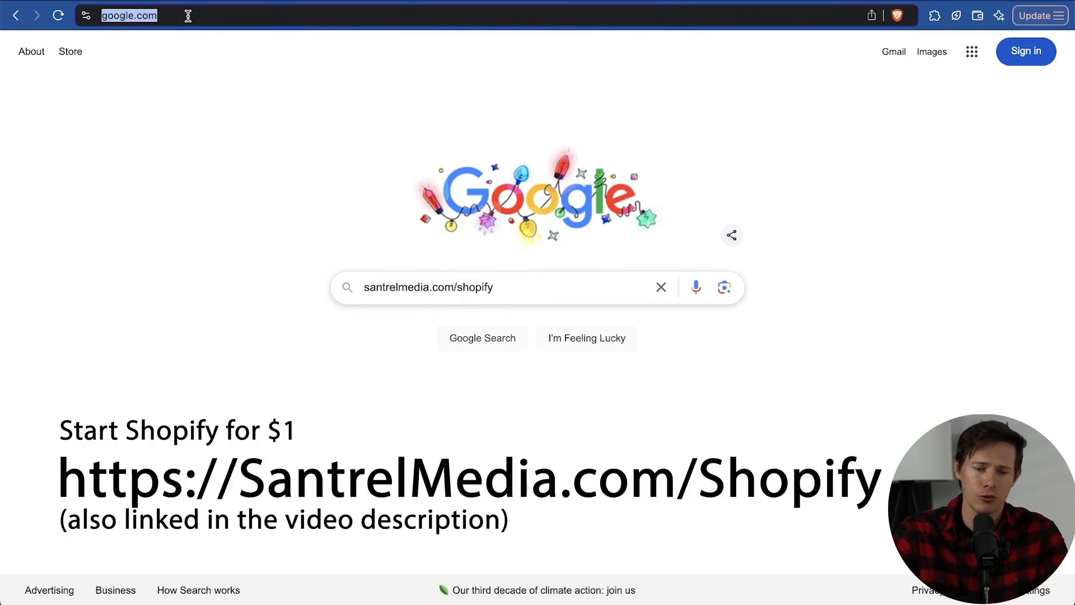
Open santrelmedia.com/shopify and select the email field of the Shopify free-trial signup.
click(188, 16)
key(super+a)
text(santrelmedia.com/shopify)
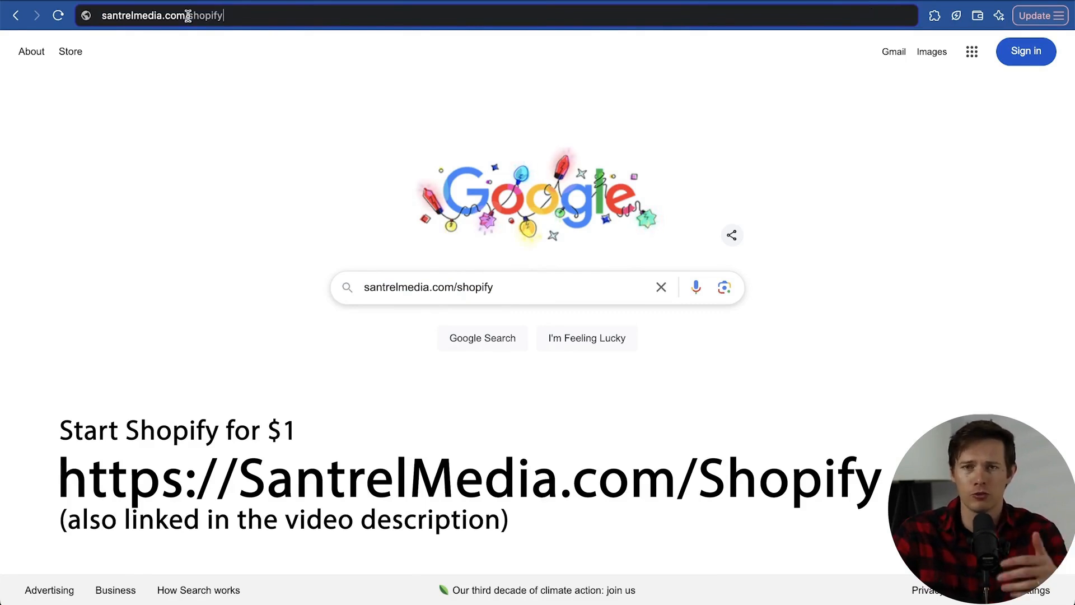
key(Return)
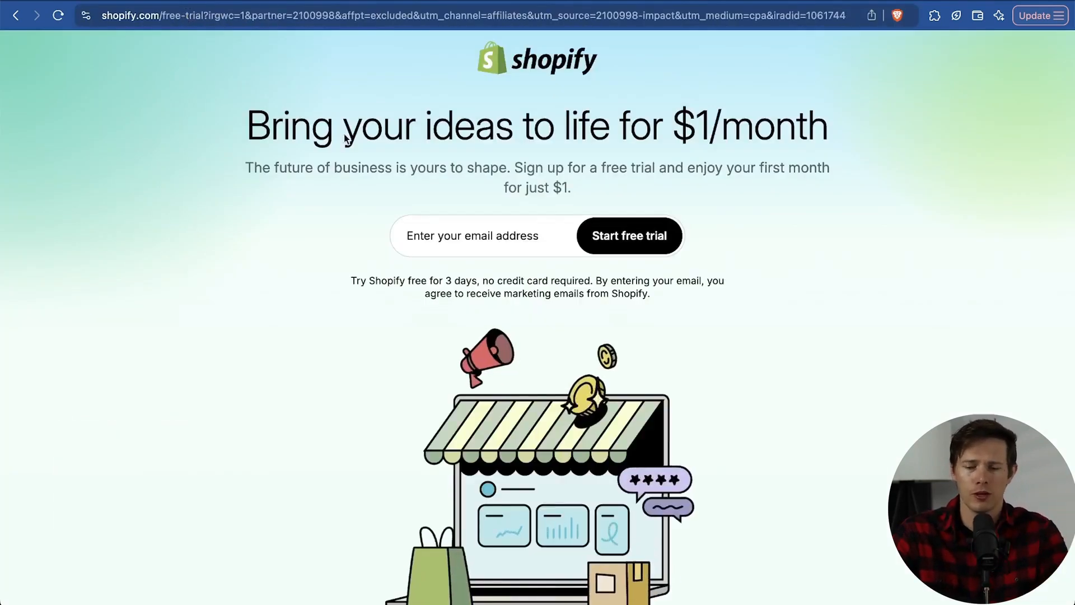
click(471, 235)
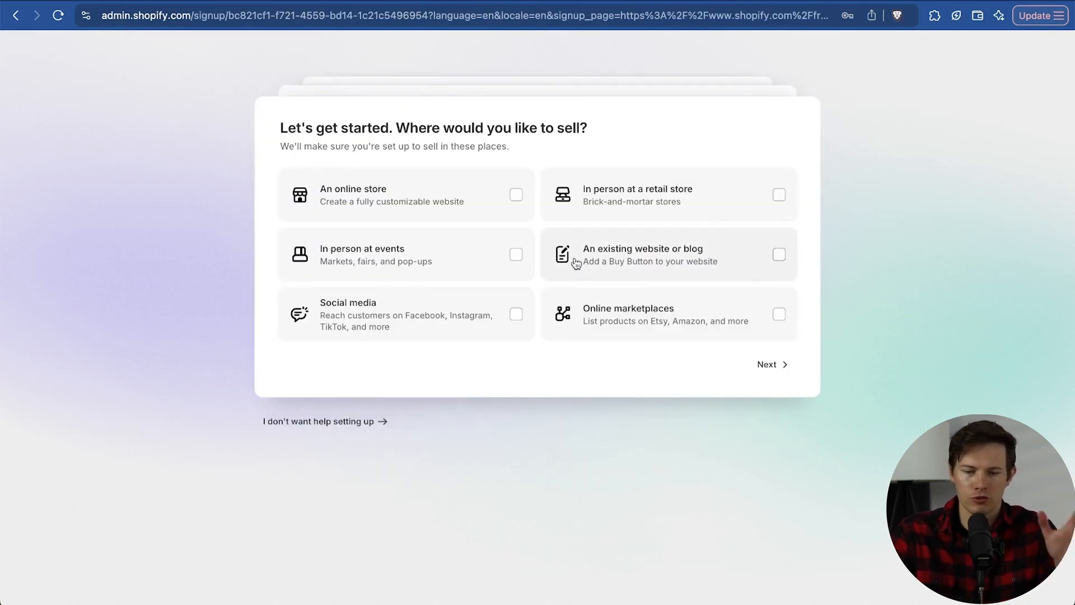
Skip the guided setup questions, then choose the Basic plan trial after comparing the plans' card rates.
click(317, 428)
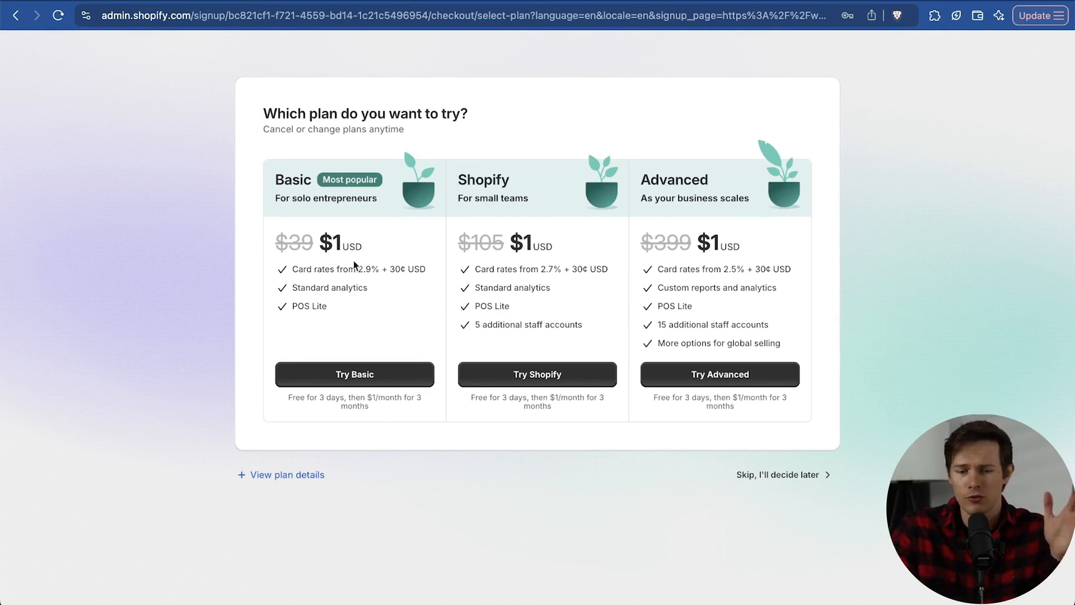
drag(357, 269, 370, 271)
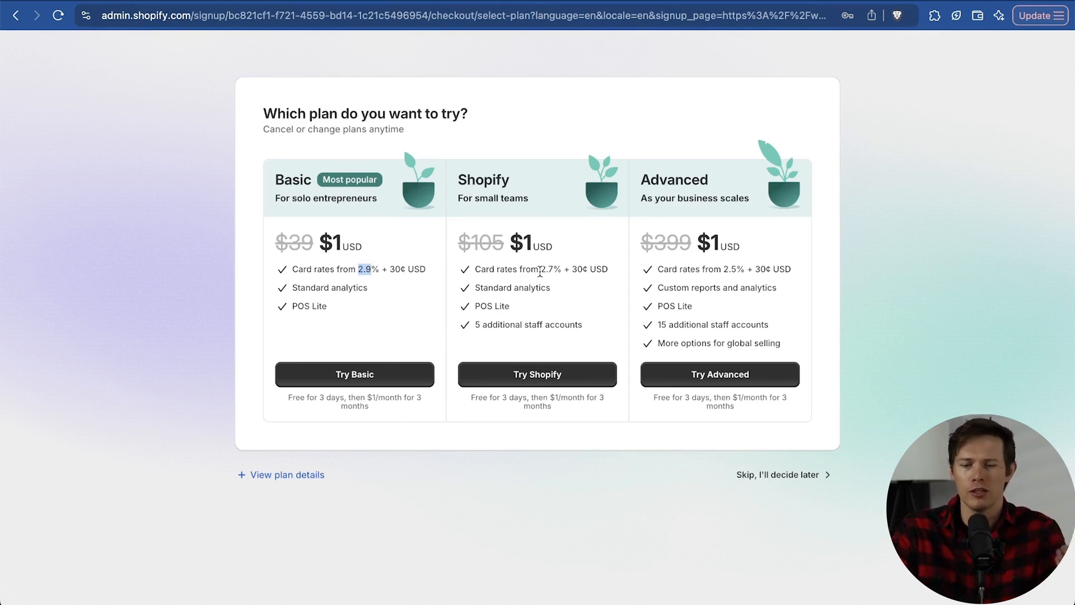
drag(546, 268, 561, 267)
click(546, 288)
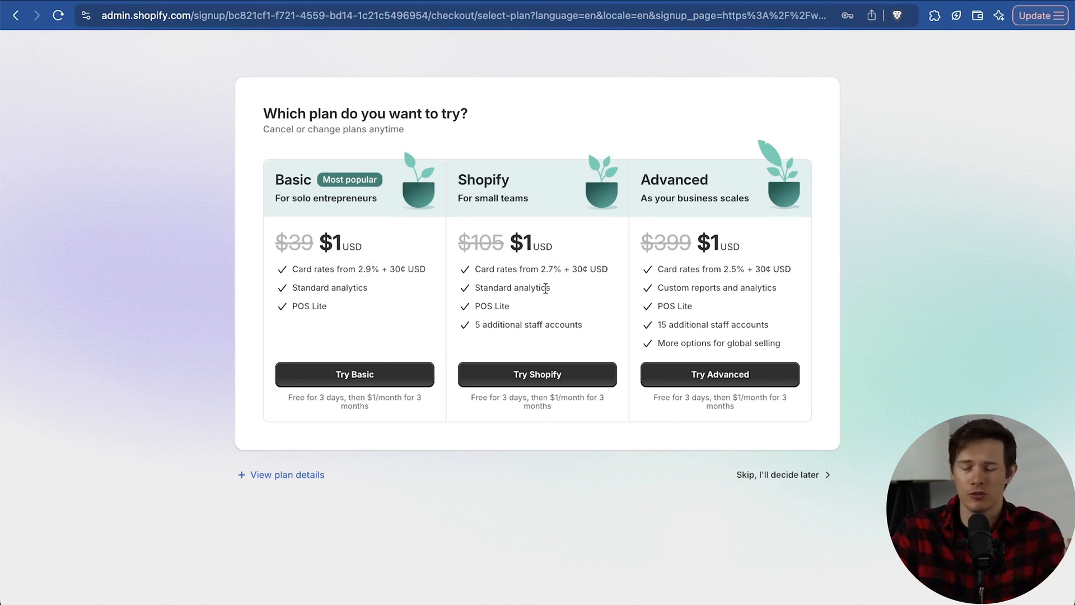
click(334, 386)
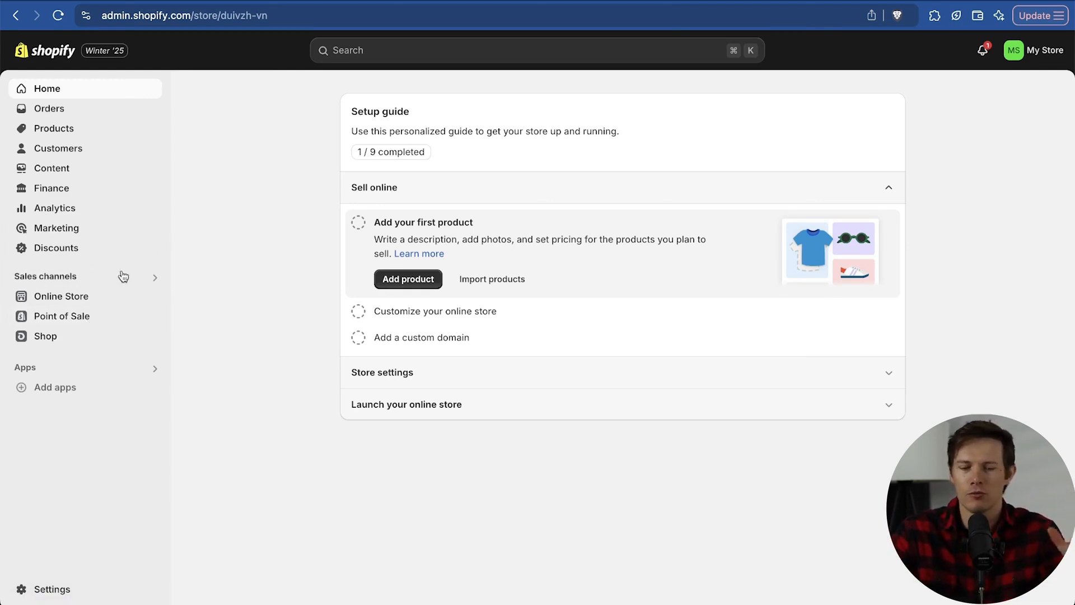
Open the online store's Themes page and visit the Theme Store to add a theme.
click(62, 296)
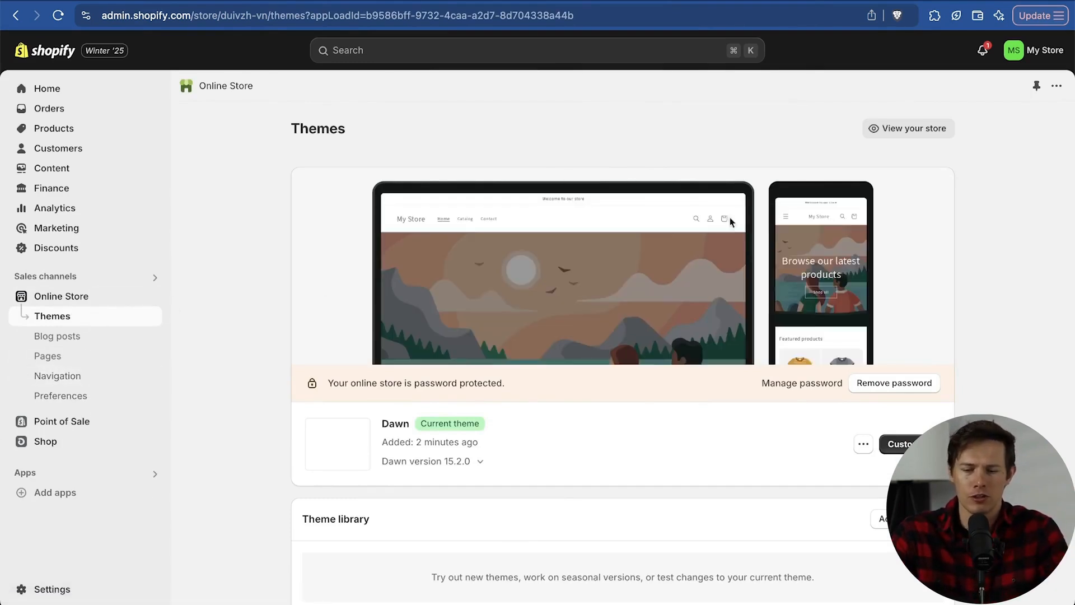
scroll(802, 468, down, 2)
scroll(802, 469, up, 2)
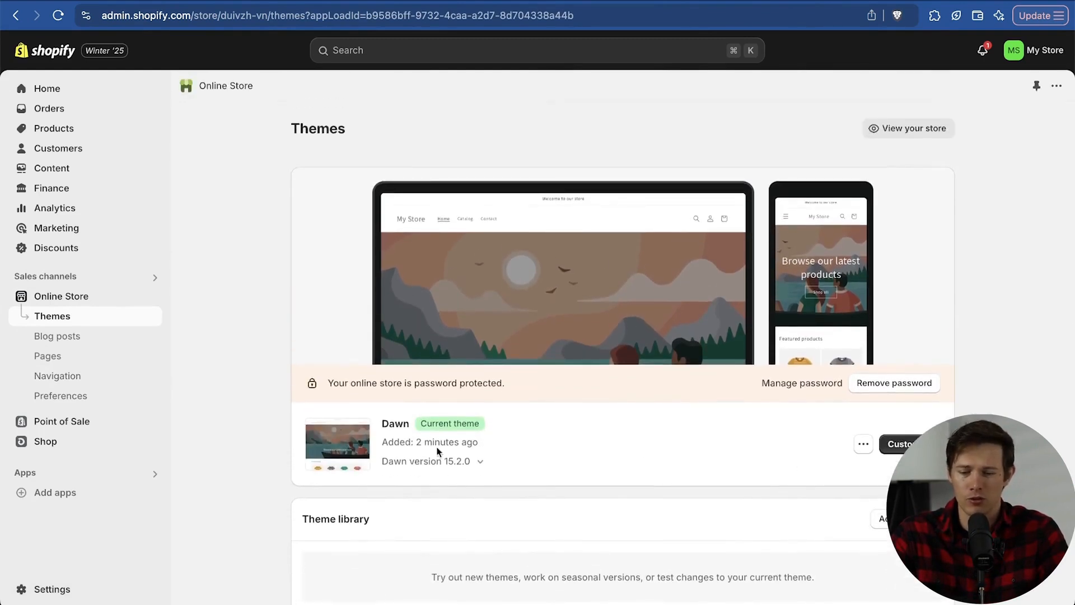
scroll(891, 300, down, 5)
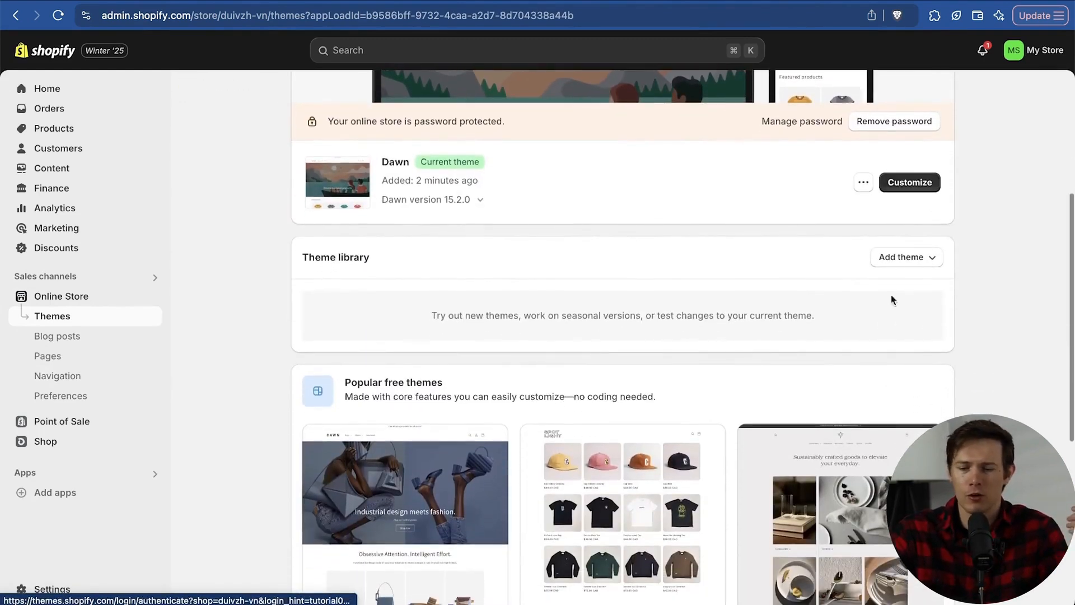
click(911, 259)
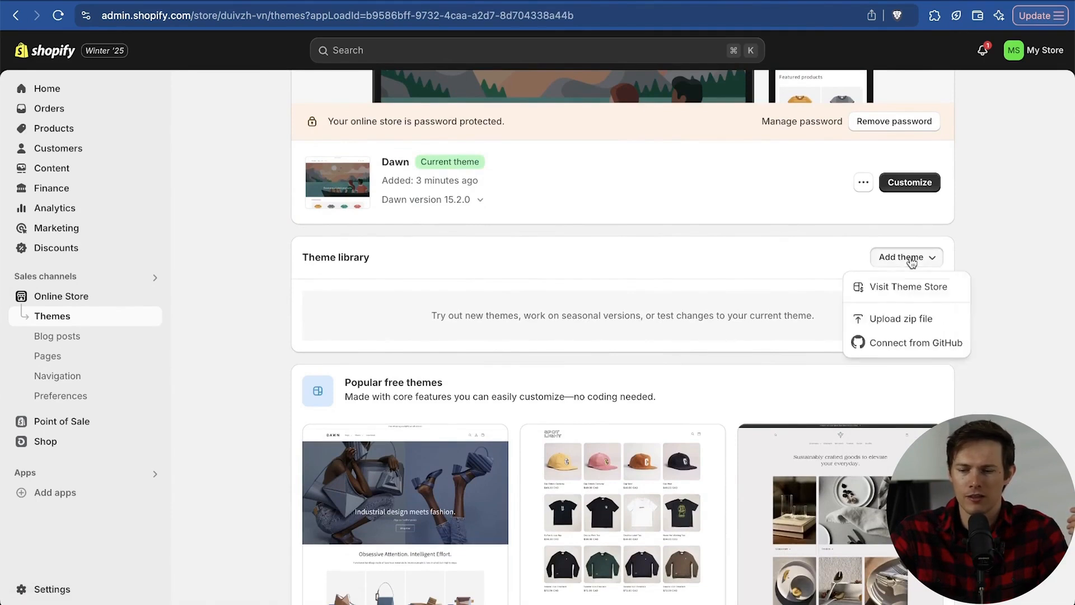
click(903, 288)
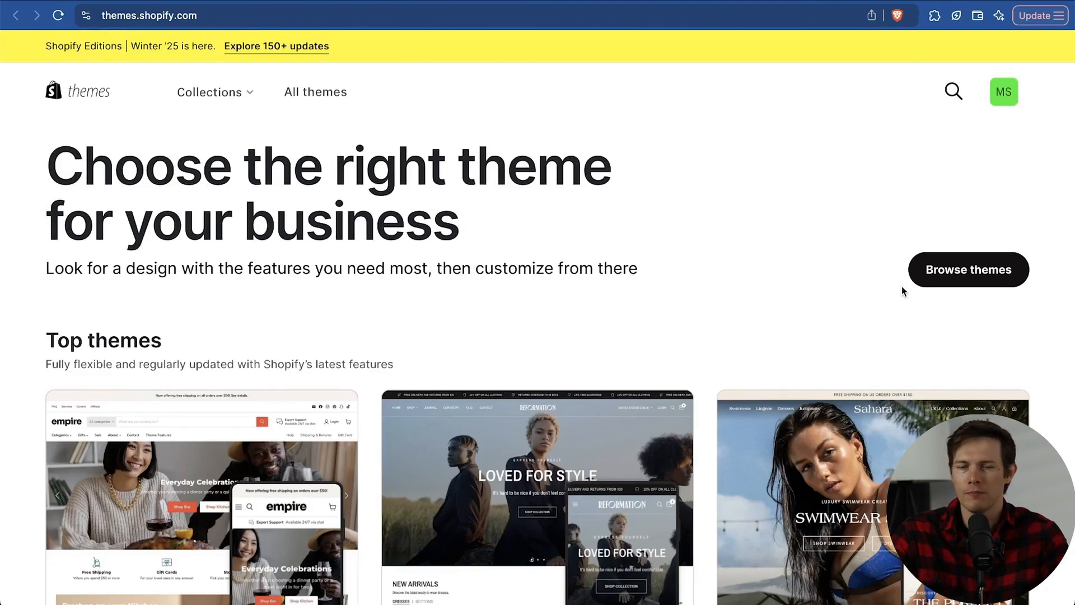
Browse all themes in the Theme Store and filter them to free ones.
scroll(901, 289, down, 1)
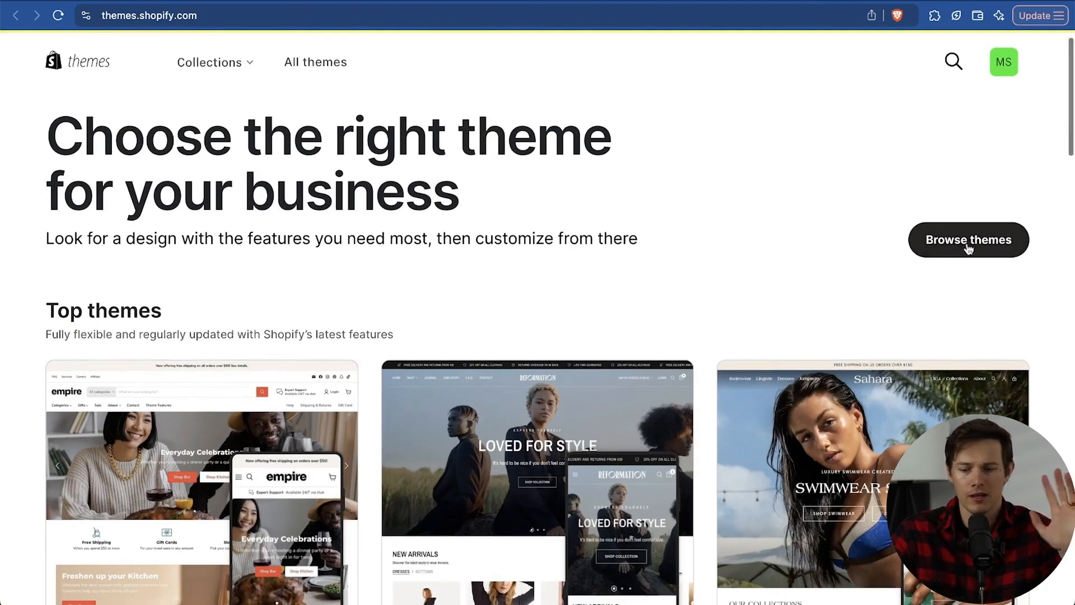
click(971, 244)
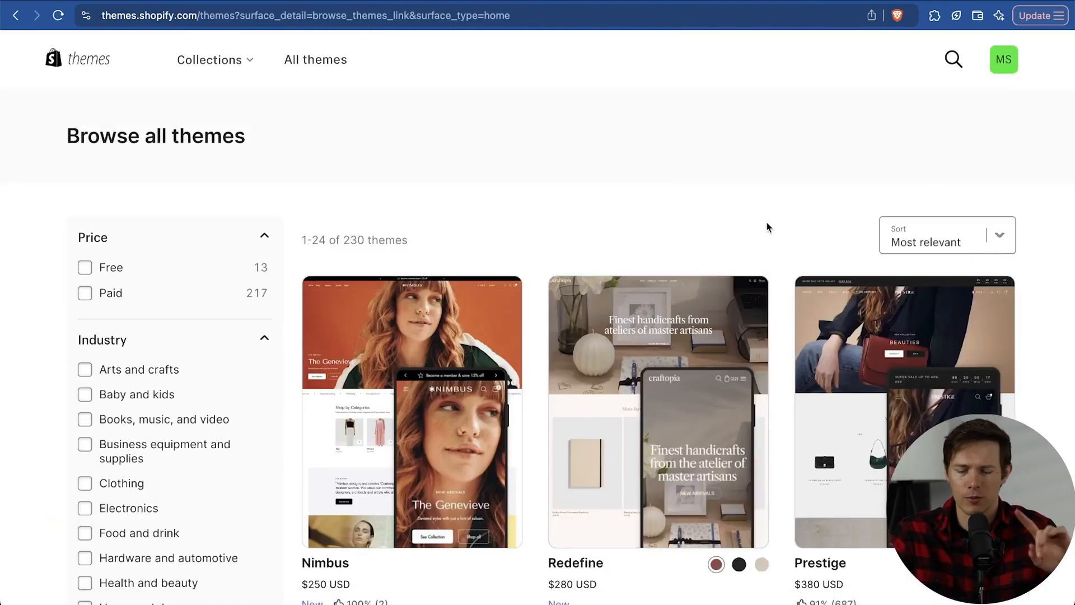
scroll(767, 226, down, 1)
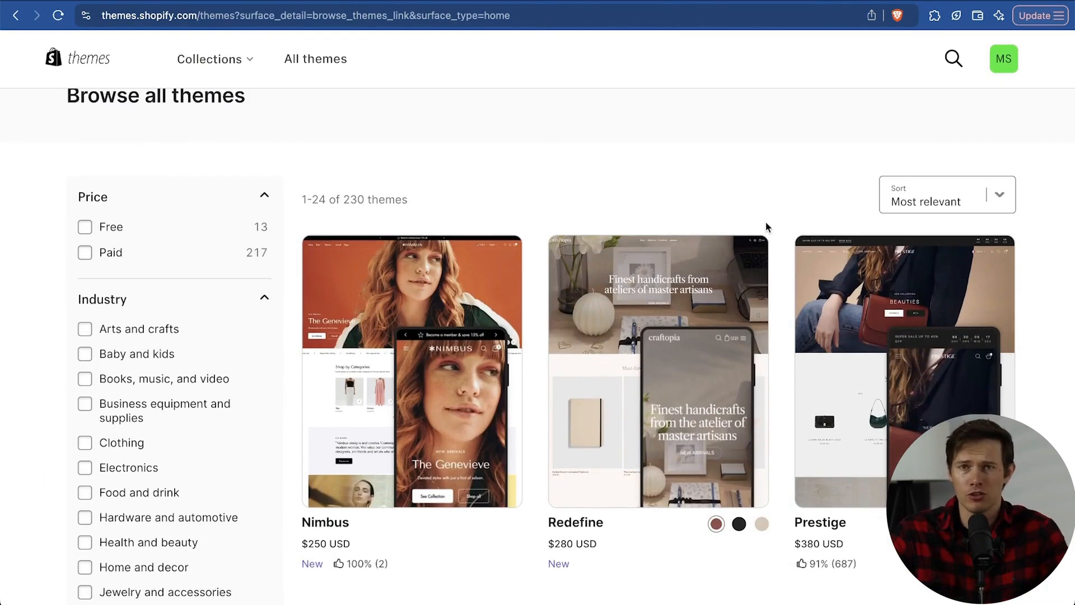
click(88, 227)
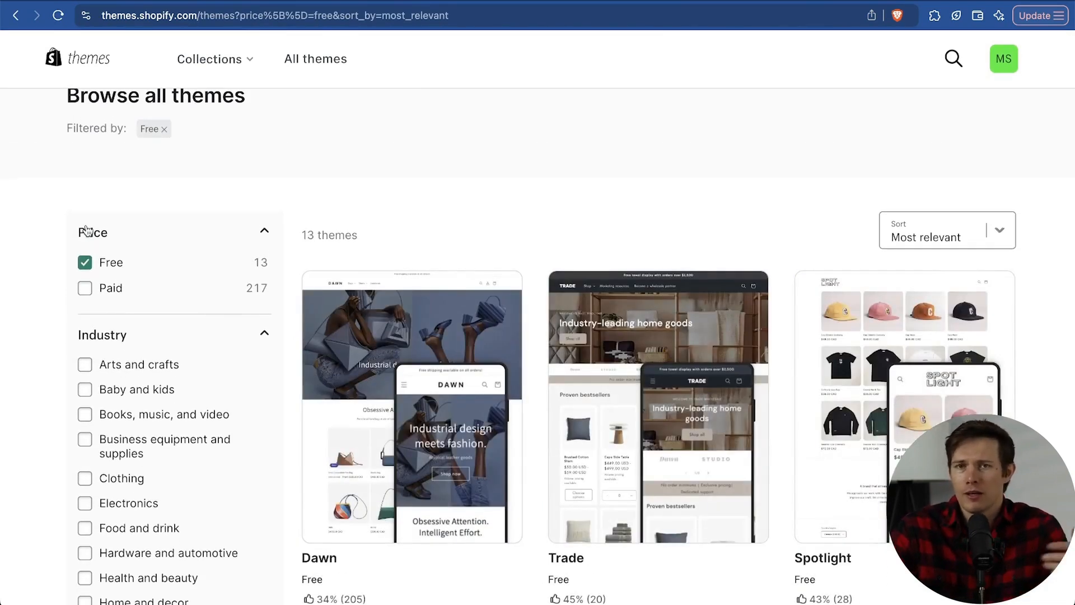
Look through the free themes and open the details page of the Refresh theme.
scroll(780, 386, down, 15)
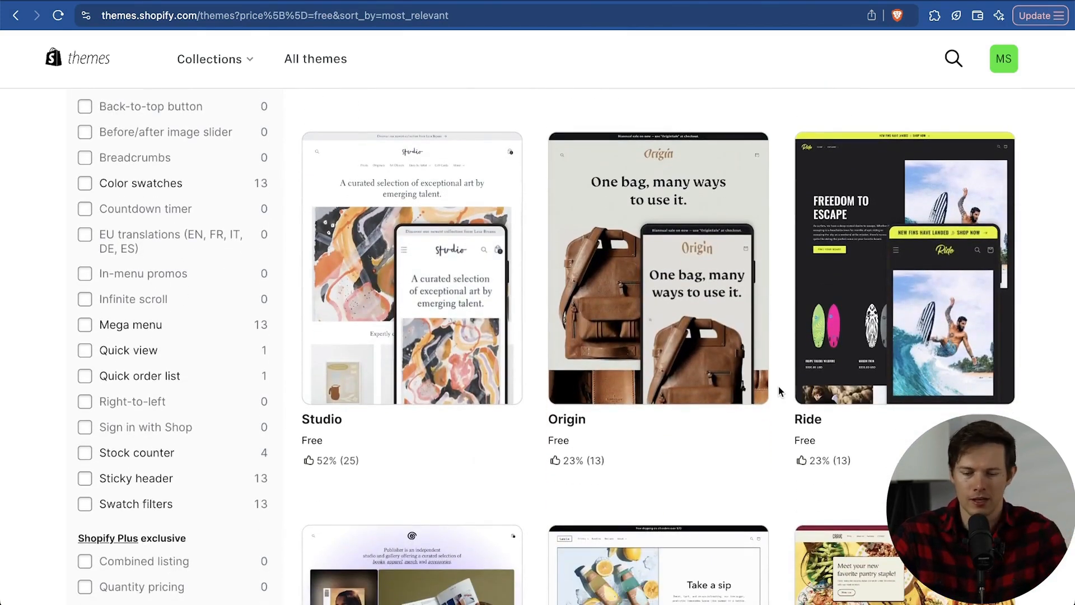
scroll(780, 391, down, 15)
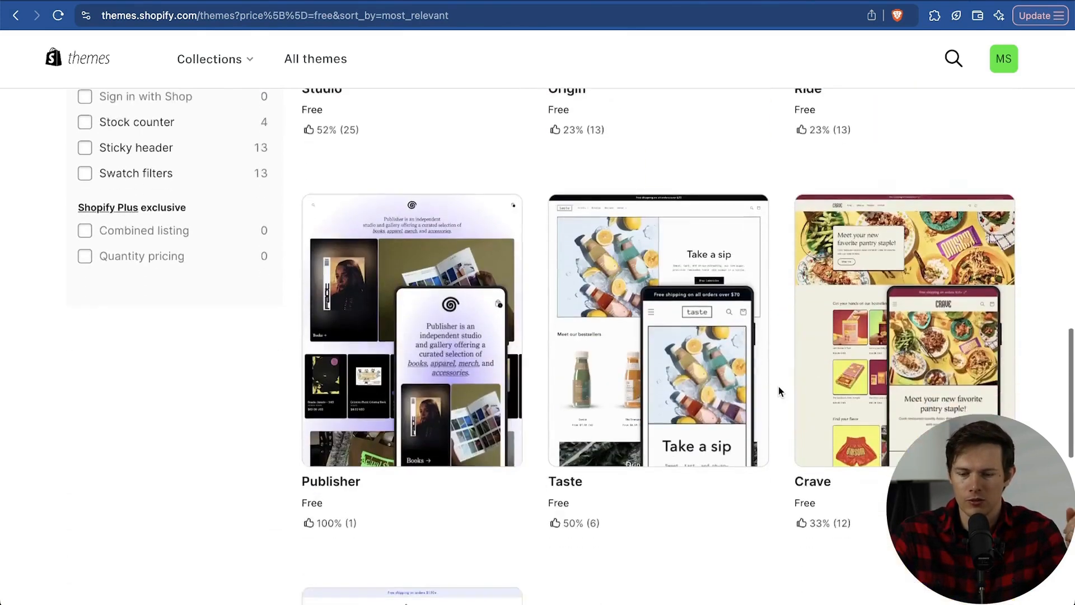
scroll(779, 390, up, 20)
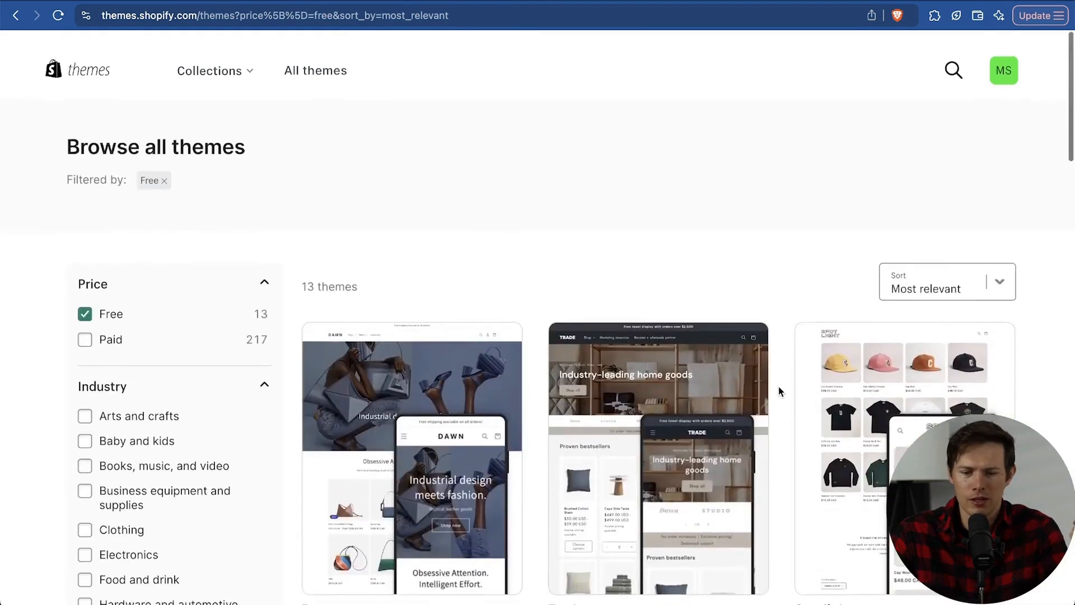
scroll(779, 390, down, 3)
scroll(779, 392, down, 8)
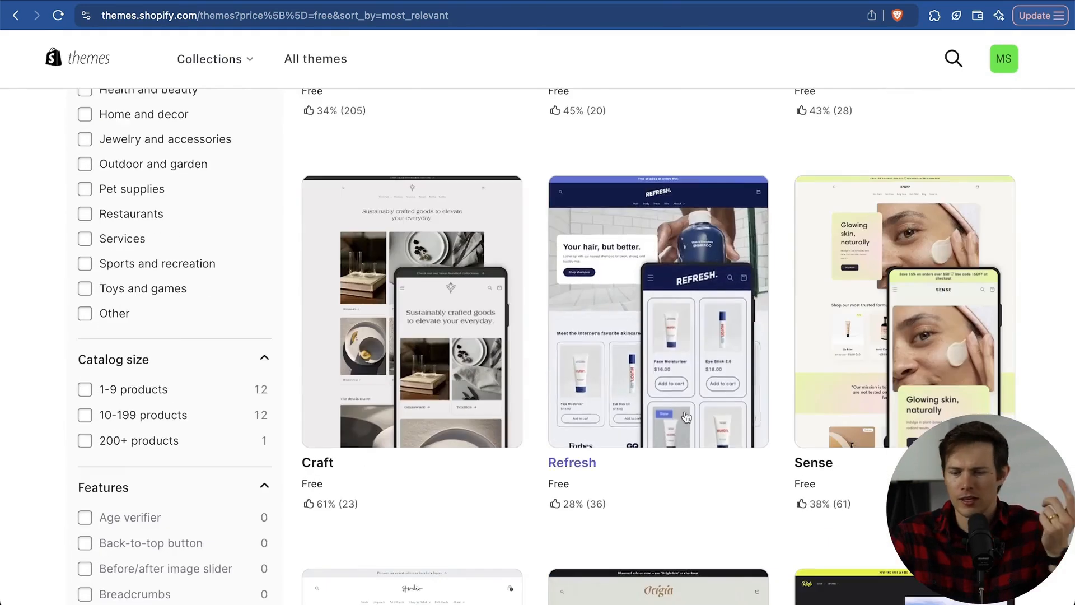
click(664, 400)
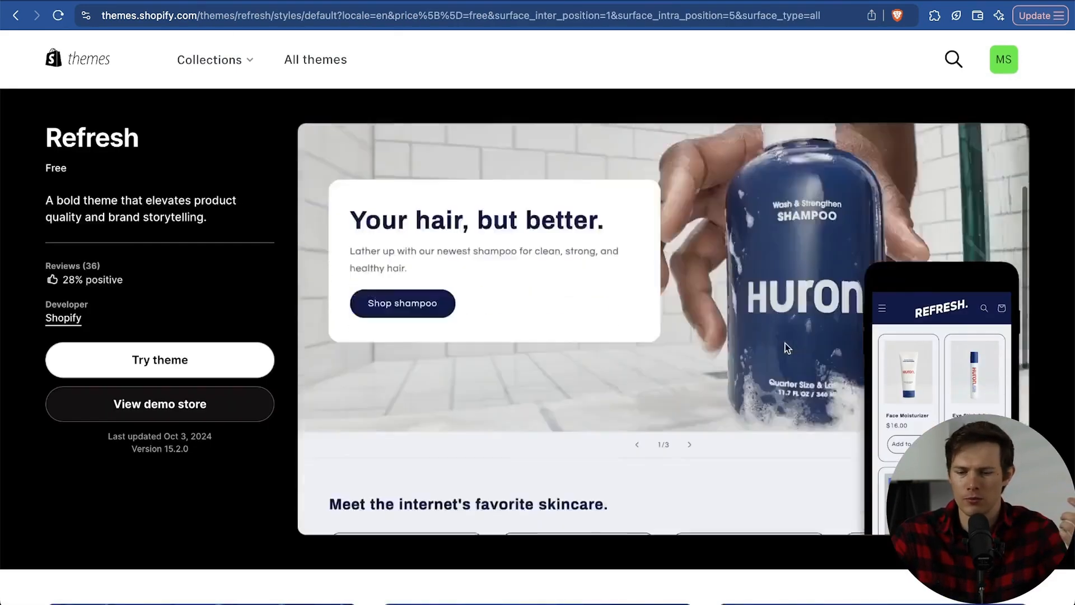
Review the Refresh theme's page and add the theme to the store's theme library for trial.
scroll(912, 381, down, 10)
scroll(913, 381, up, 10)
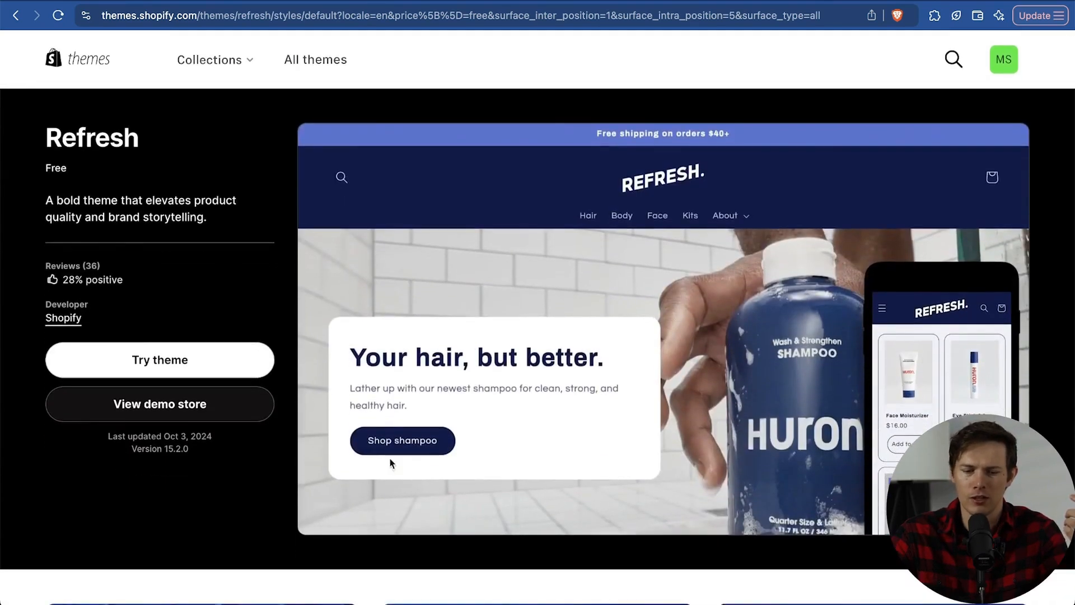
click(191, 363)
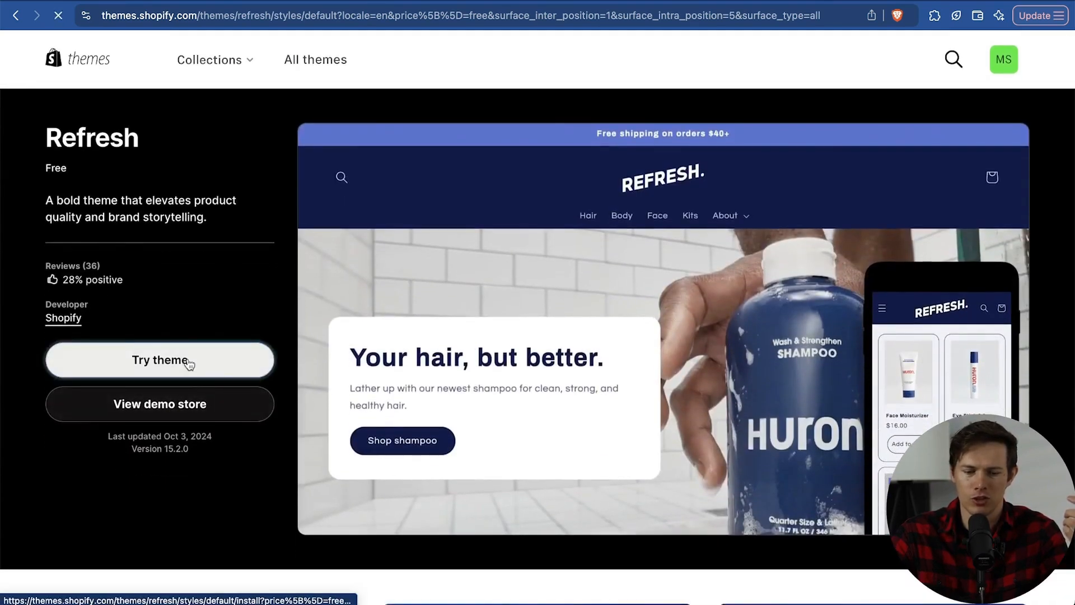
Remove the online store's password protection and publish the Refresh theme as the current theme.
scroll(1025, 373, up, 2)
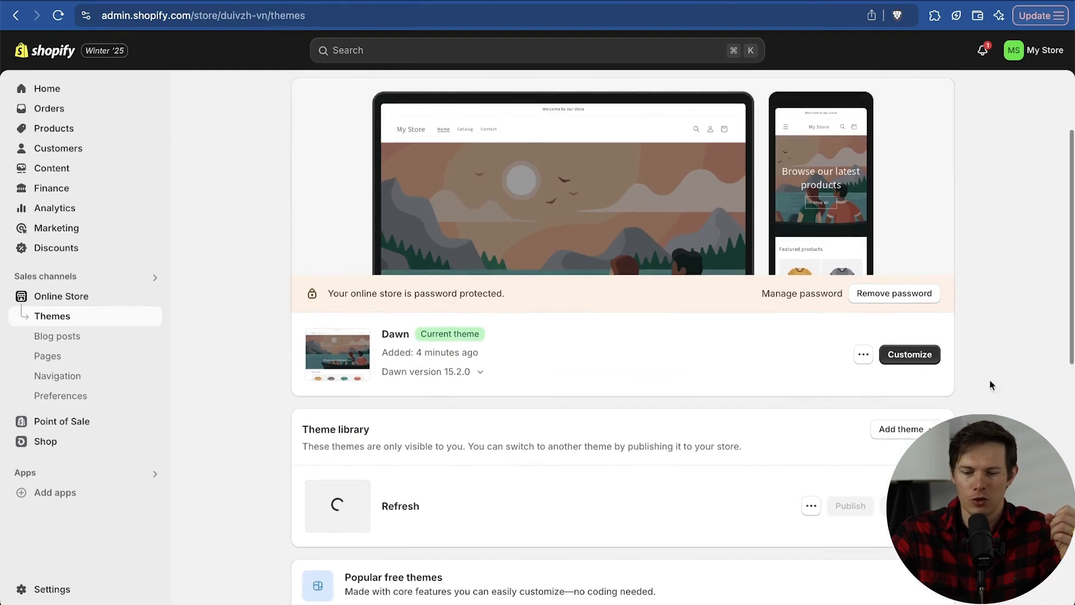
click(901, 292)
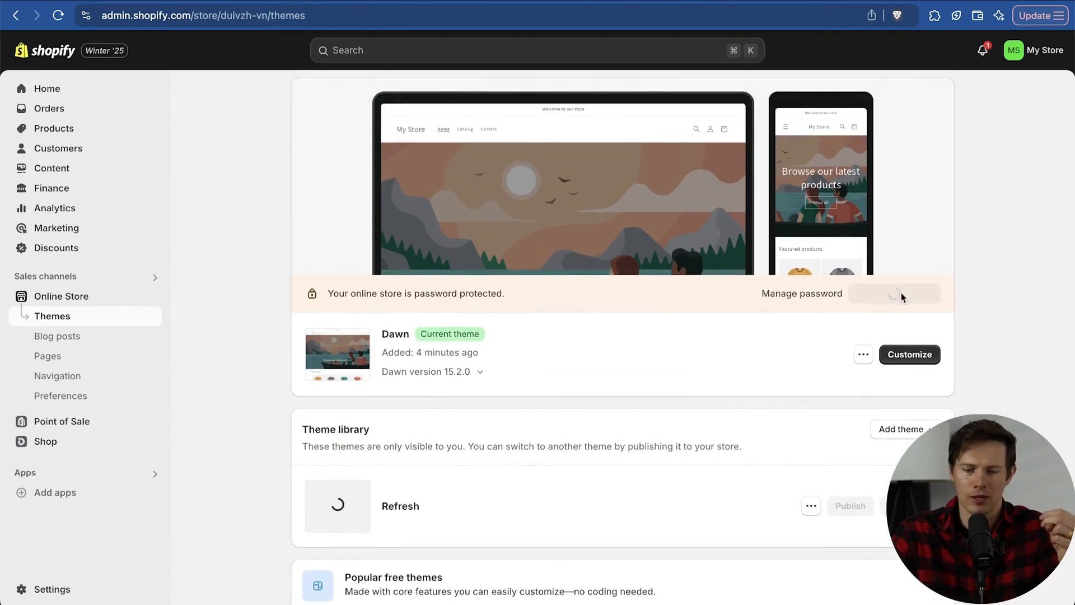
scroll(994, 360, down, 2)
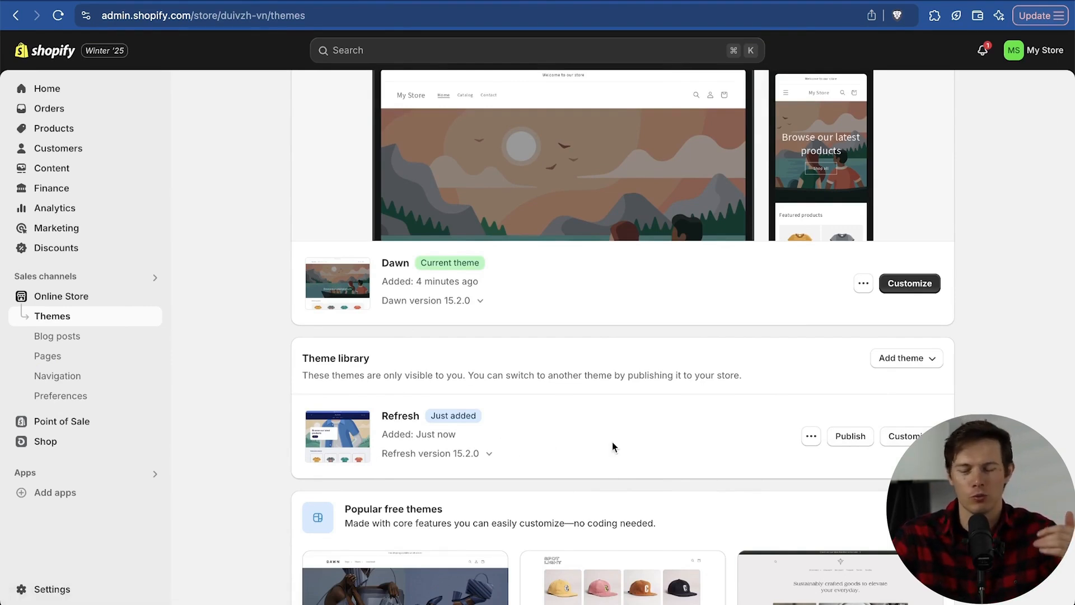
click(859, 443)
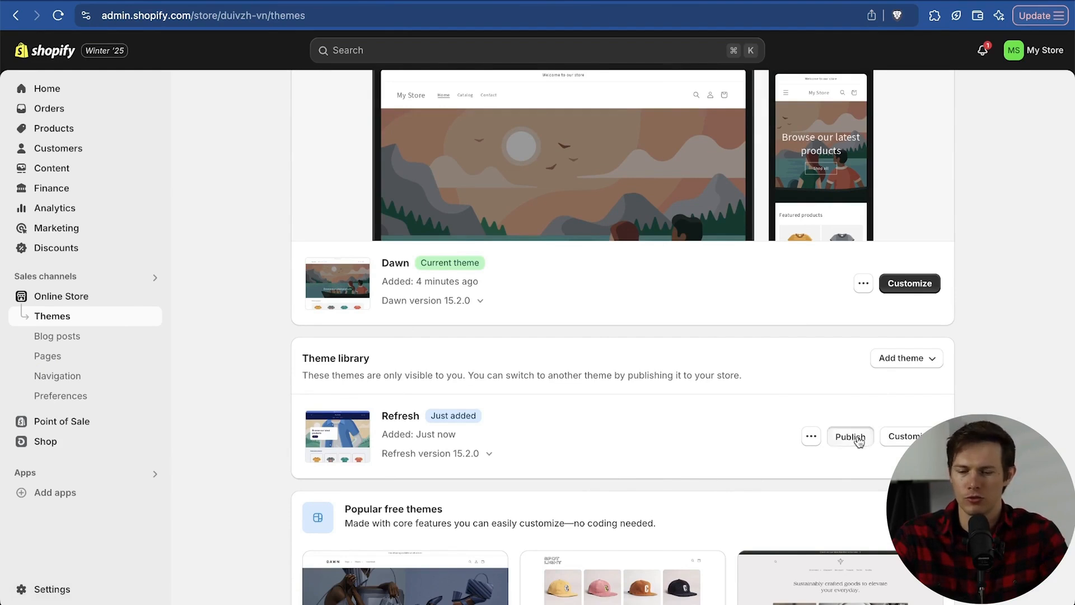
click(719, 419)
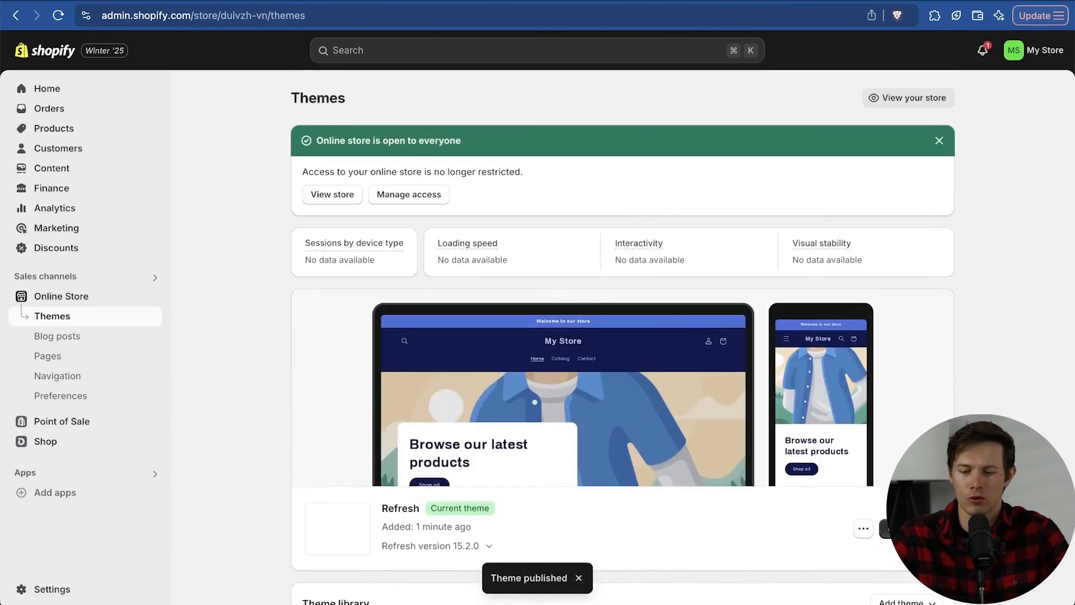
View the live storefront with the Refresh theme, examine the whole home page, and return to the admin.
click(865, 531)
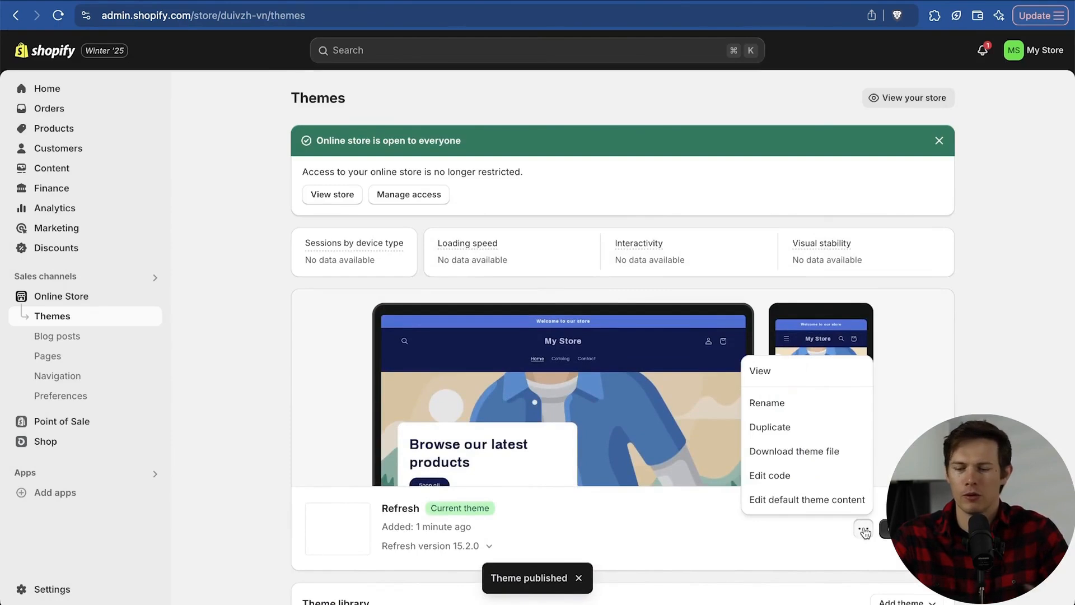
click(764, 371)
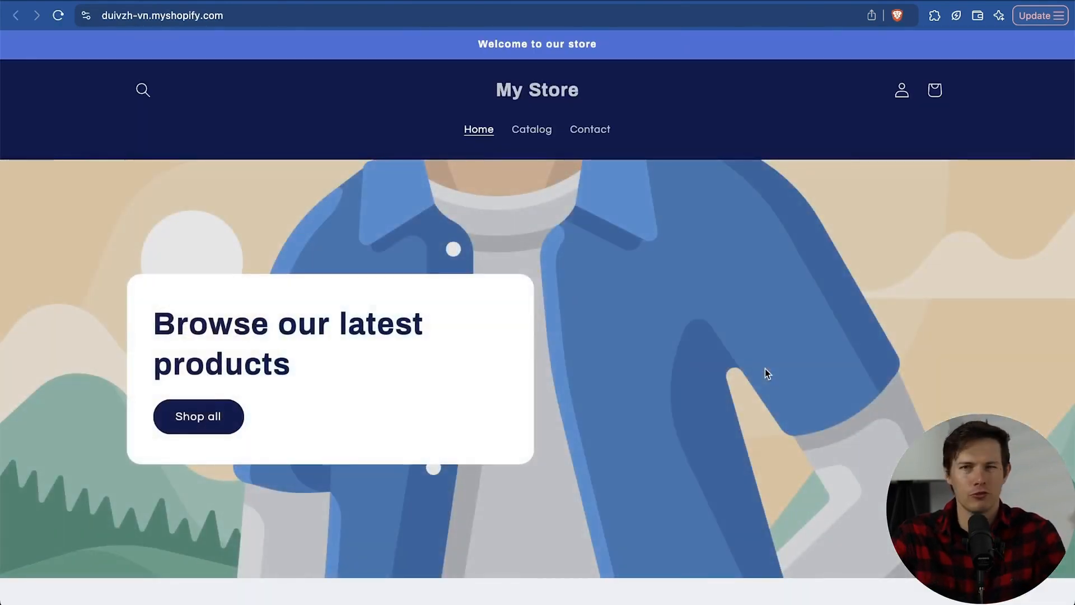
scroll(765, 368, down, 12)
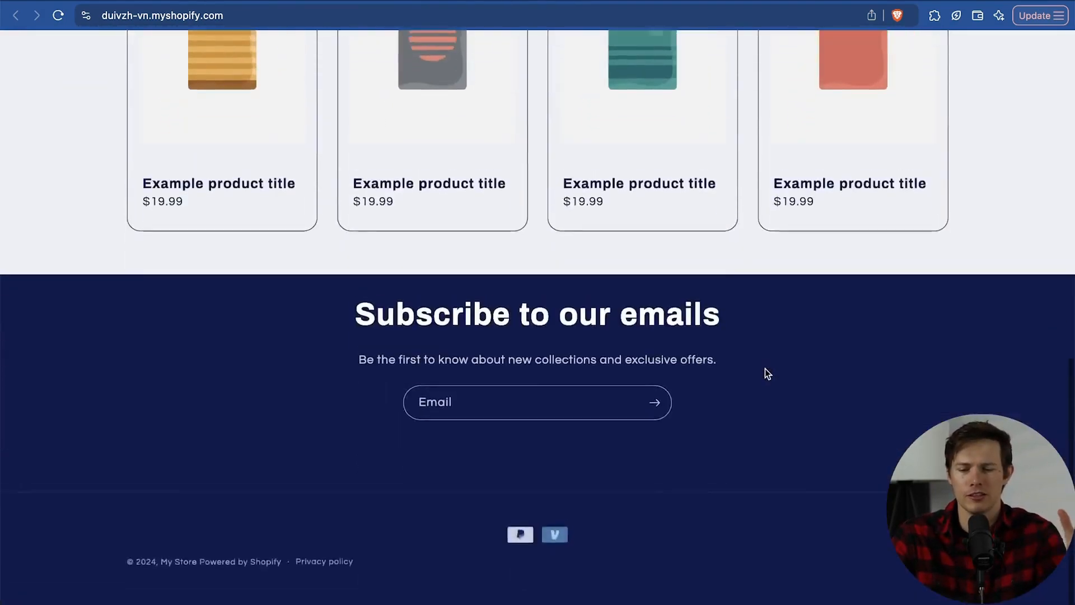
scroll(765, 368, up, 20)
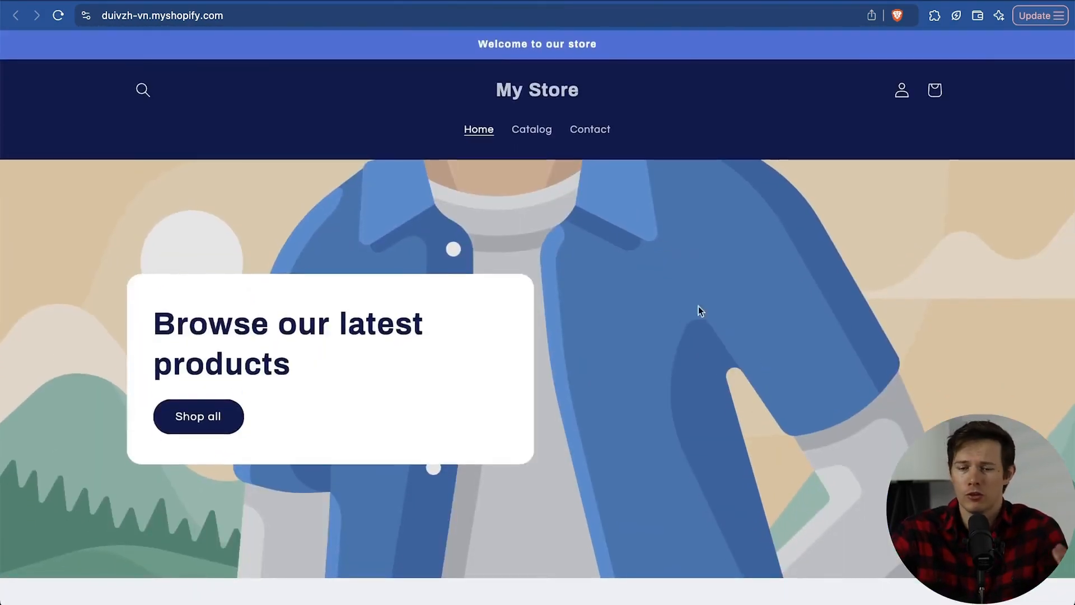
key(super+w)
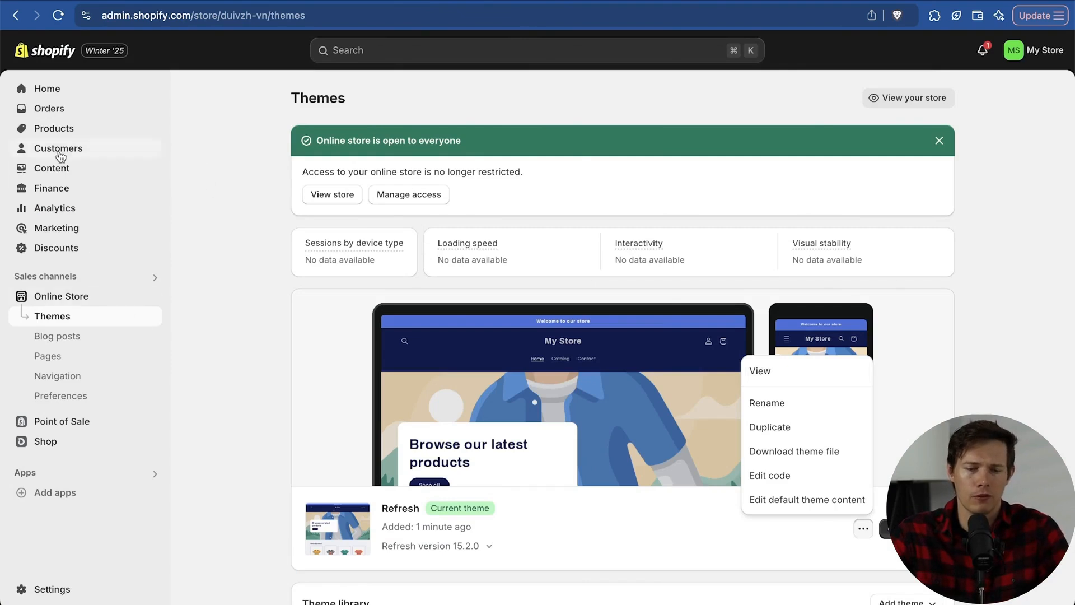
Start a new product titled "Bulova Mens Chronograph" and fill its description with the text containing the bulleted Key Features list.
click(66, 130)
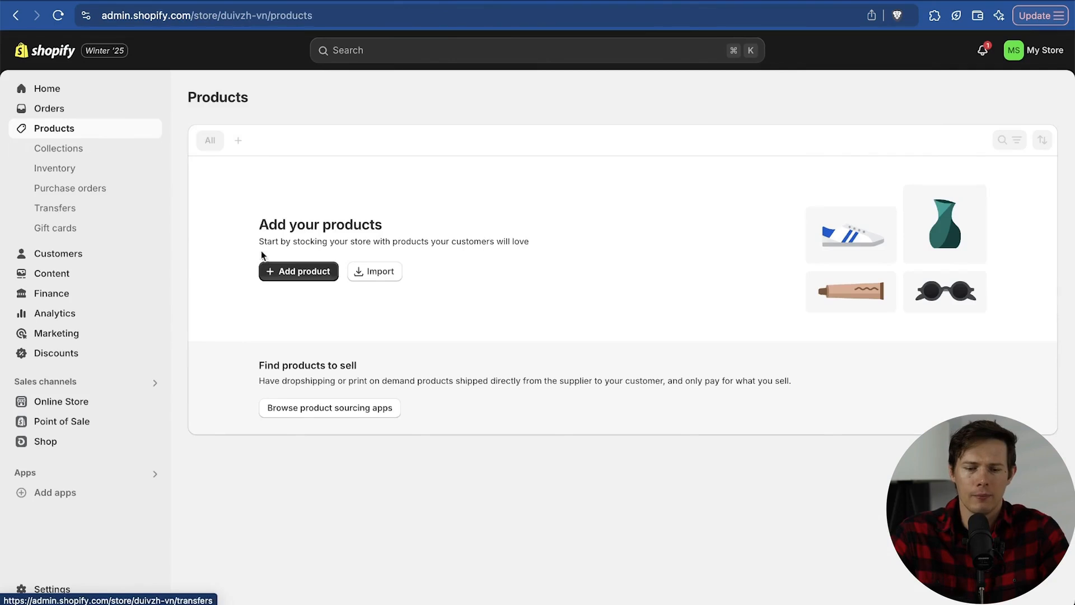
click(305, 273)
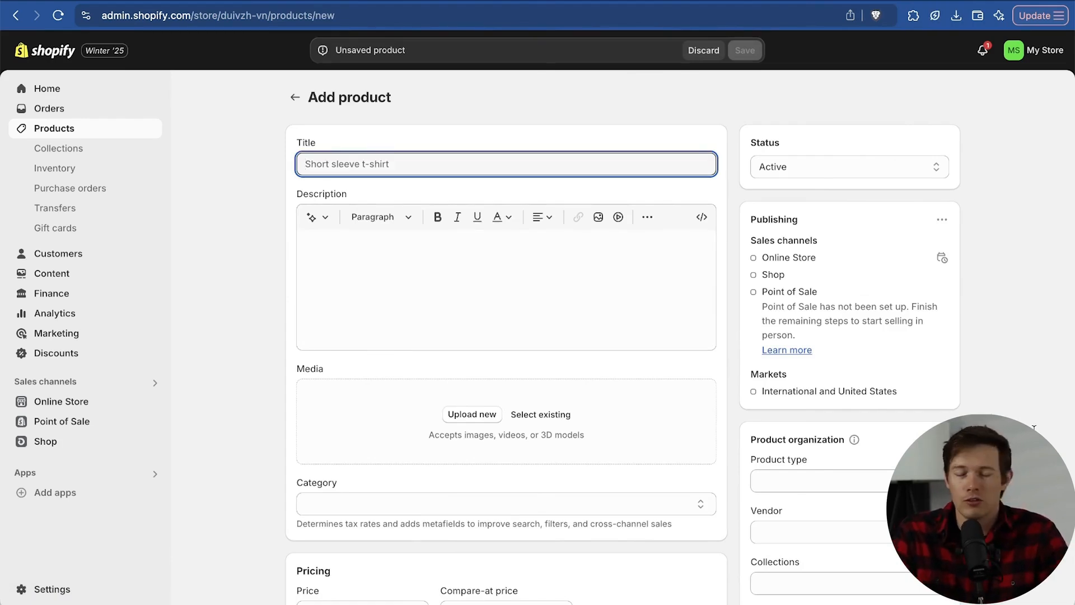
text(Bulova Mens Chronograph)
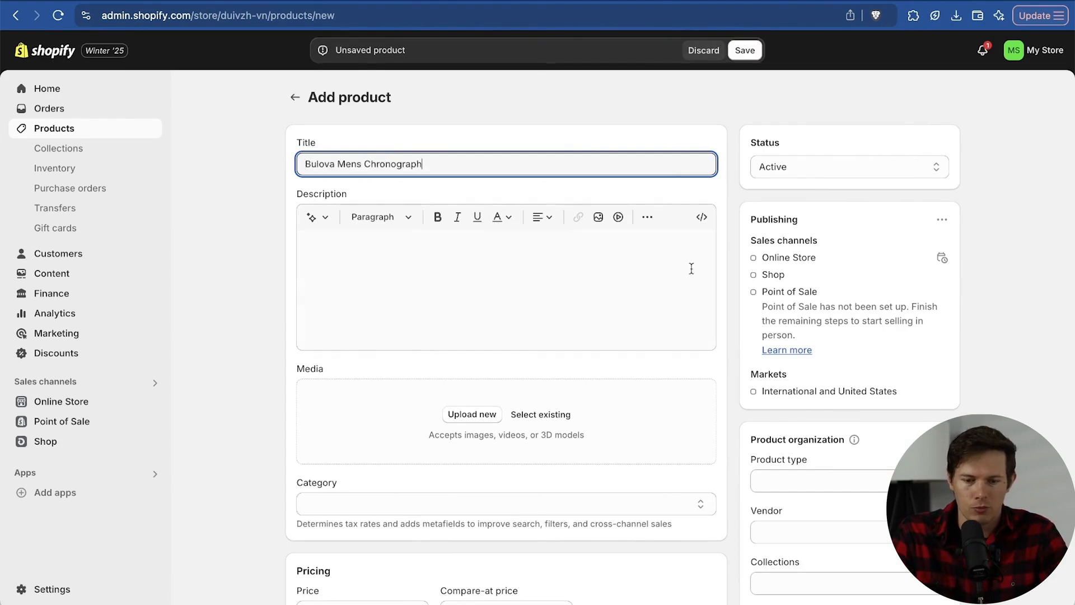
click(373, 257)
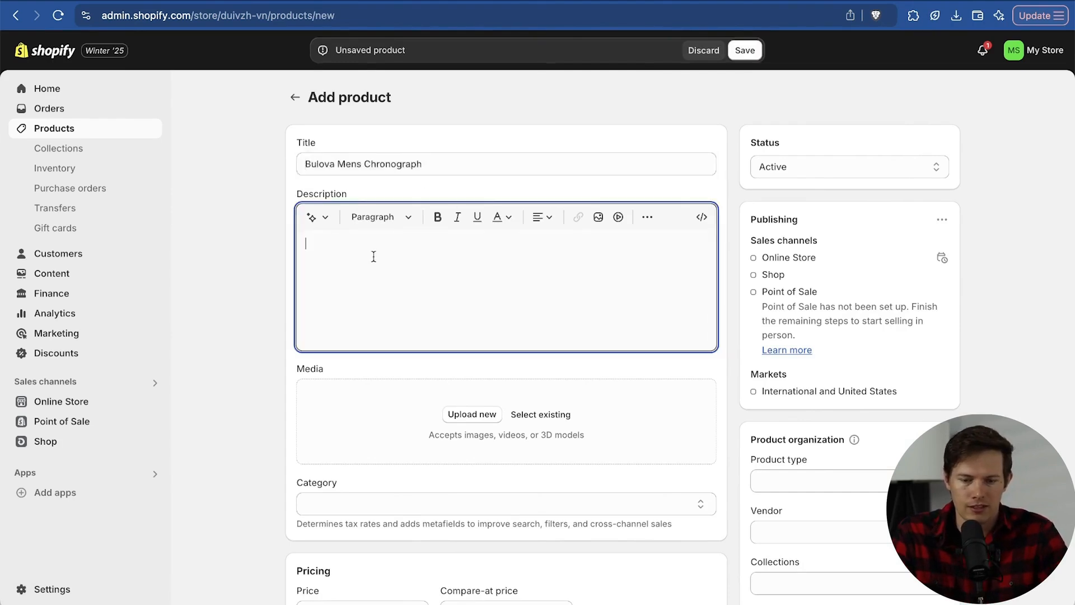
text(Key Features: Premium Craftsmanship: Built with a durable stainless steel case and bracelet, this watch offers exceptional strength and elegance. High-Precision Chronograph: Track time with precision thanks to the multi-function chronograph sub-dials that measure elapsed time to the second. Bold Dial Design: A sleek, easy-to-read dial features luminous hands and markers, ensuring visibility in all lighting conditions. Quartz Movement: Powered by reliable quartz technology, the Bulova Chronograph delivers consistent accuracy and dependable performance. Water Resistance: Engineered to withstand water exposure up to 100 meters (330 feet), making it ideal for swimming, snorkeling, or daily wear. Versatile Style: From the boardroom to weekend adventures, the Bulova Men's Chronograph complements both formal and casual attire.)
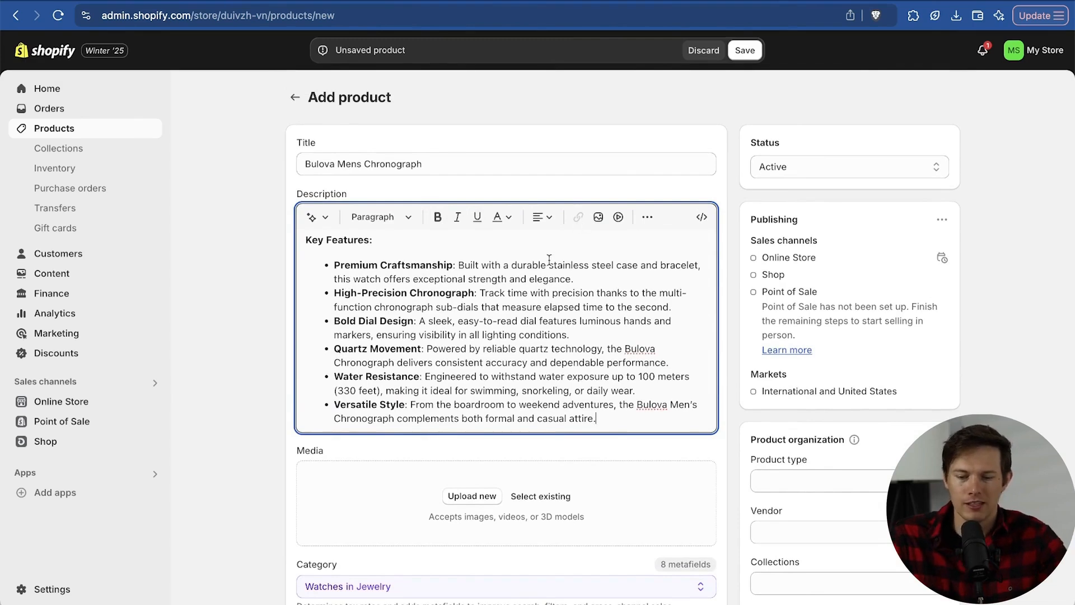
drag(513, 265, 611, 265)
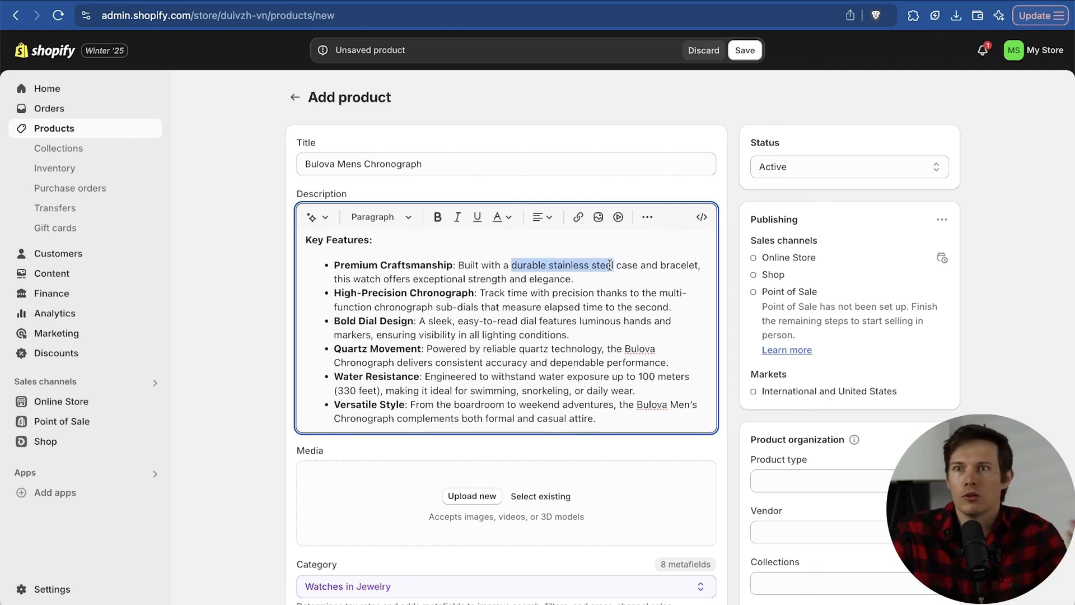
click(579, 218)
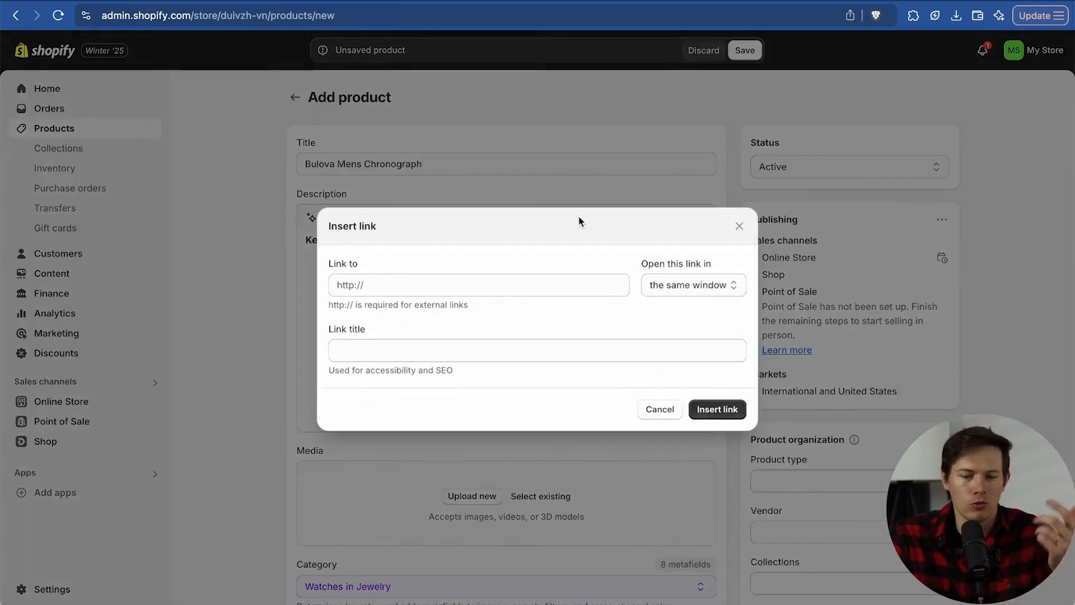
click(476, 284)
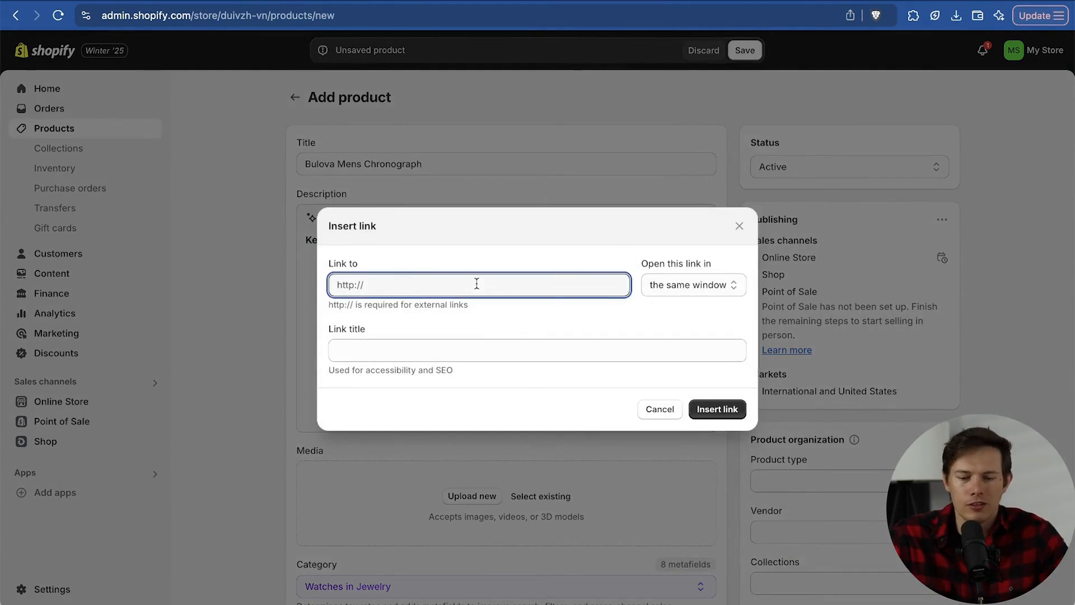
click(659, 409)
Upload the four Bulova Mens Chronograph .webp images, numbered 1 to 4, from the Santrel Watch Shop folder as product media.
scroll(514, 399, down, 3)
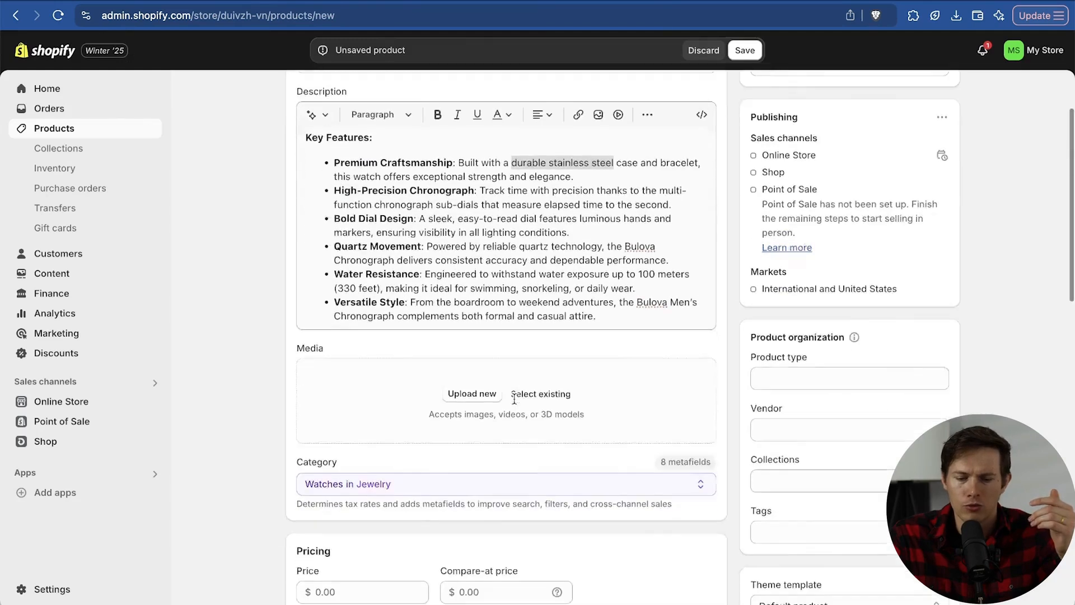
click(471, 355)
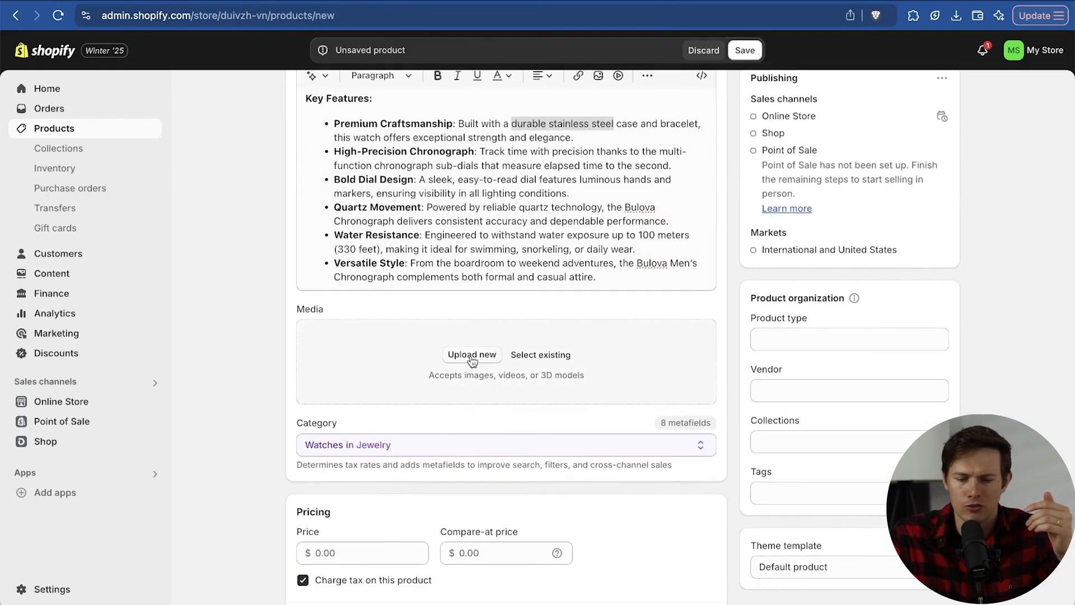
click(324, 263)
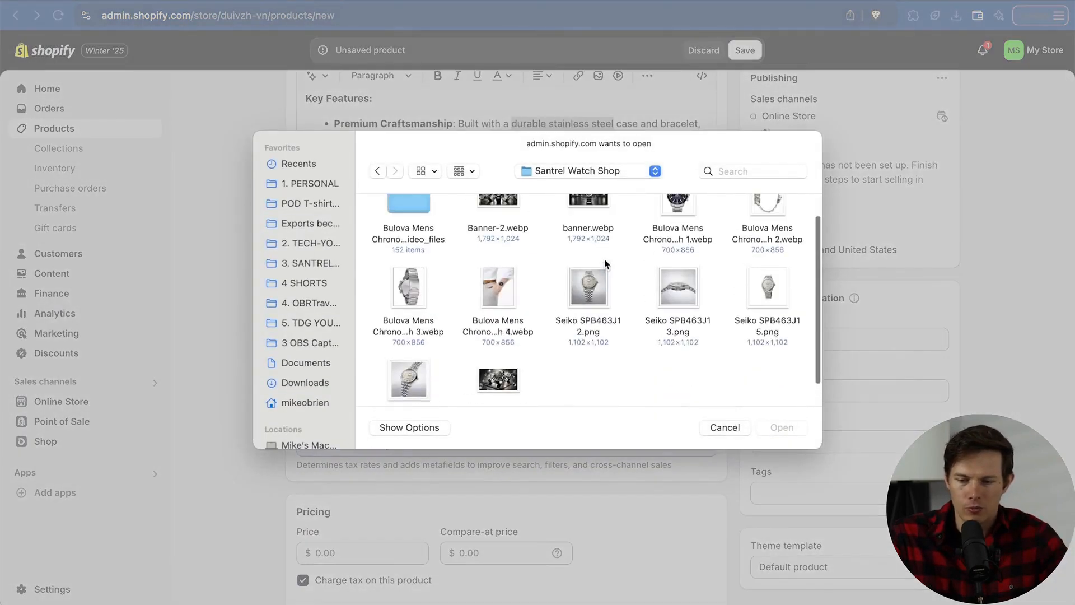
click(680, 236)
super+click(773, 238)
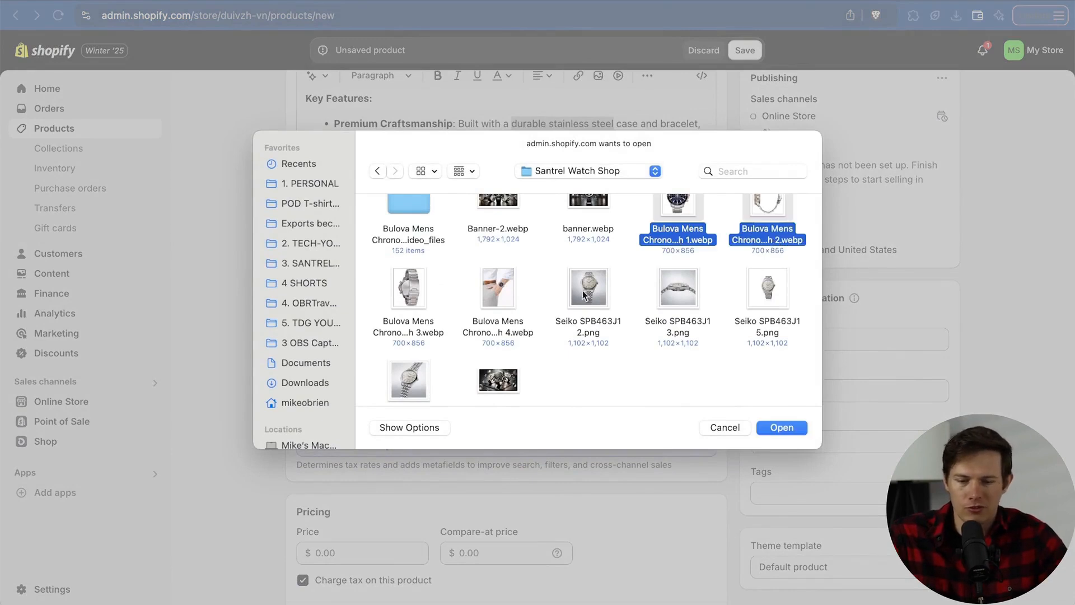
super+click(428, 326)
super+click(502, 336)
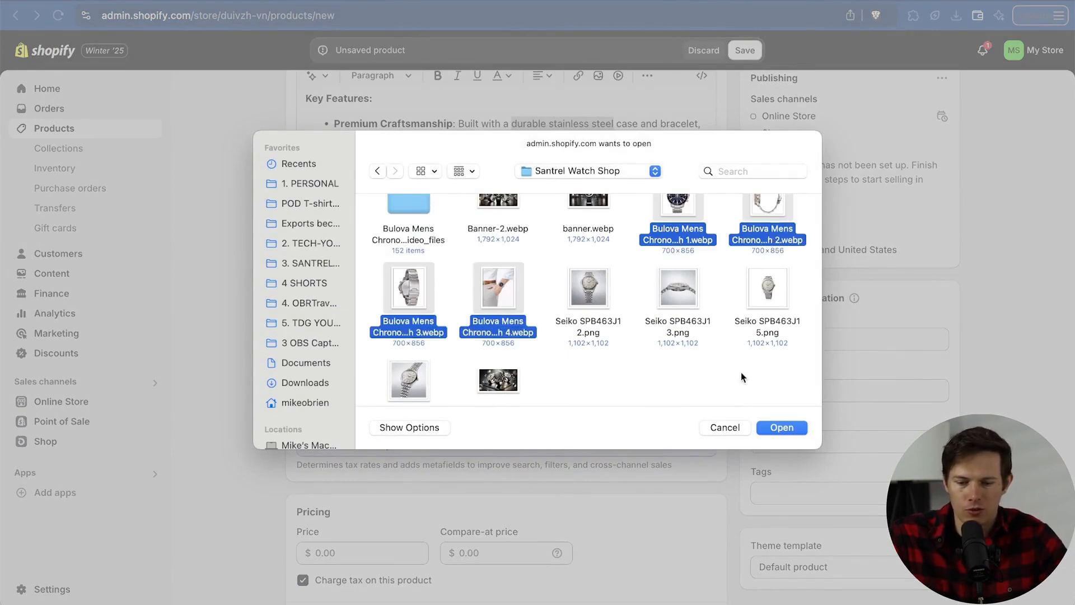
click(786, 427)
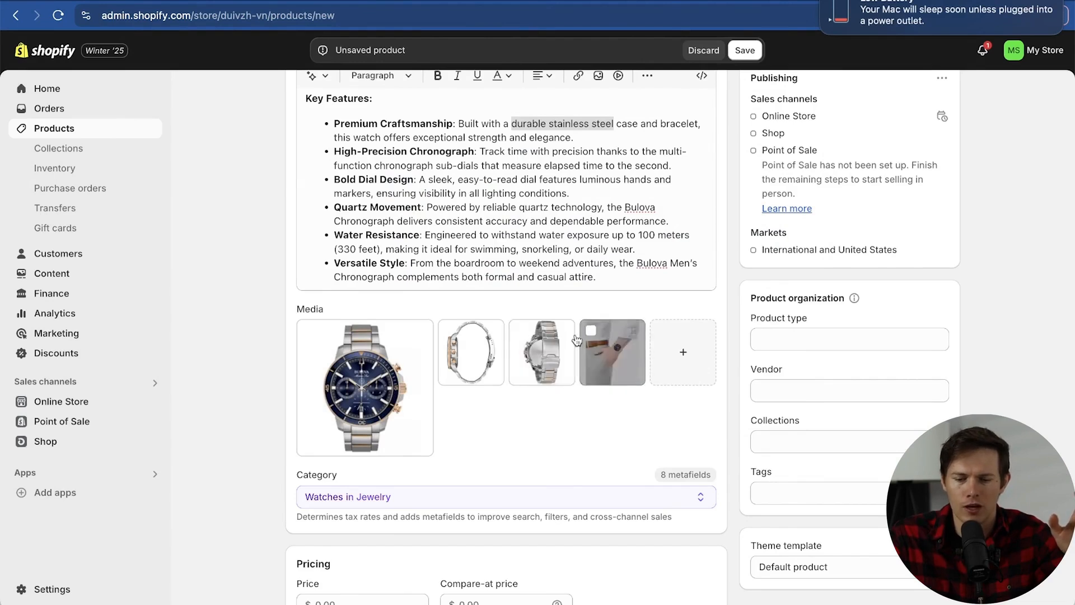
drag(560, 330, 583, 424)
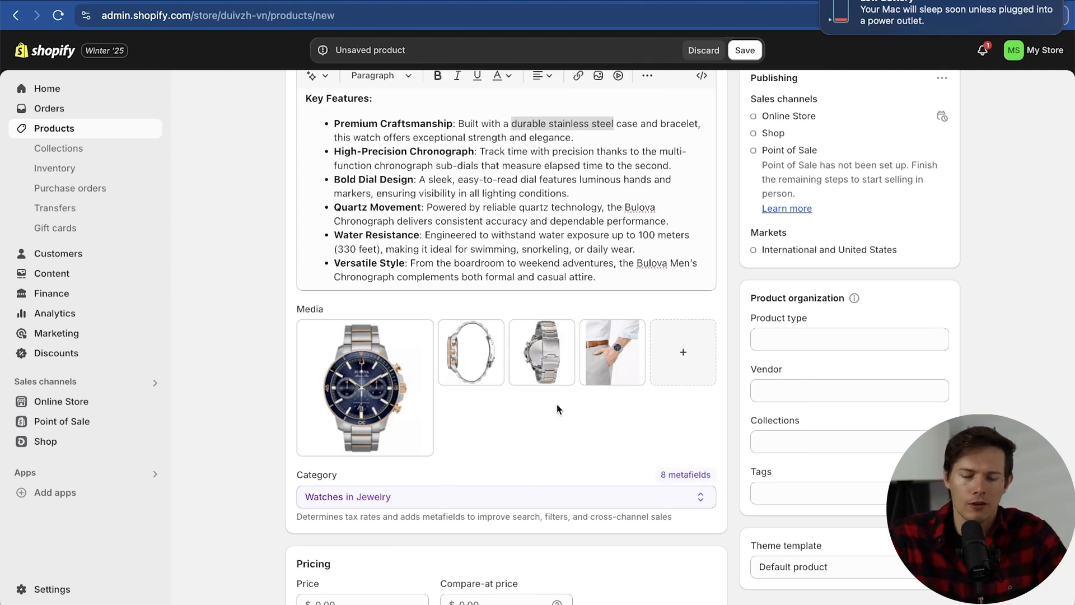
Set the product's price to $499 and its compare-at price to $599.
scroll(556, 405, down, 2)
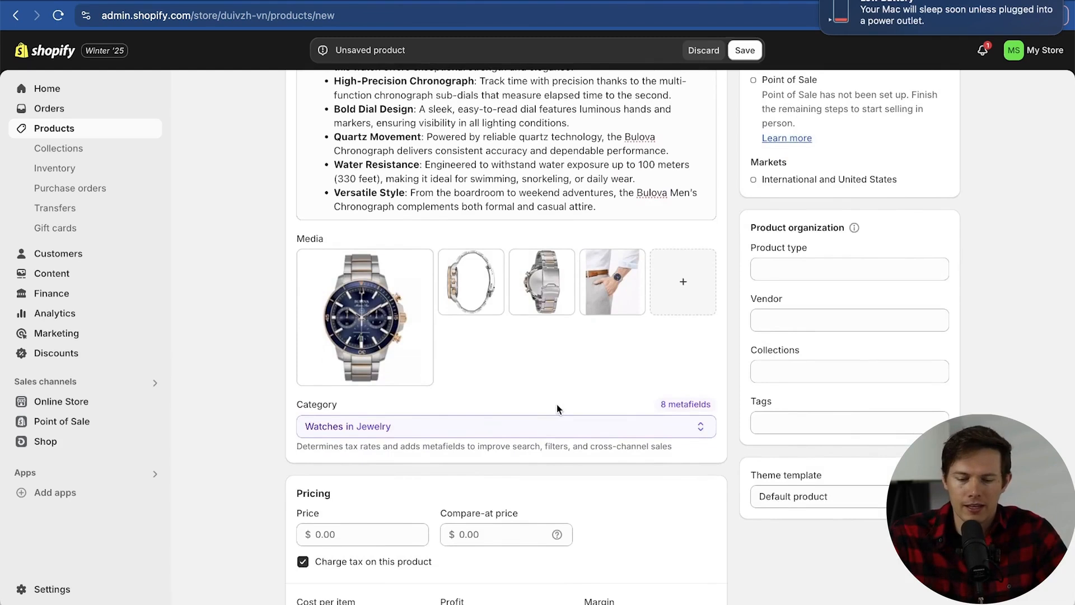
scroll(556, 405, down, 1)
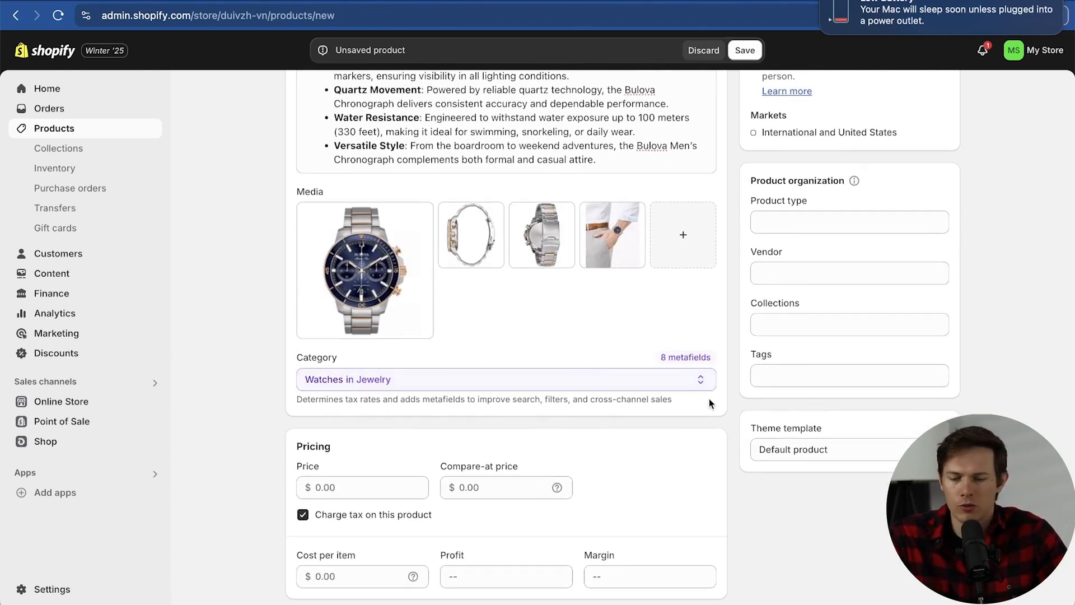
scroll(709, 398, down, 8)
click(329, 193)
scroll(377, 192, up, 2)
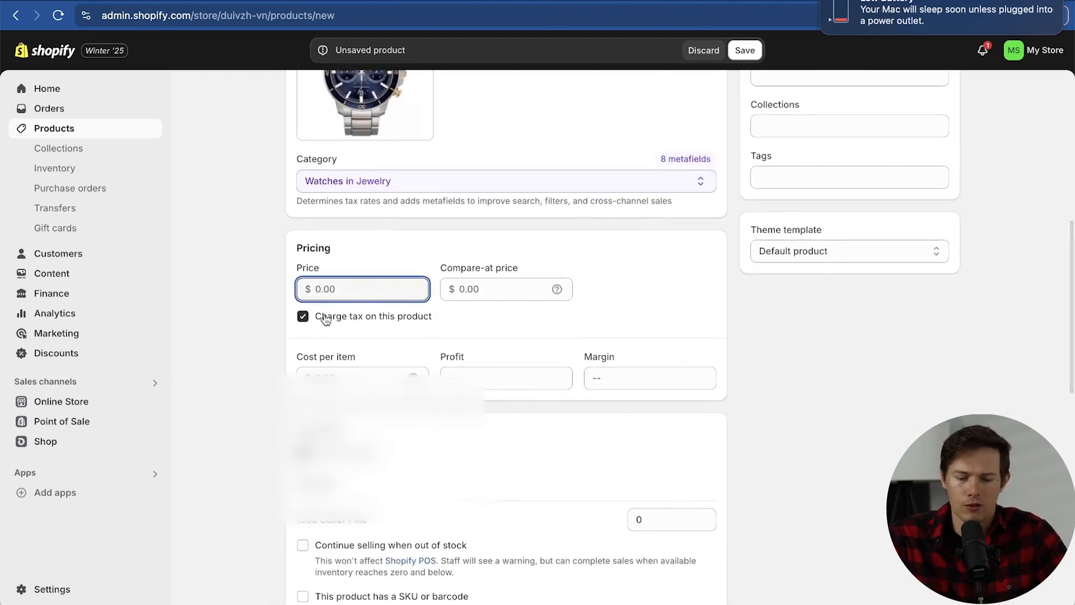
text(499)
click(482, 289)
text(599)
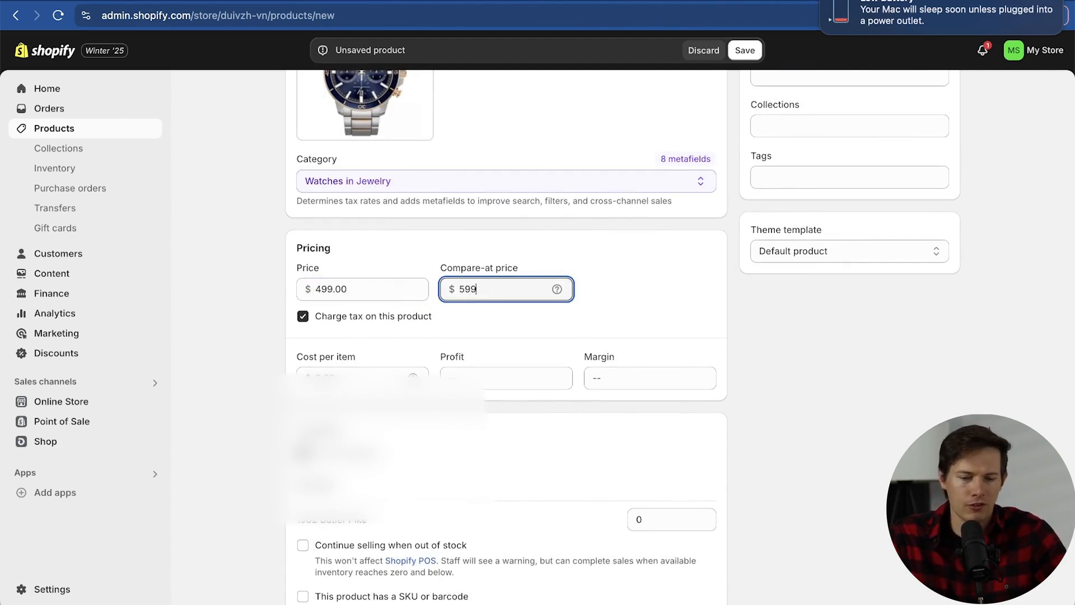
Keep tax charged on the product and set its cost per item to $200.
scroll(530, 313, down, 2)
click(304, 284)
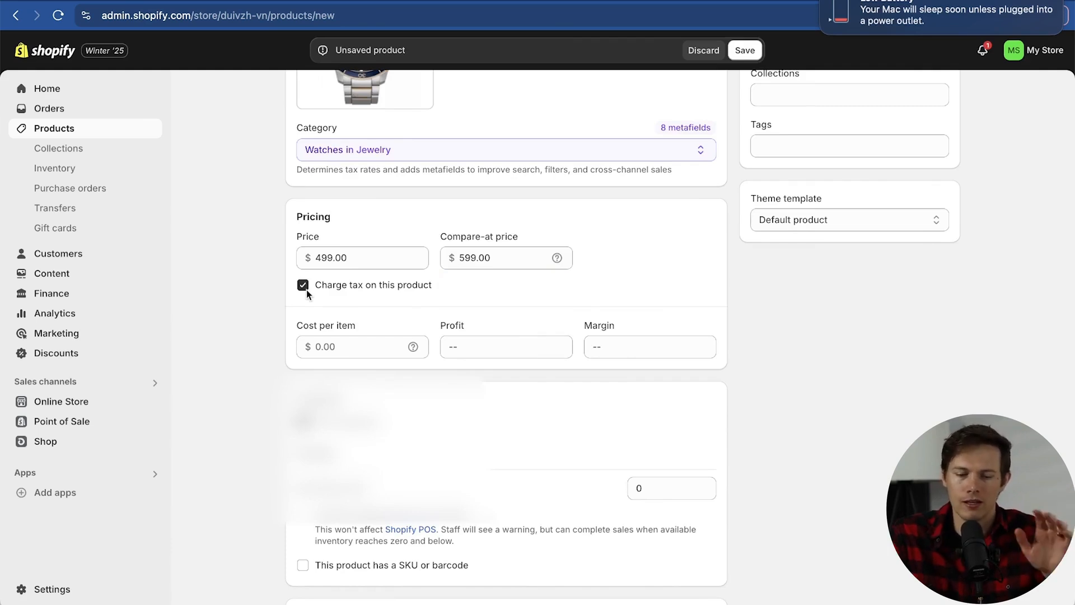
click(367, 350)
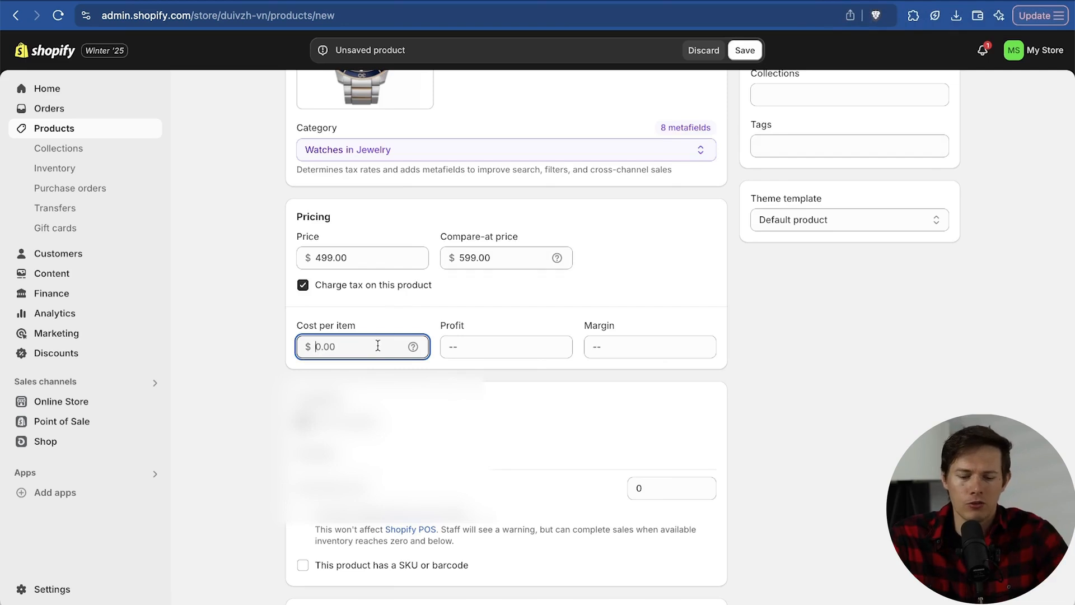
text(200)
click(494, 375)
Set the available inventory quantity to 150 and give the product the SKU 10001.
scroll(794, 424, down, 3)
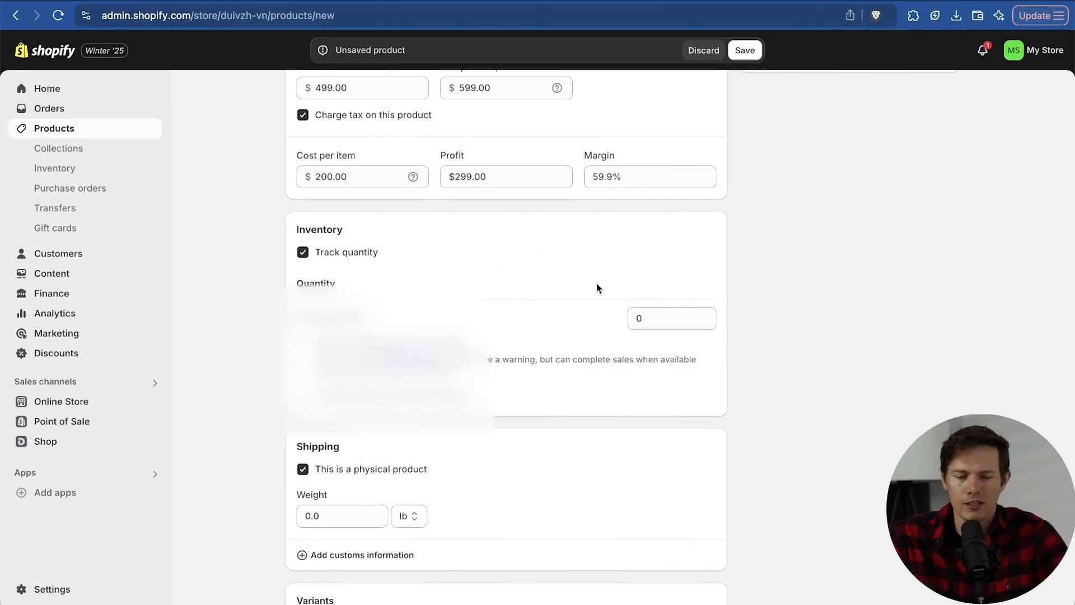
click(658, 317)
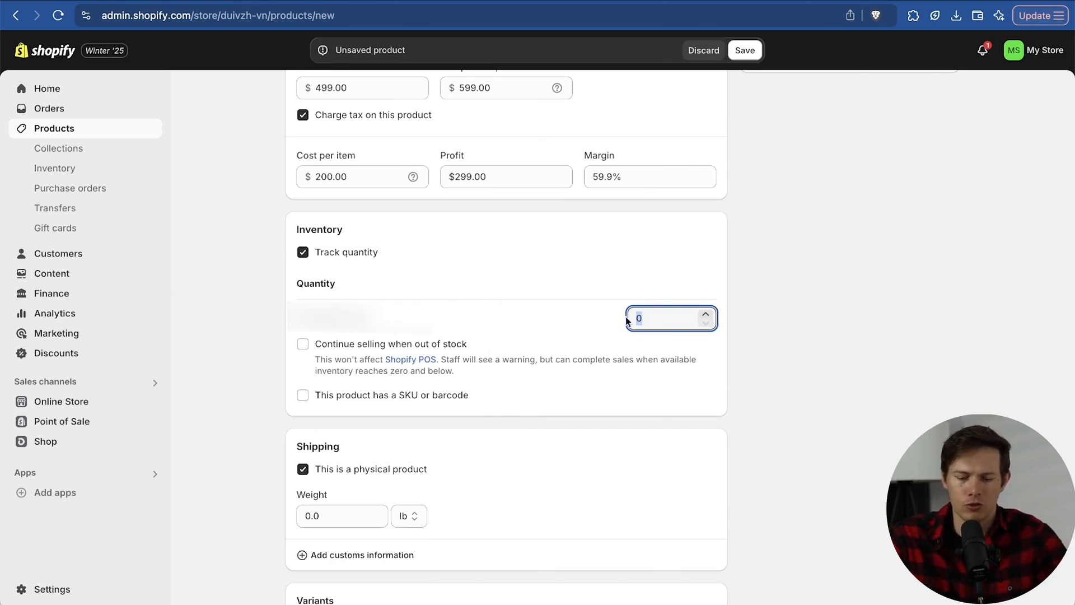
text(150)
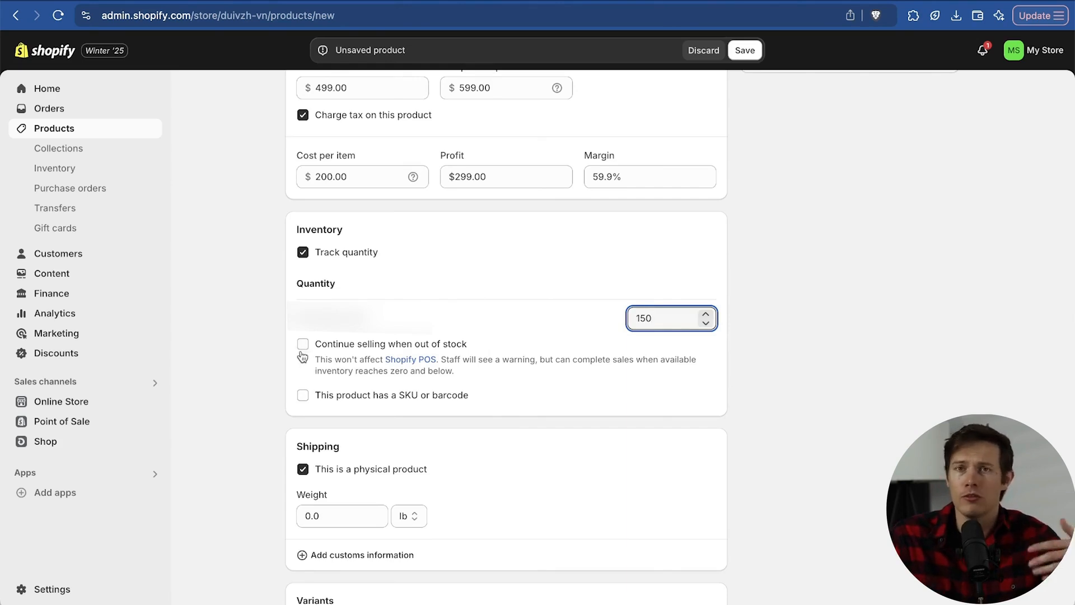
click(302, 395)
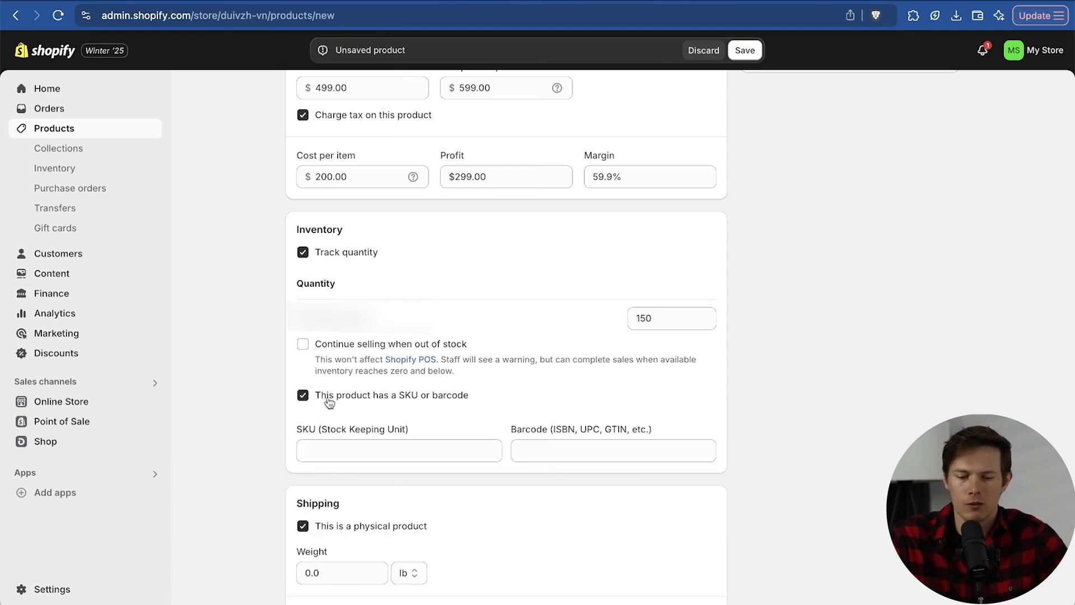
click(361, 451)
text(1001)
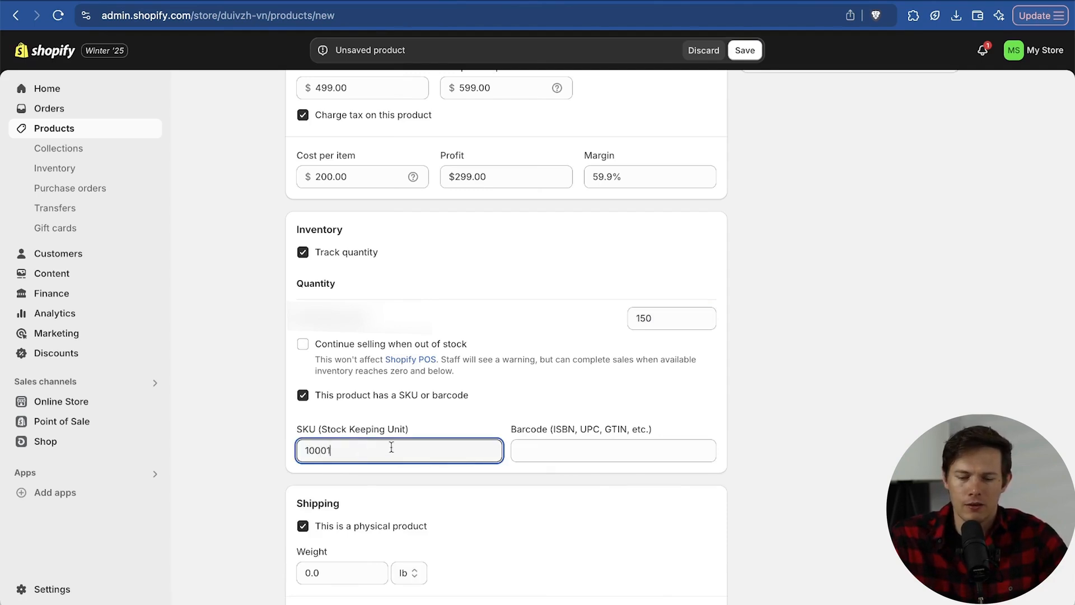
Set the product's shipping weight to 0.2 lb and expand its customs information.
scroll(778, 443, down, 5)
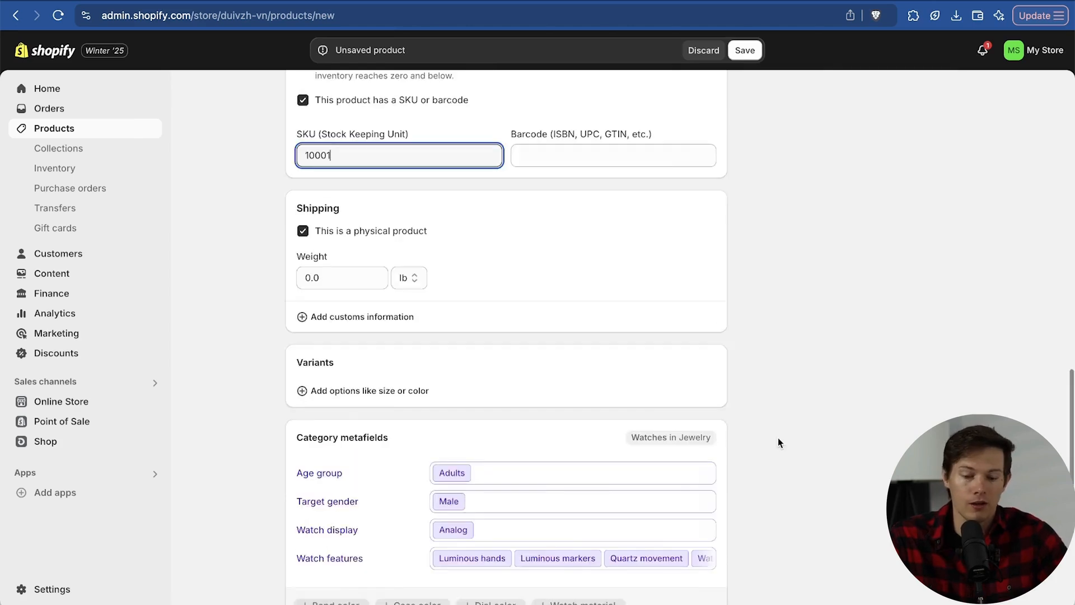
scroll(778, 443, down, 2)
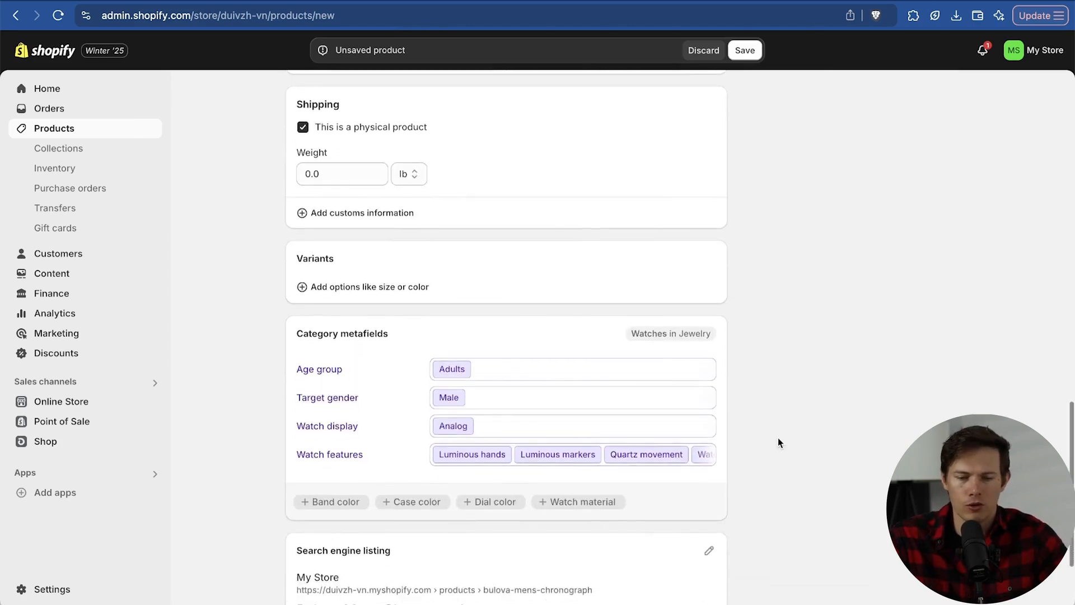
click(340, 178)
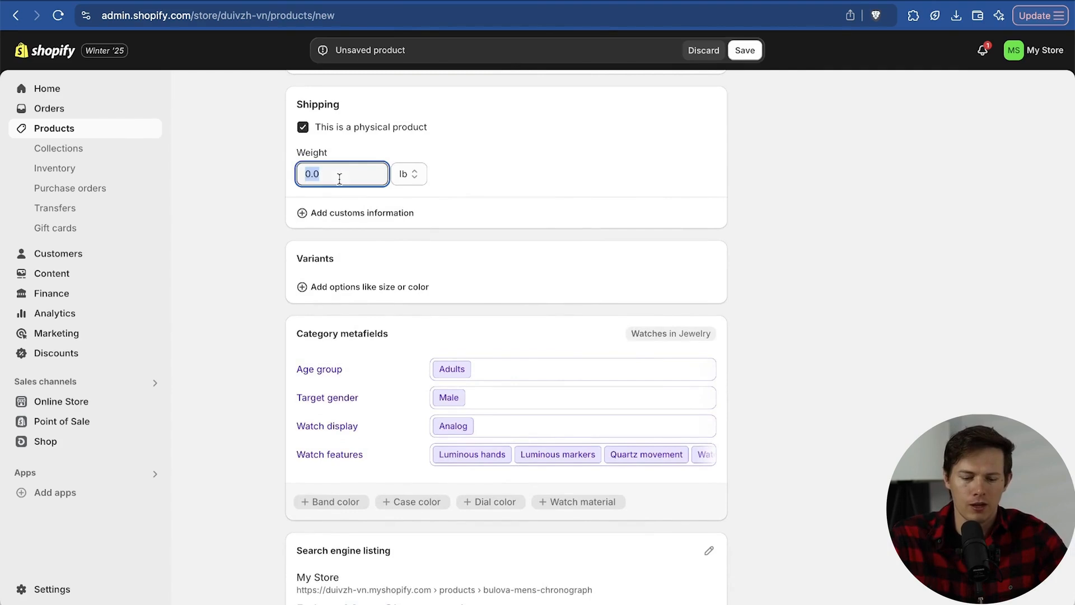
text(0)
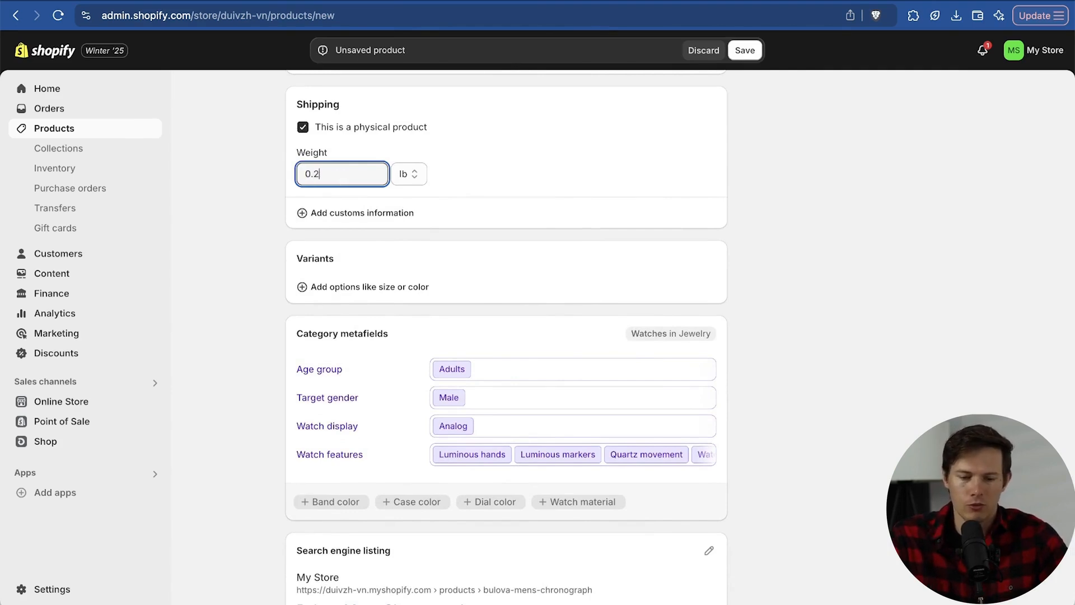
click(507, 213)
Add a Dial color variant option to the product with the values Blue and Black.
scroll(597, 264, down, 3)
click(318, 223)
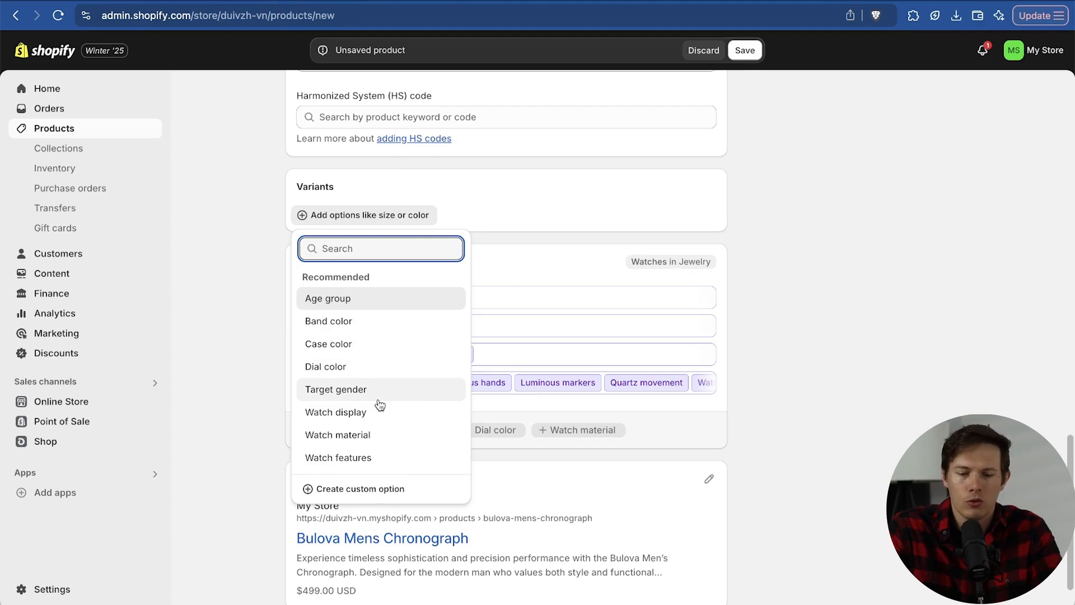
click(384, 366)
click(406, 273)
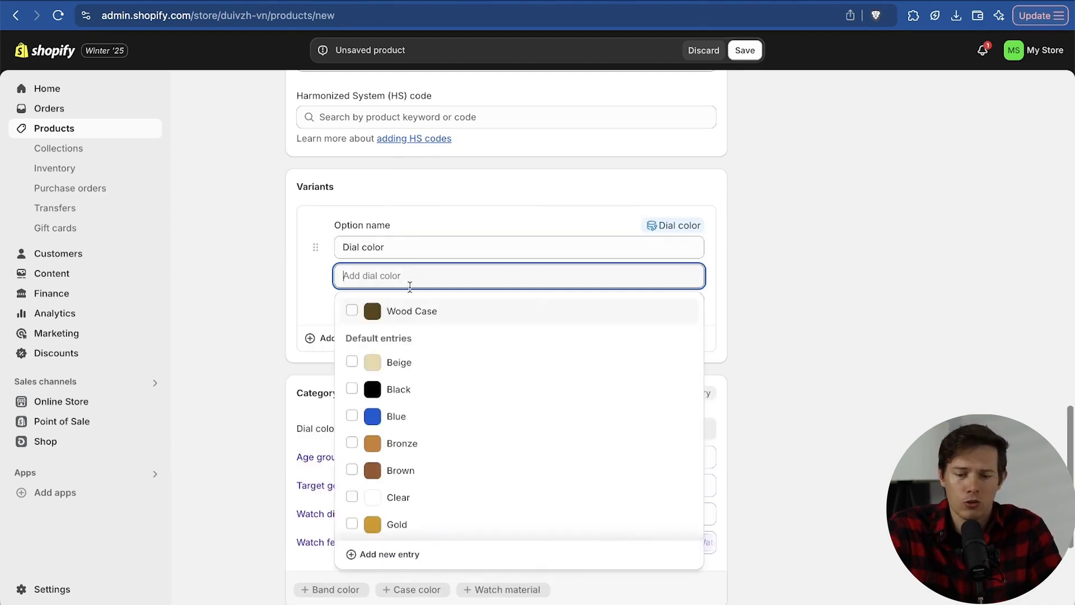
click(354, 416)
scroll(470, 421, down, 1)
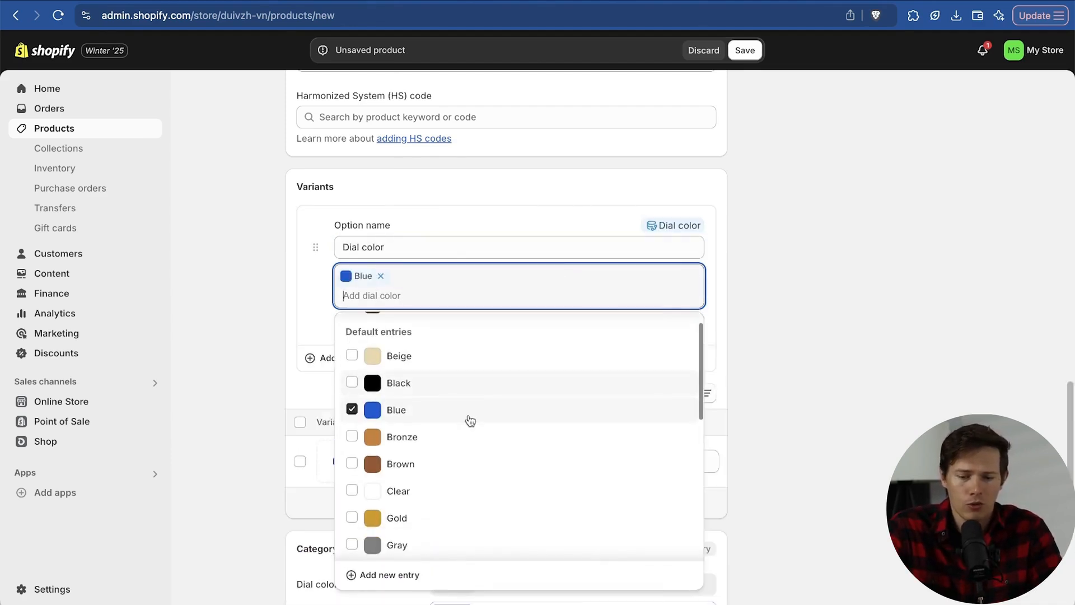
click(352, 382)
click(828, 248)
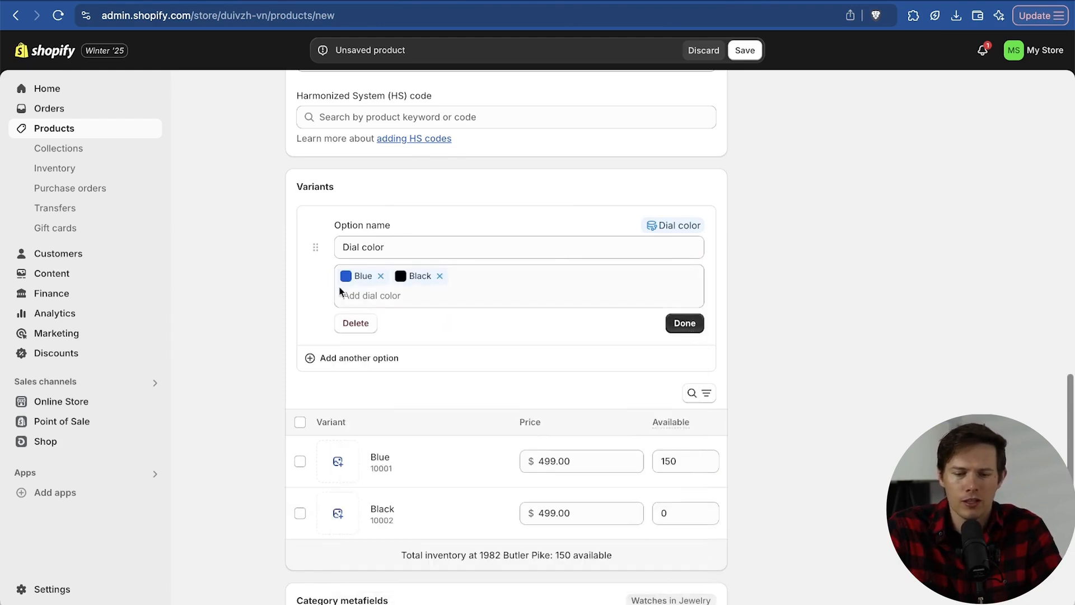
click(410, 292)
scroll(428, 476, down, 1)
scroll(428, 476, down, 2)
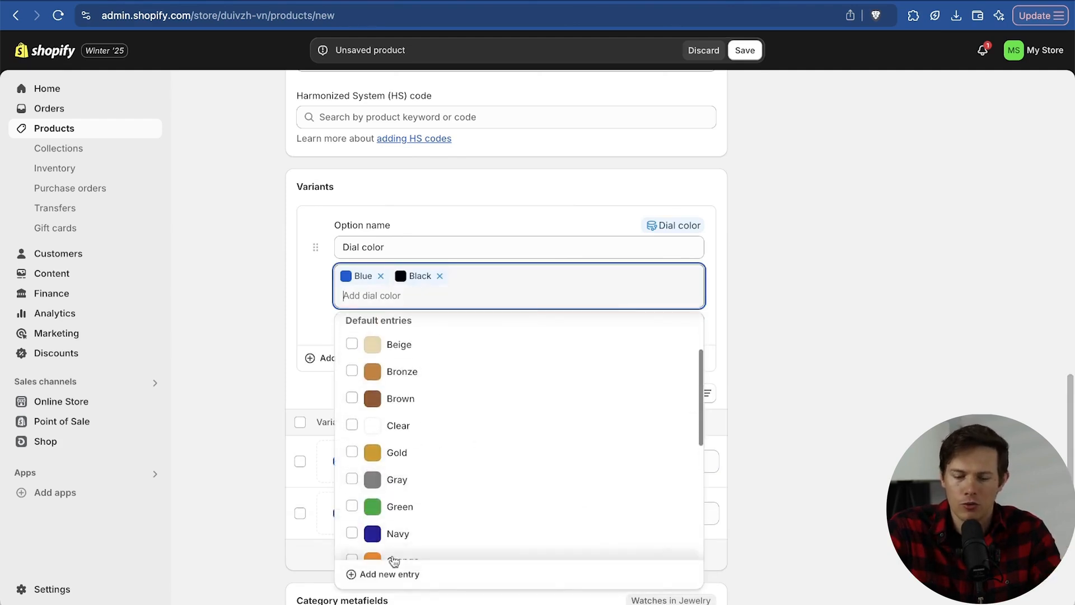
click(403, 575)
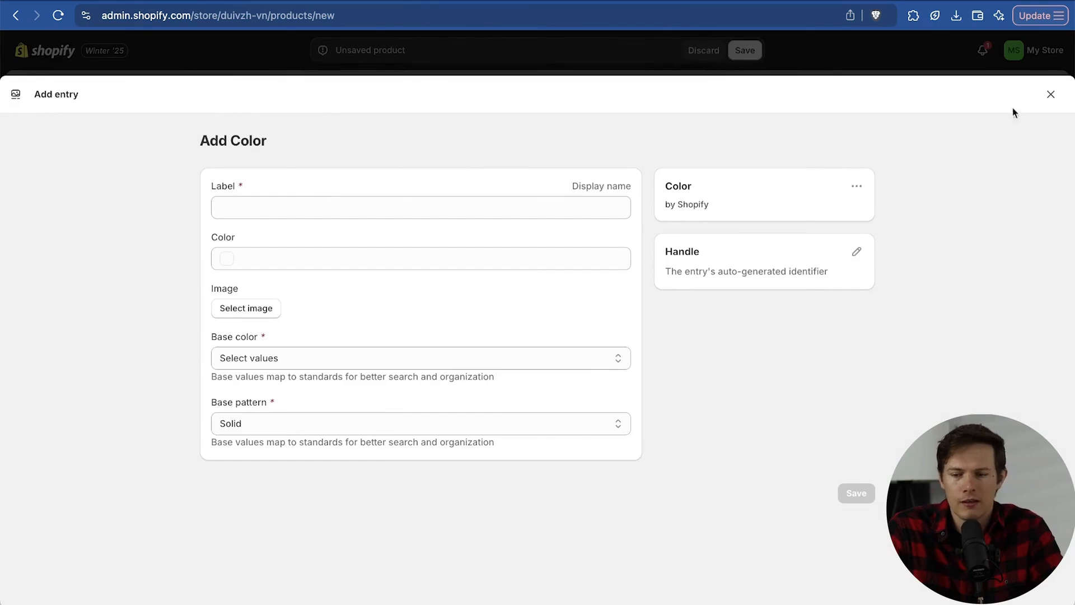
click(1051, 94)
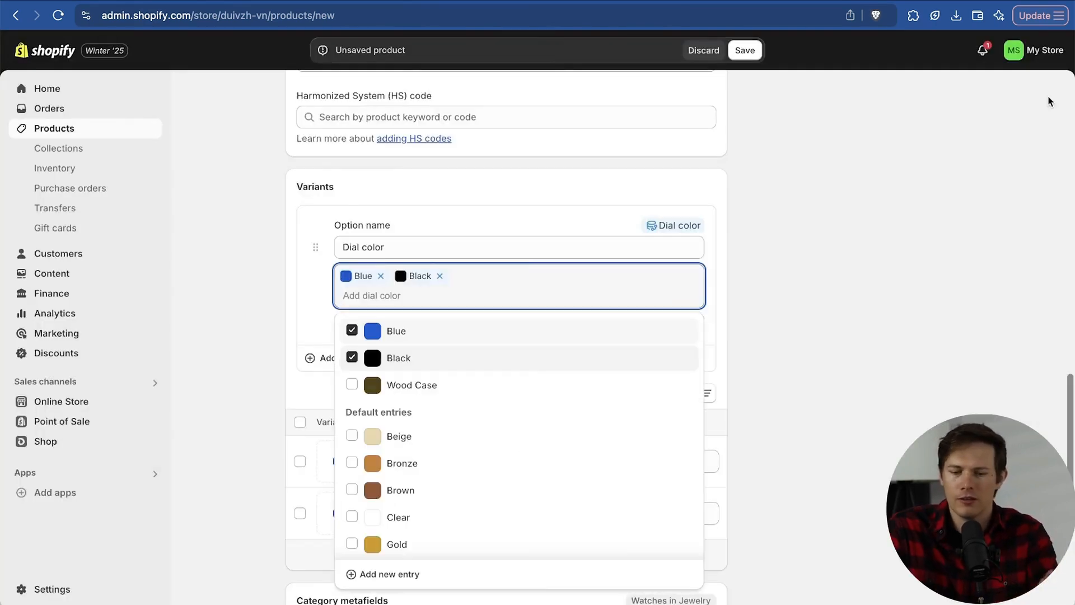
click(795, 424)
Finish the Dial color option and set the Black variant's available quantity to 100.
click(685, 323)
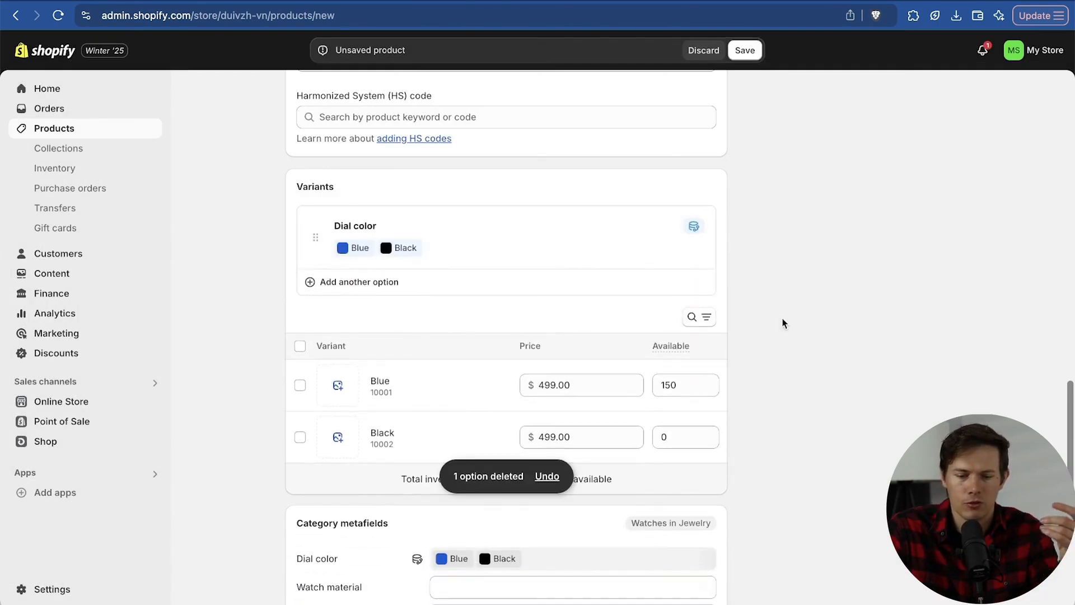
scroll(783, 319, down, 3)
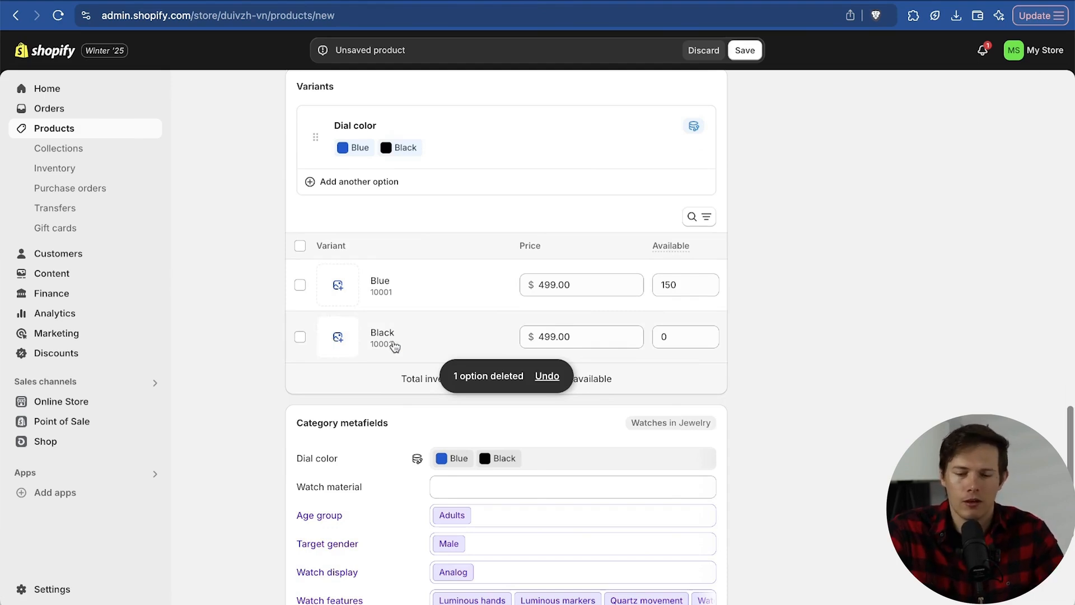
click(680, 342)
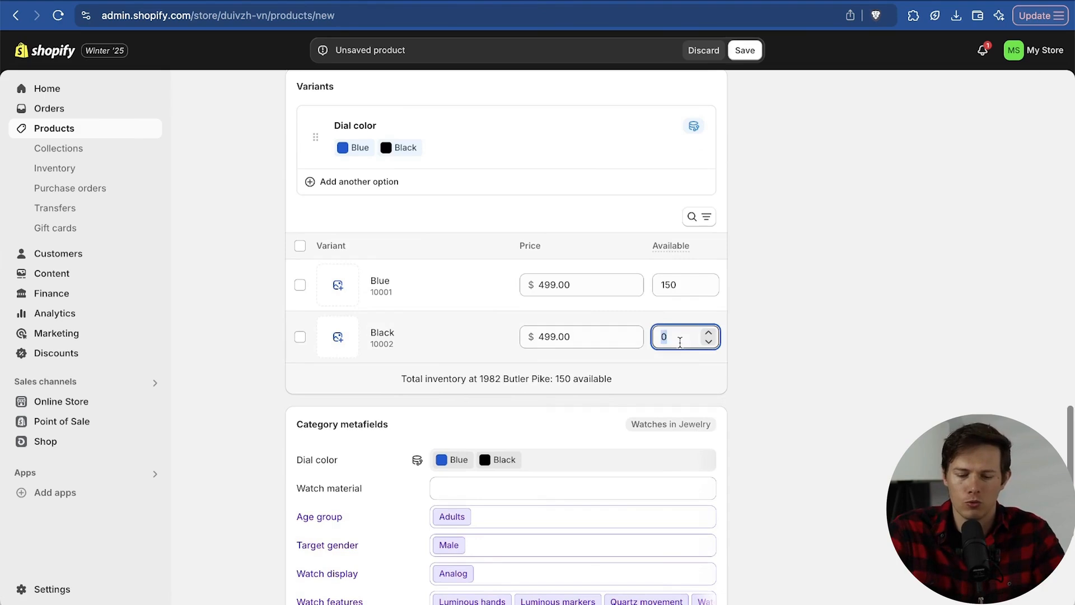
text(100)
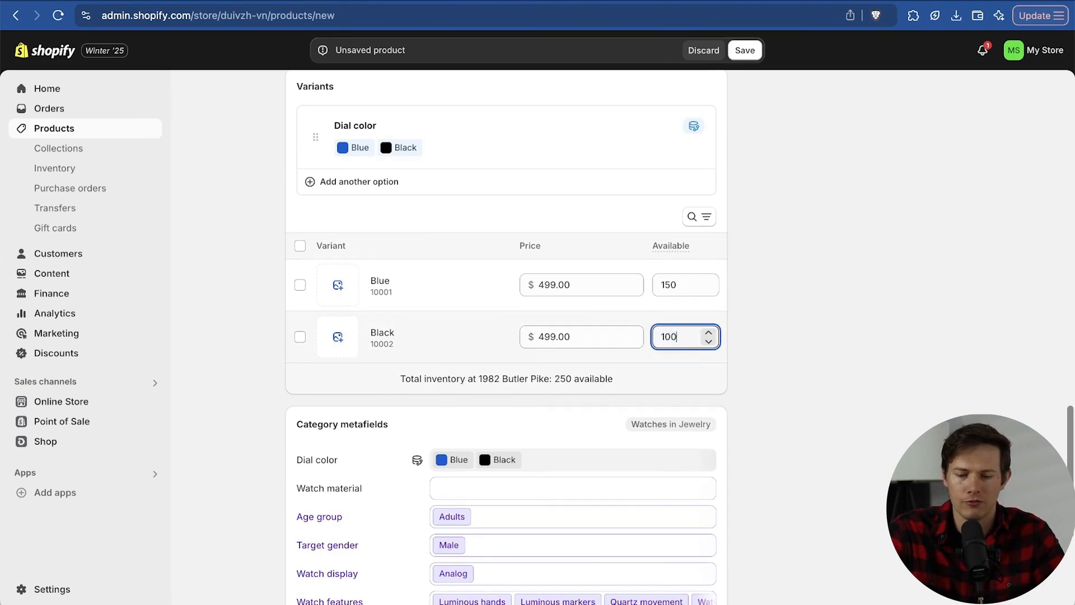
Upload black.jpeg from the Santrel Watch Shop folder and assign it as the Black variant's image.
click(338, 338)
click(677, 243)
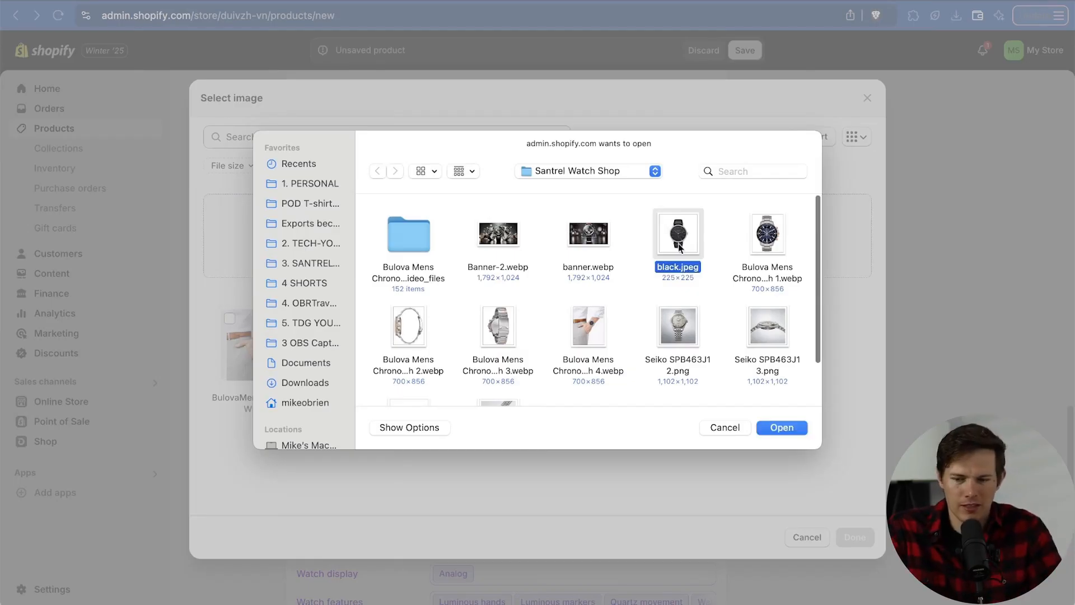
click(782, 427)
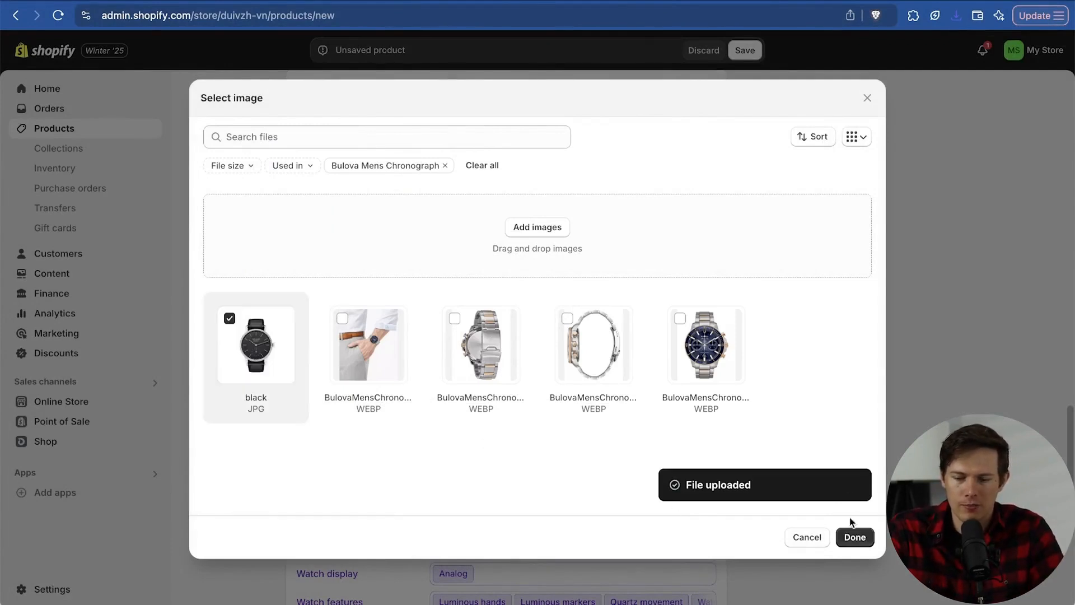
click(856, 539)
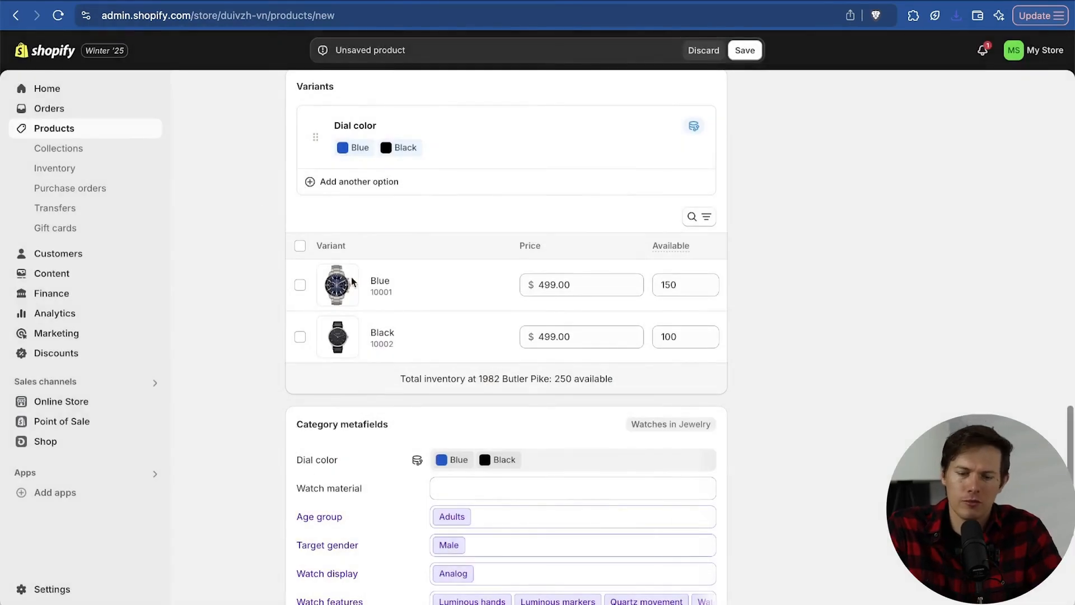
Set the page title in the product's search engine listing to "Bulova Mens Chronograph - Santrel Watch Shop".
scroll(818, 403, down, 5)
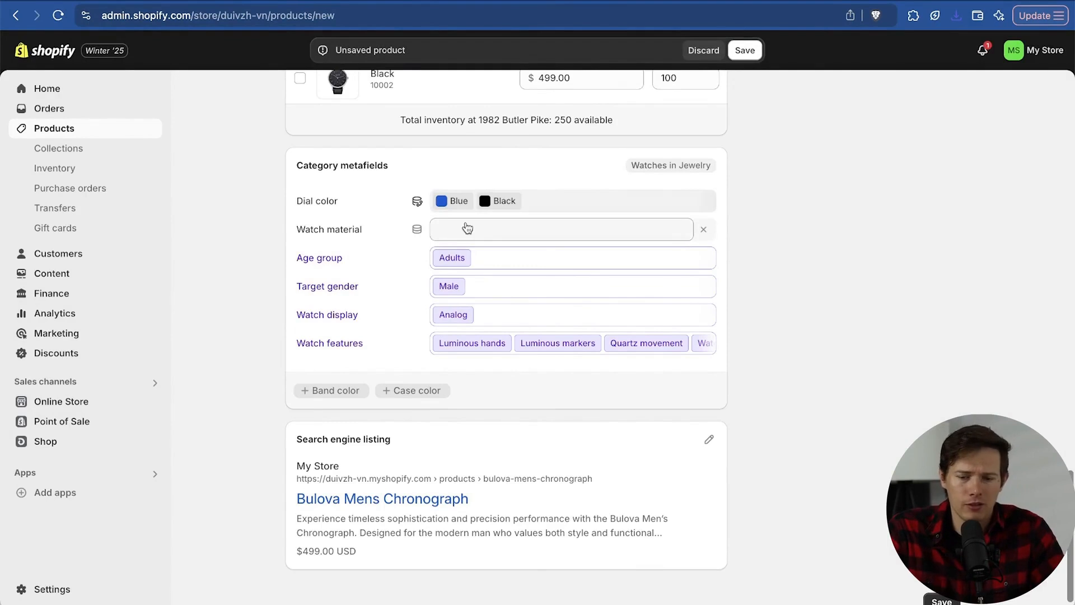
scroll(273, 476, down, 1)
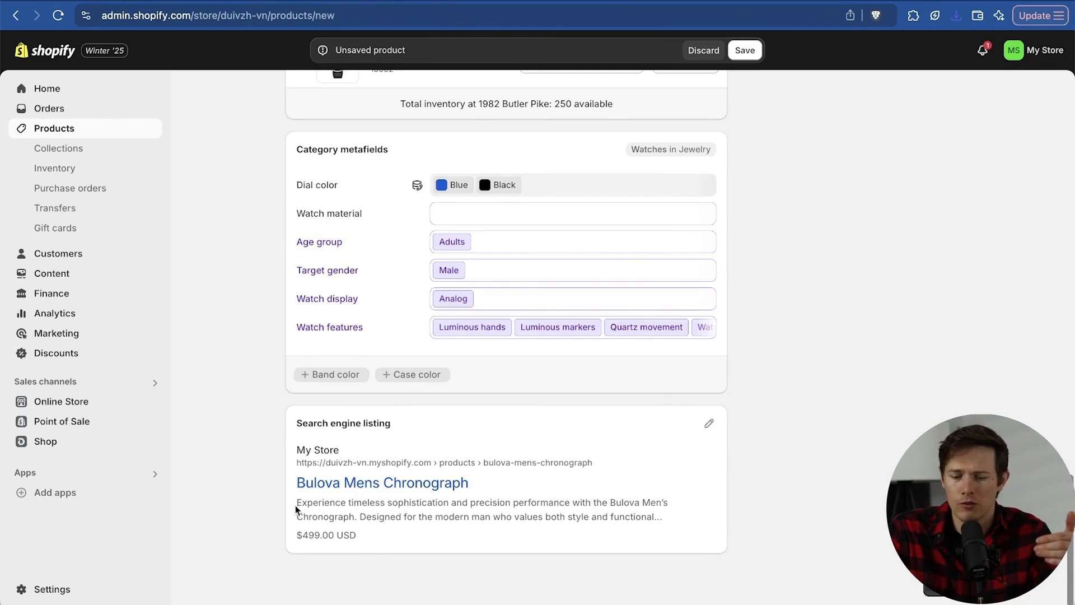
drag(297, 502, 610, 520)
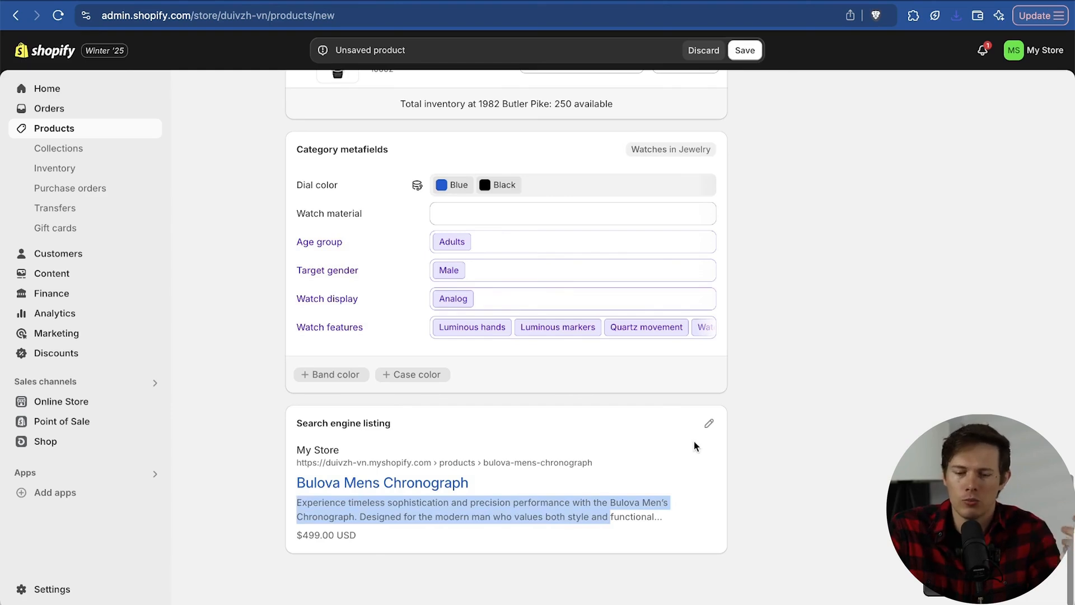
click(709, 423)
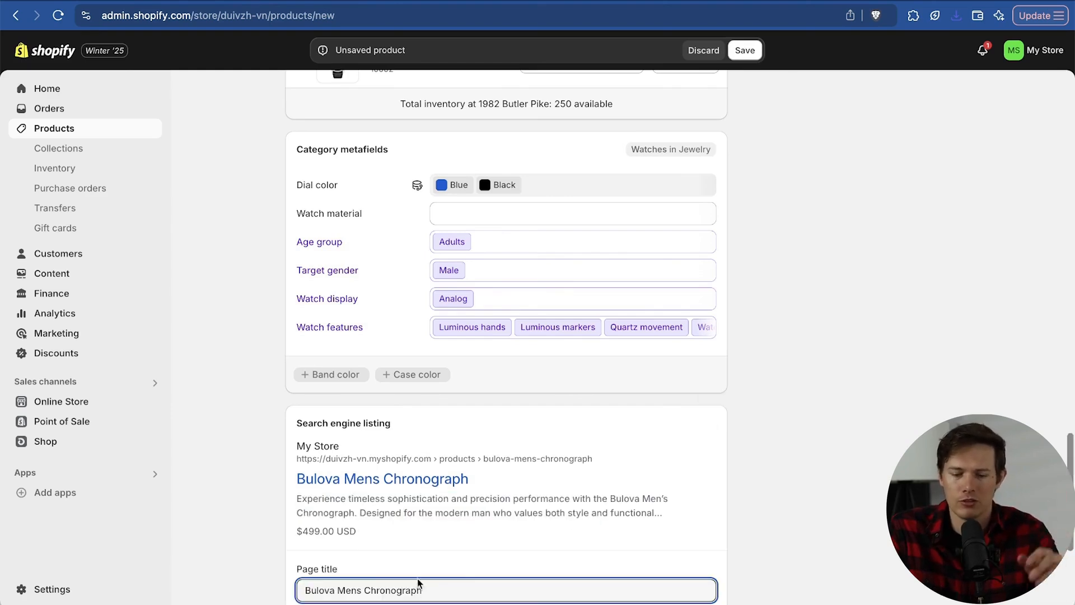
scroll(572, 529, down, 4)
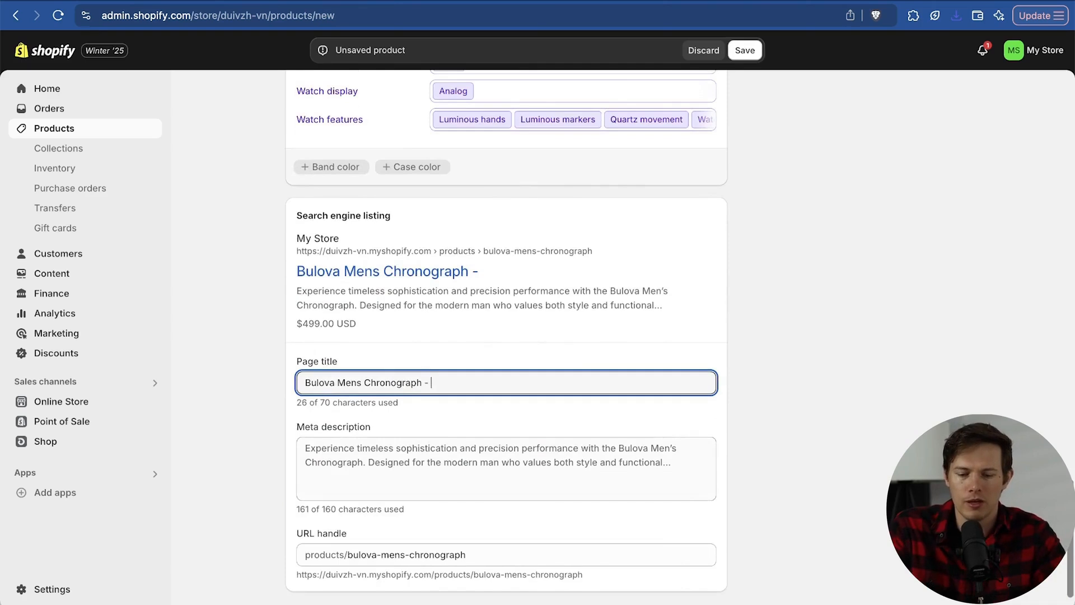
text(S)
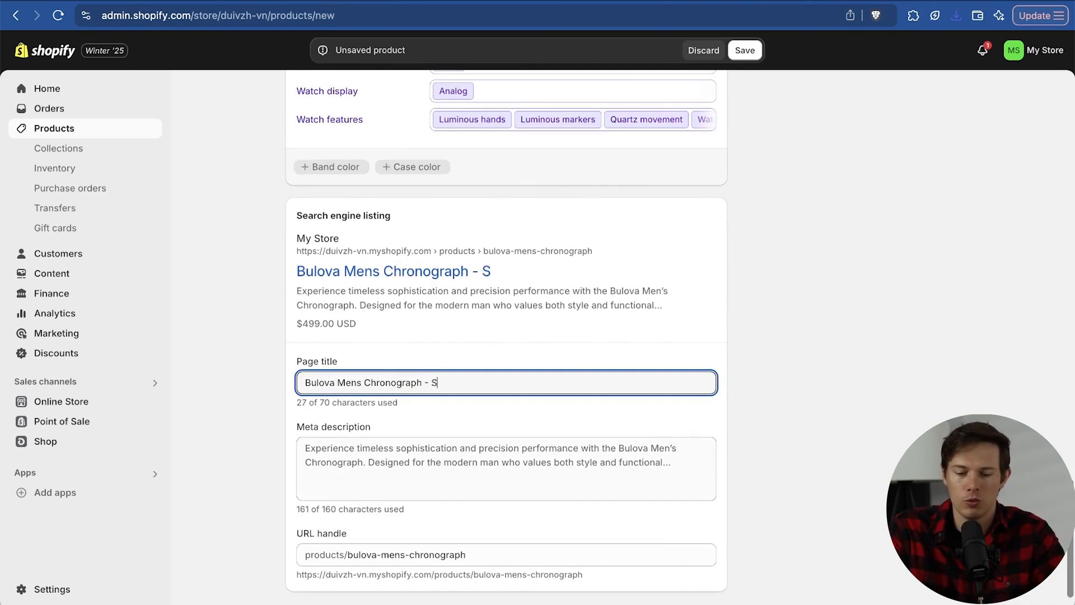
text(antrel Watch Shop)
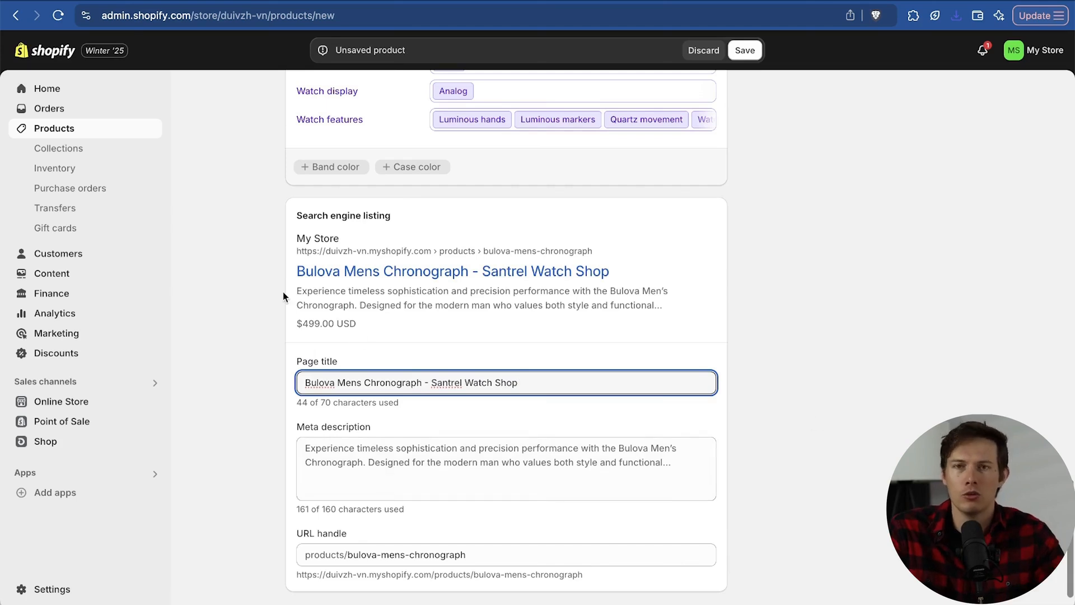
Review the listing's meta description without editing it, save the product and return to the product list.
click(388, 465)
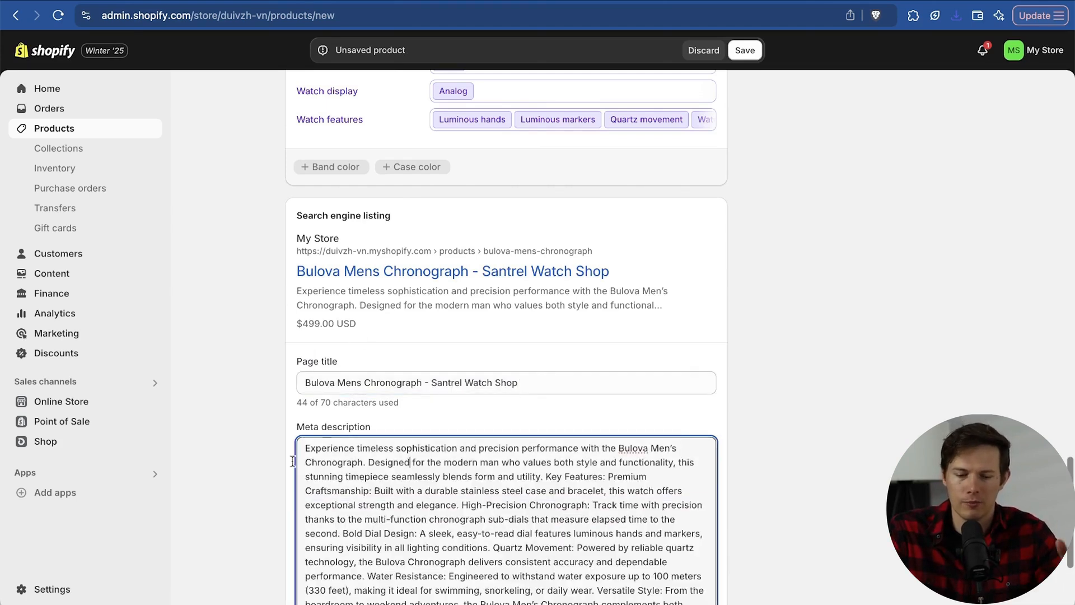
scroll(469, 460, down, 3)
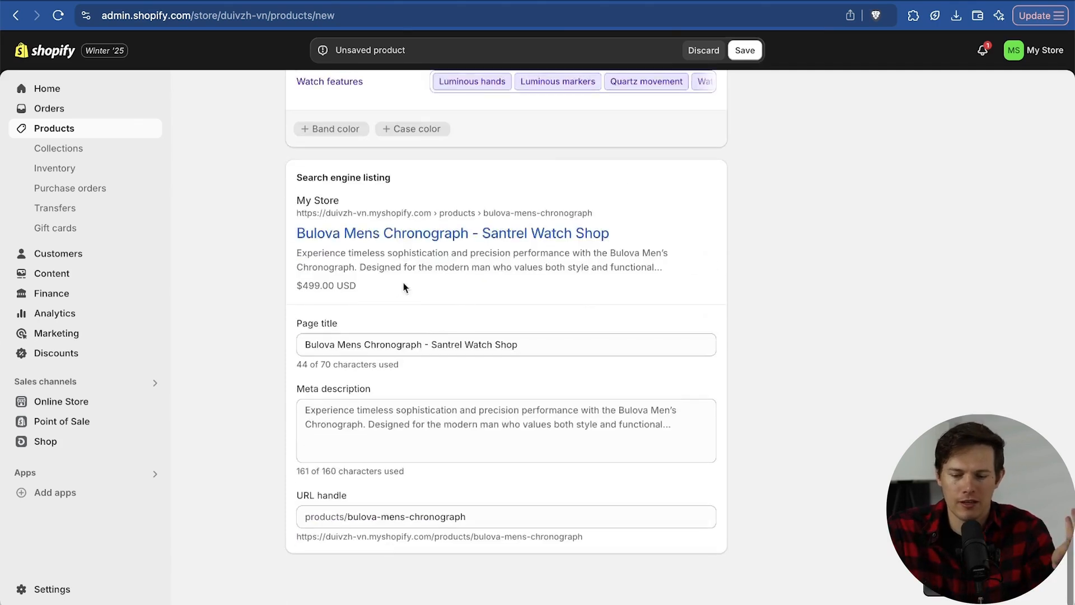
click(941, 586)
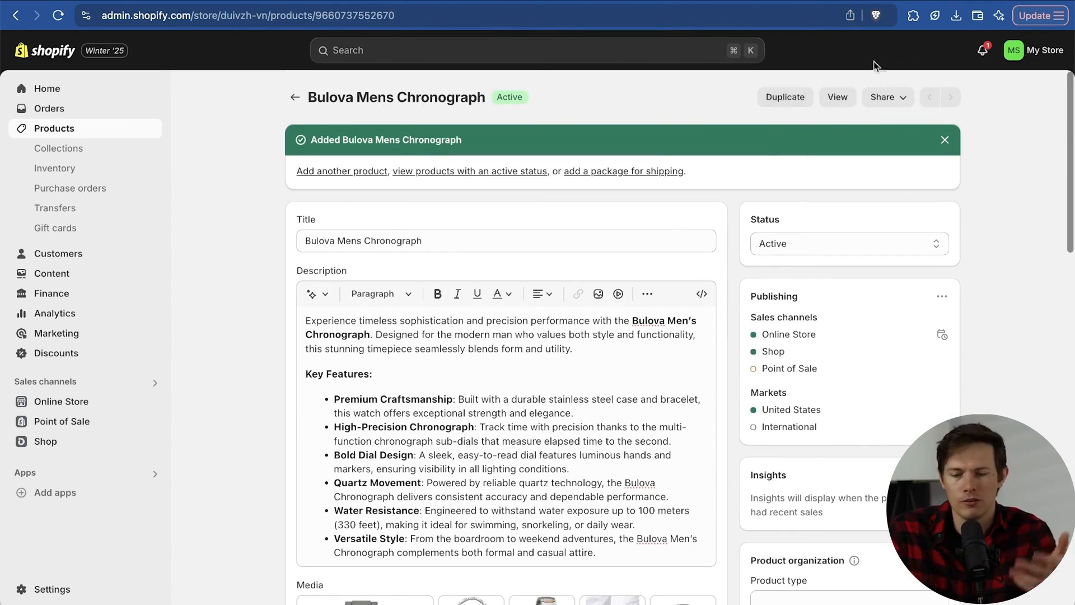
click(295, 98)
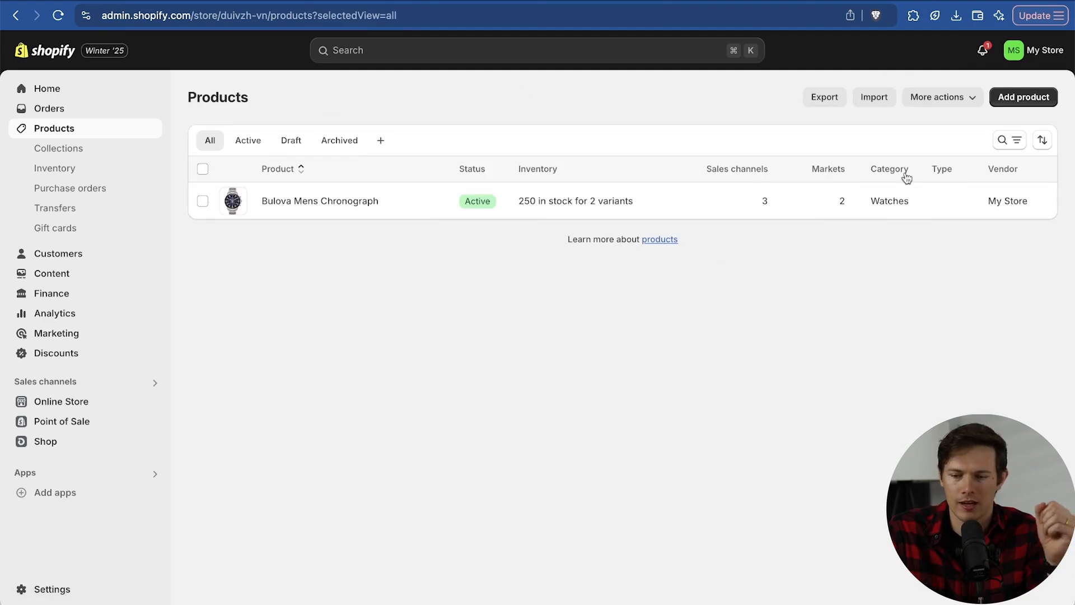
Add a product titled Seiko SPB463 and generate an Expert-tone description for it as a premium analog watch with one of the best movements.
click(1019, 98)
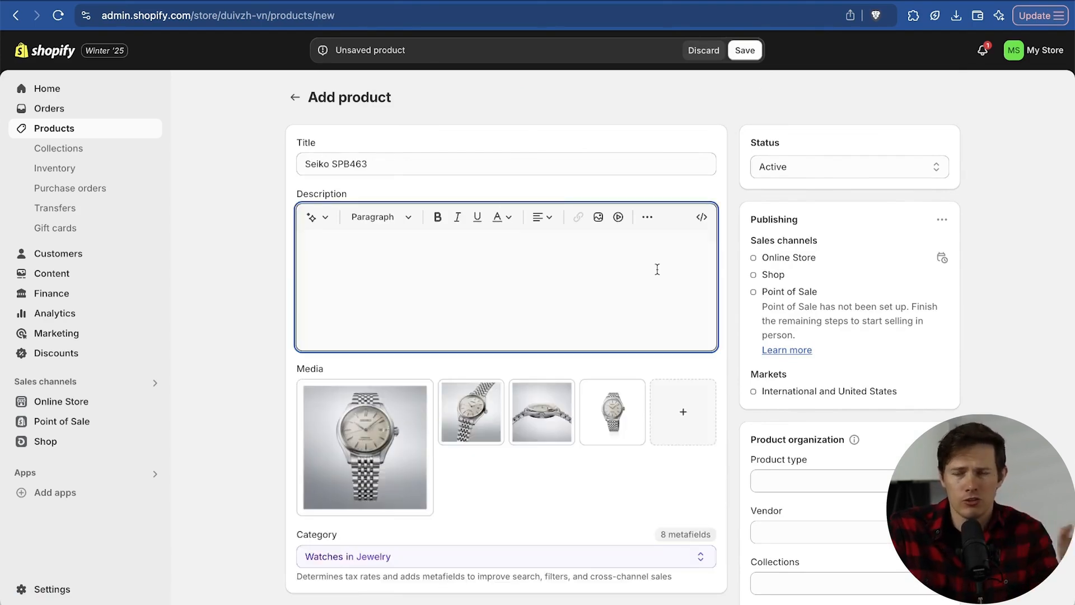
click(317, 218)
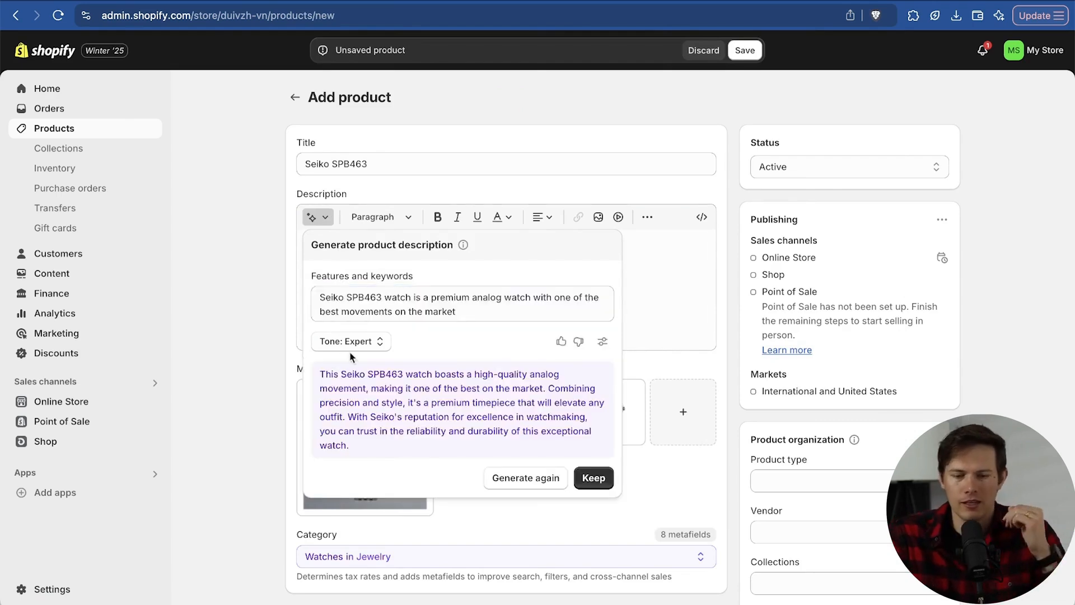
click(351, 343)
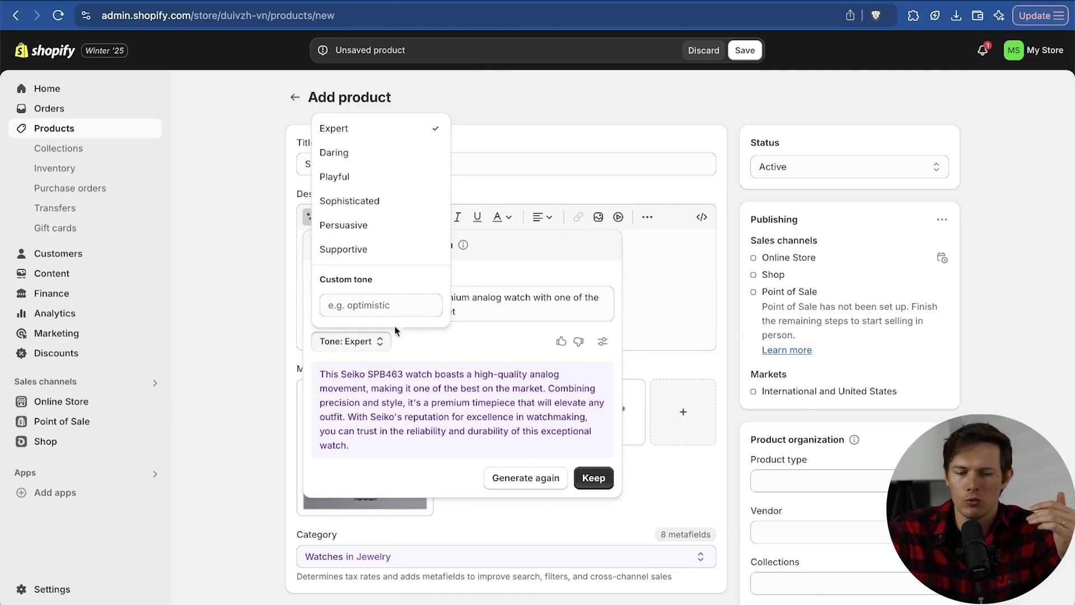
click(423, 391)
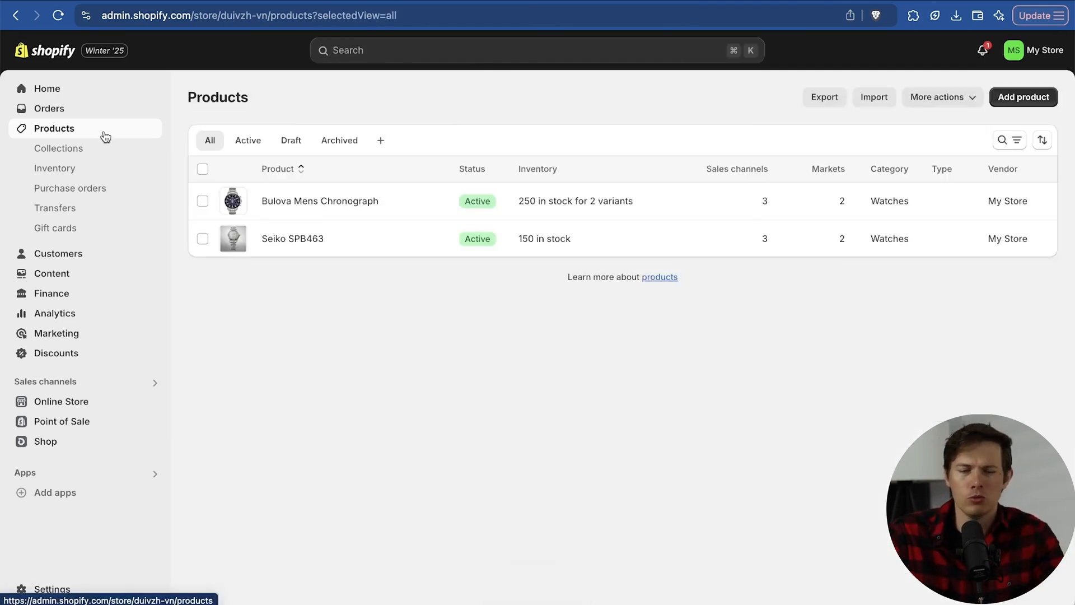
Create a new product collection titled "Analog Watches Under $1000".
click(84, 157)
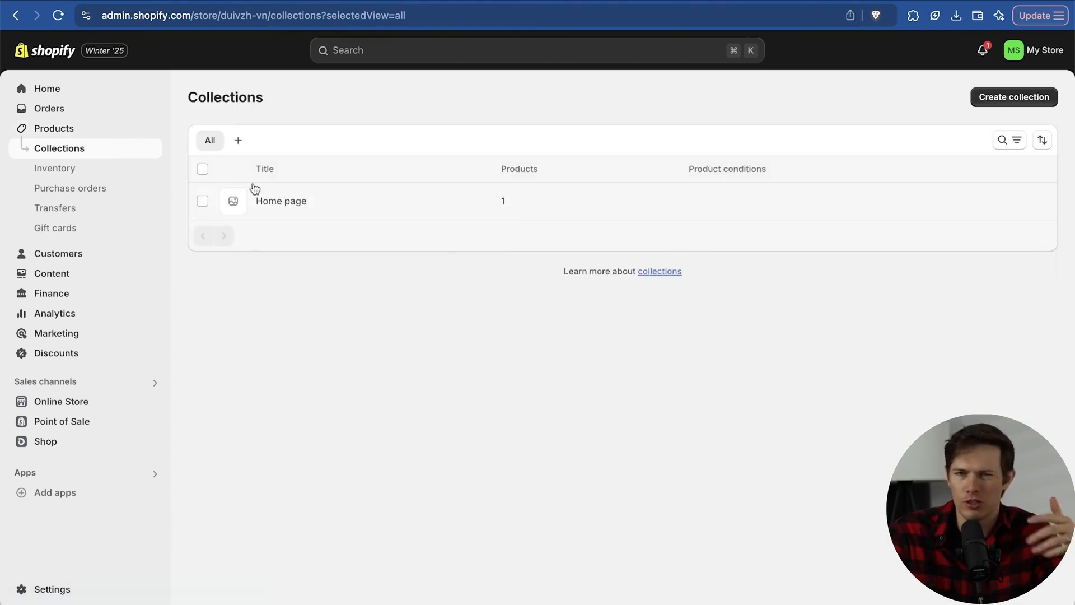
click(1013, 98)
click(492, 163)
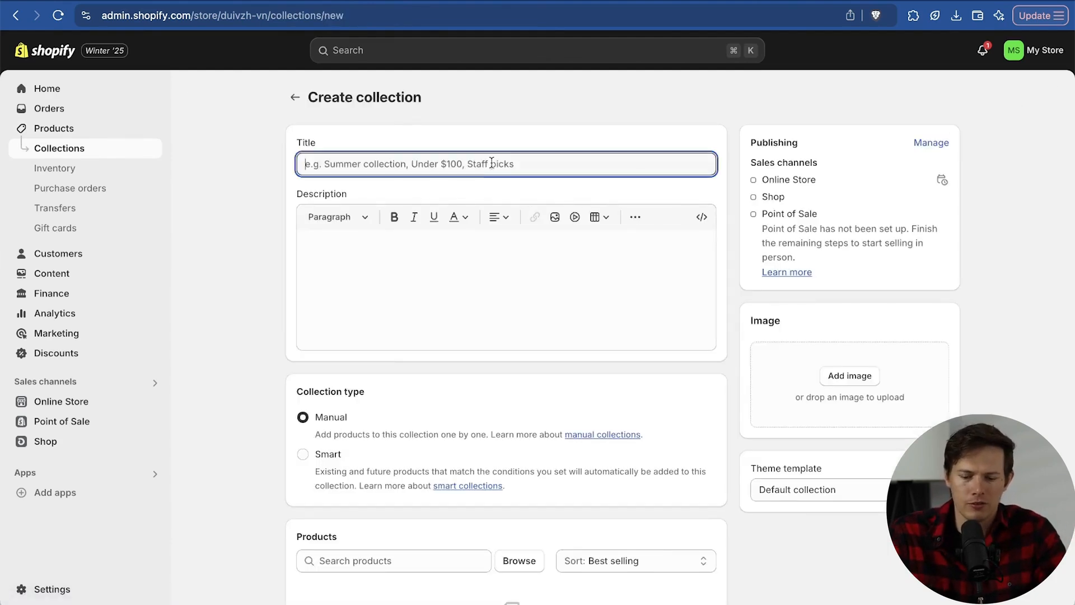
text(Analog Watche)
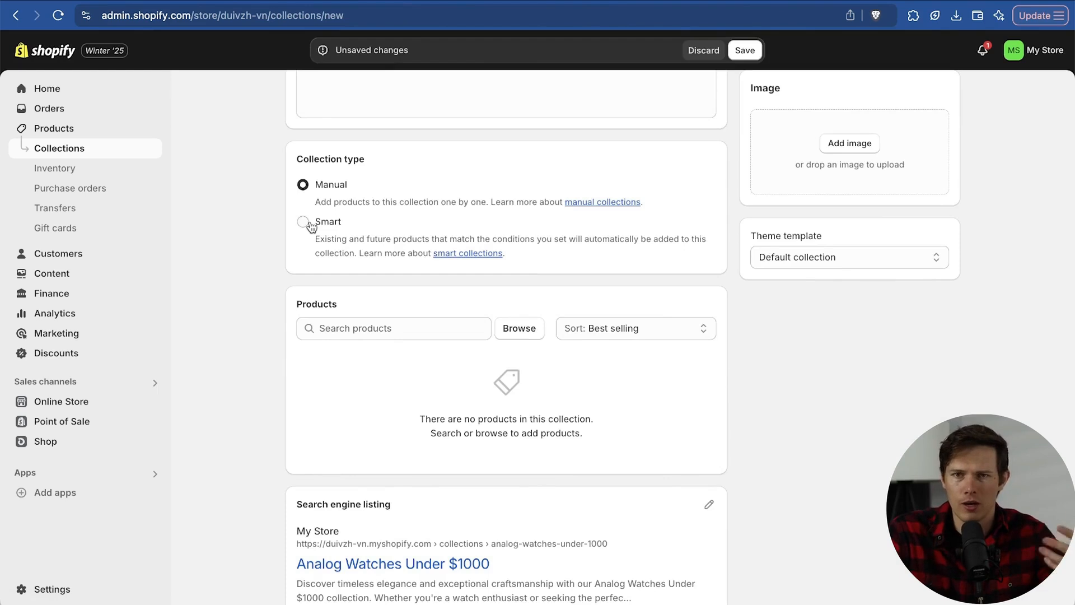
Make the collection a smart one with the condition that the price is less than $1000.
click(309, 223)
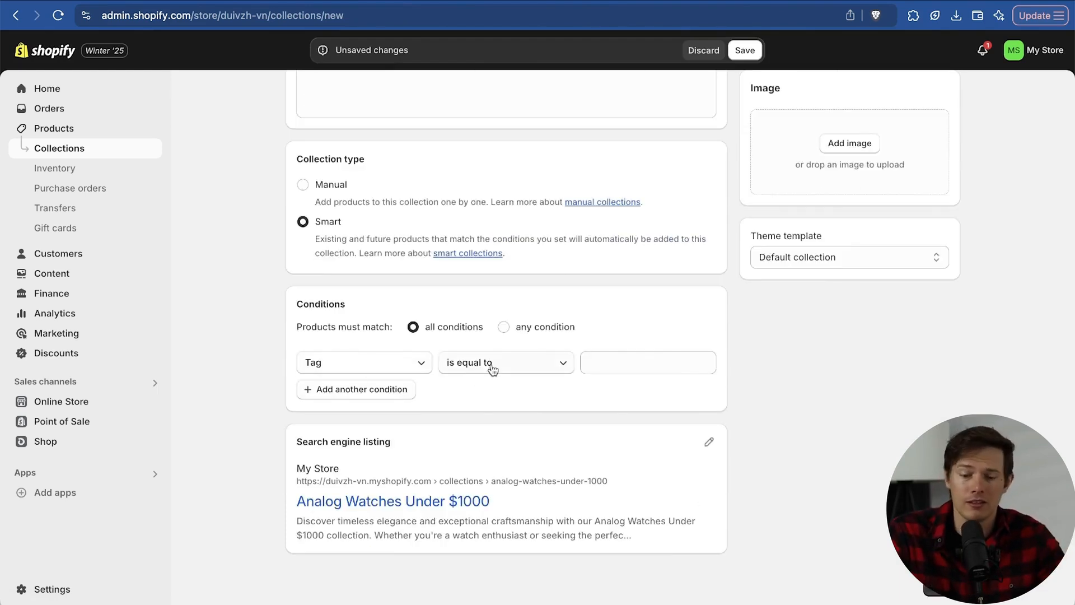
click(395, 365)
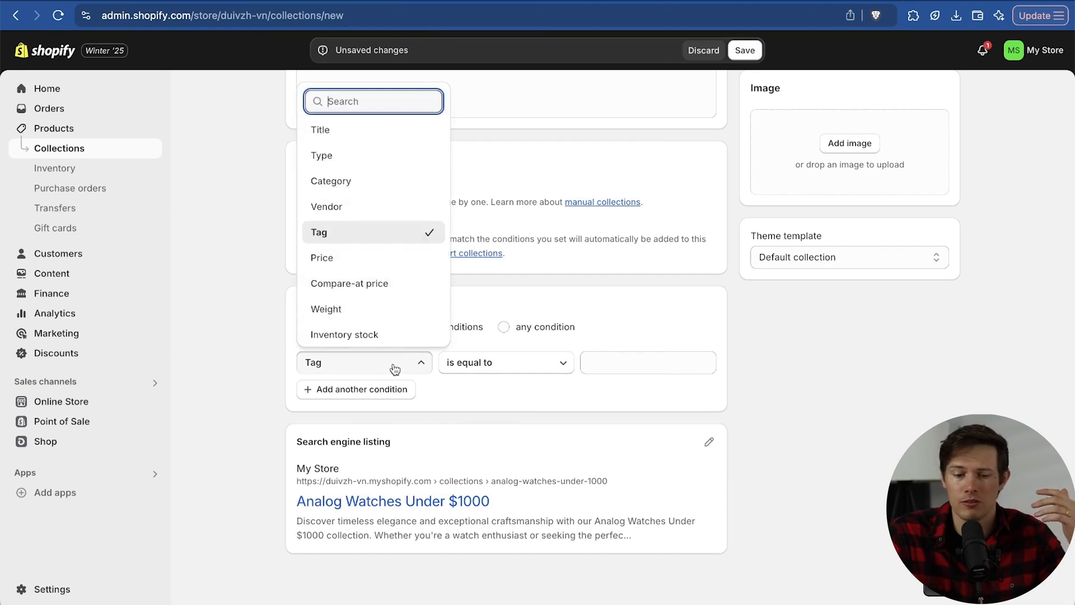
click(377, 263)
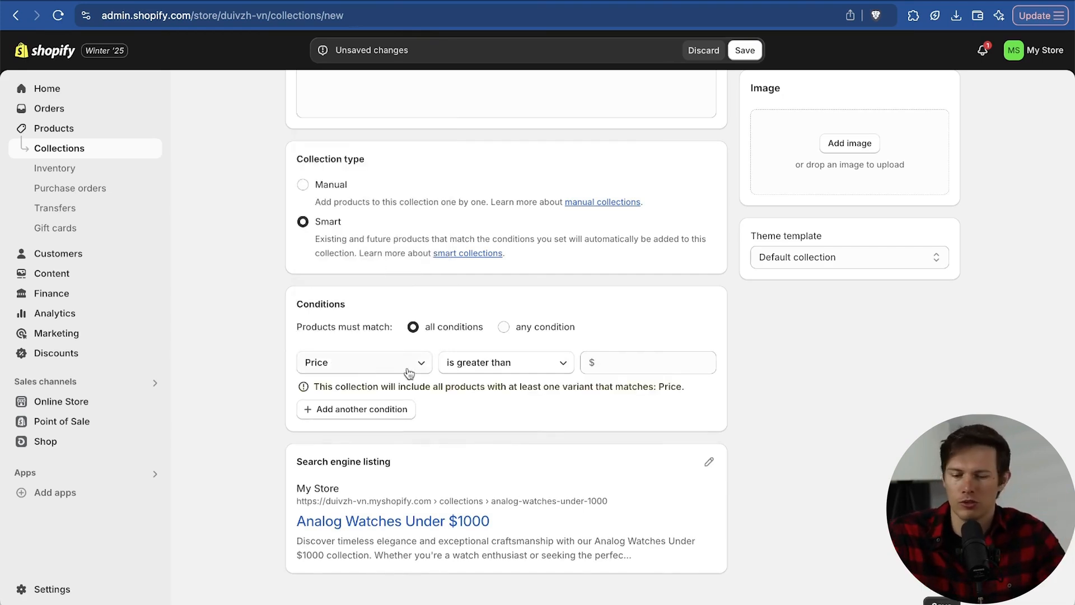
click(473, 372)
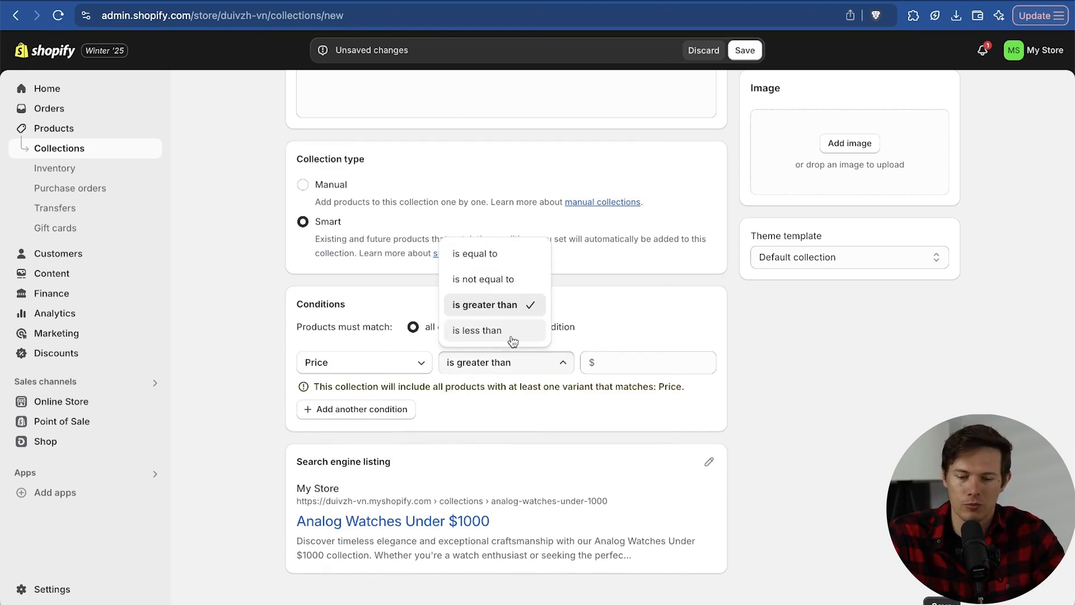
click(513, 330)
click(674, 364)
text(1000)
click(647, 447)
Upload a banner image of several wristwatches as the collection's image and save the collection.
scroll(647, 447, up, 5)
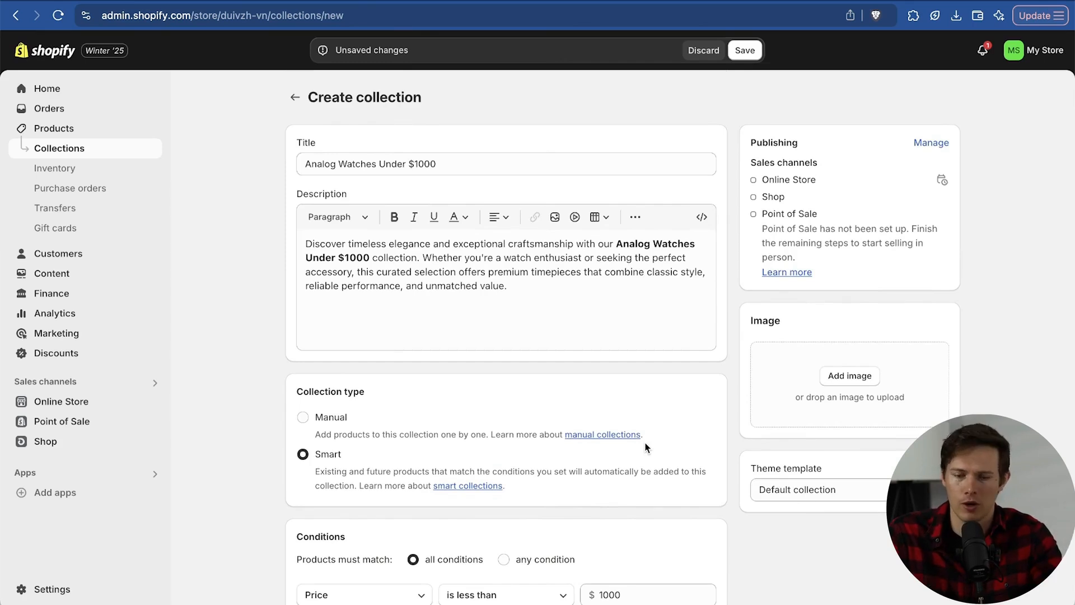
scroll(647, 447, down, 5)
scroll(860, 394, up, 3)
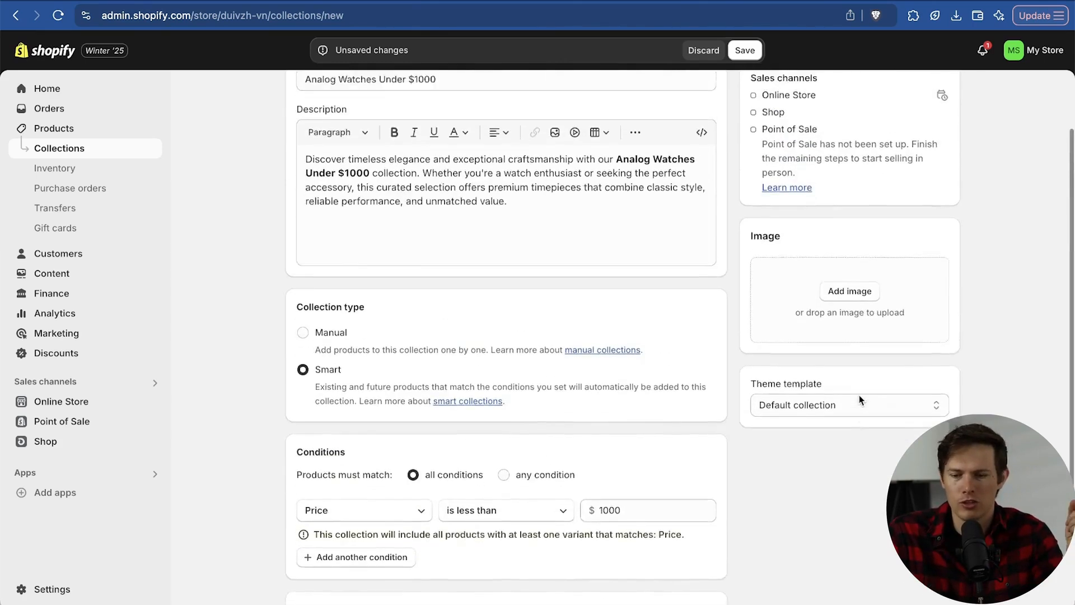
click(847, 309)
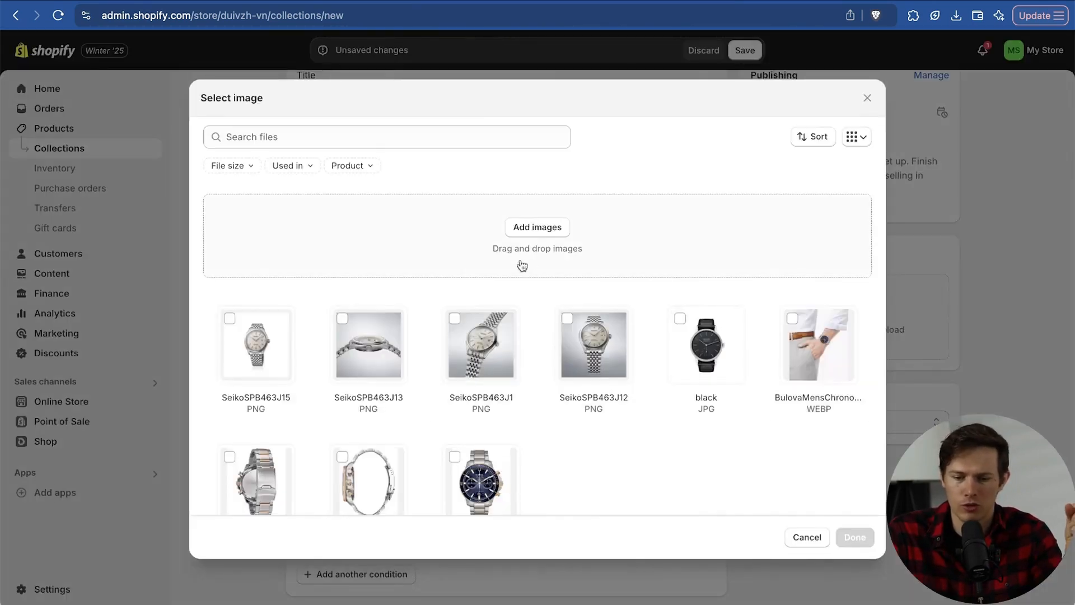
click(531, 230)
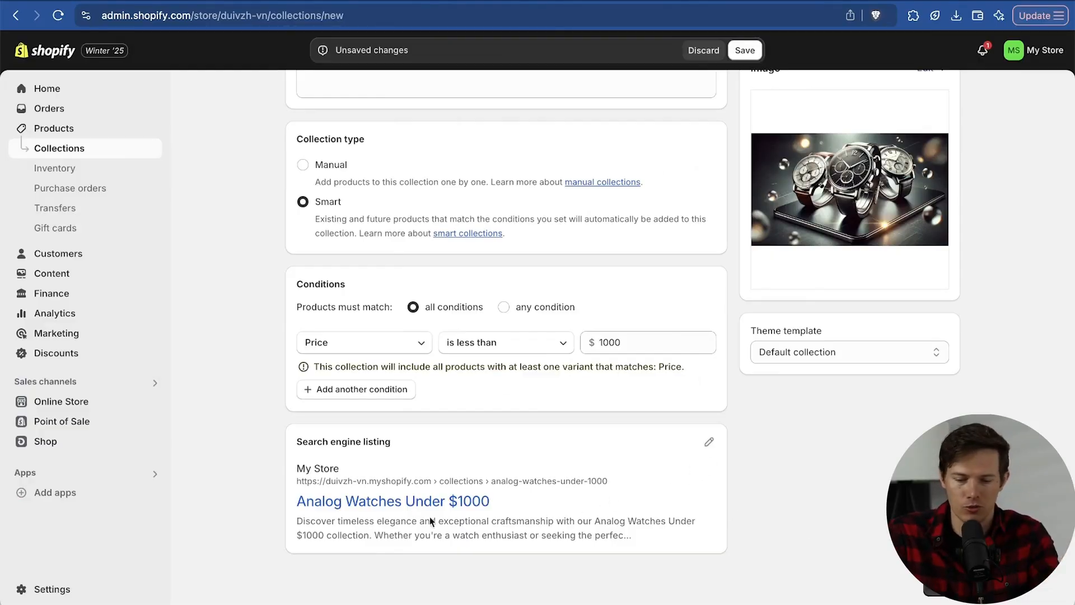
click(942, 589)
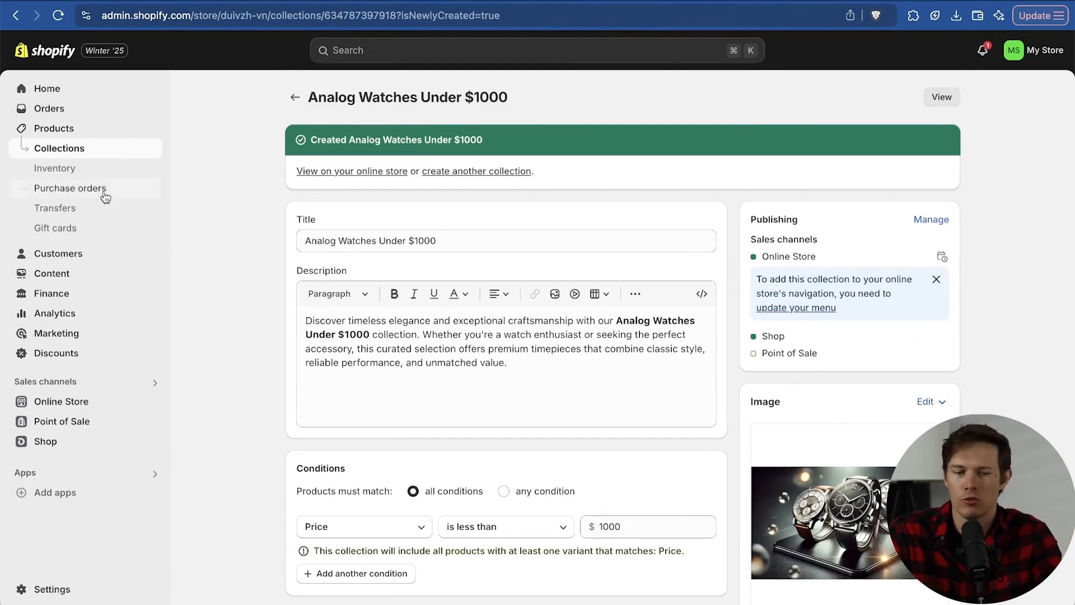
Create a gift card product titled "Santrel Watch Shop Gift Card" with a description about giving the gift of time.
click(55, 227)
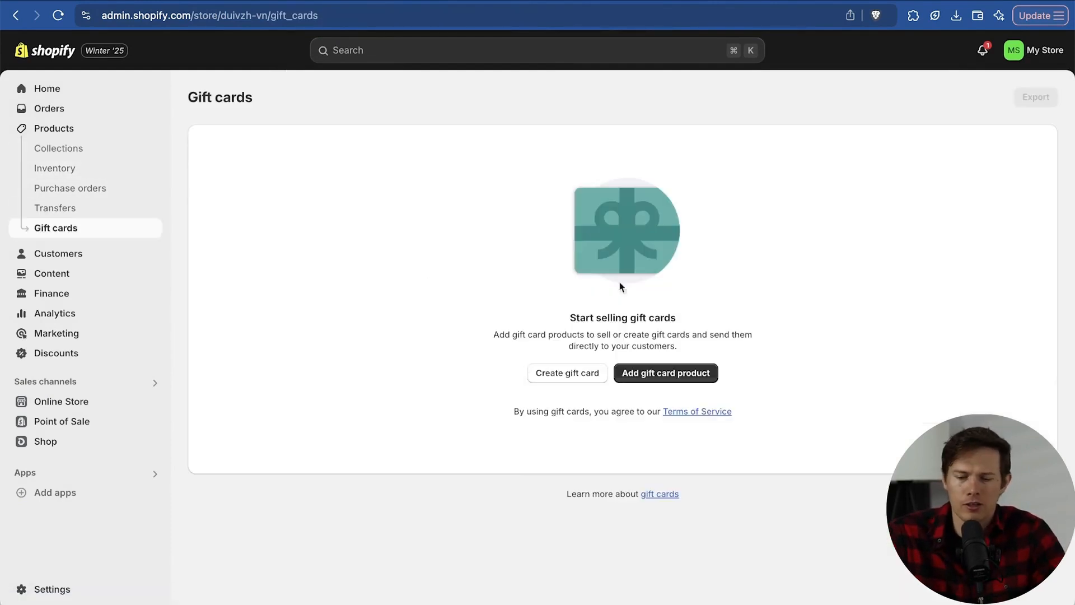
click(661, 375)
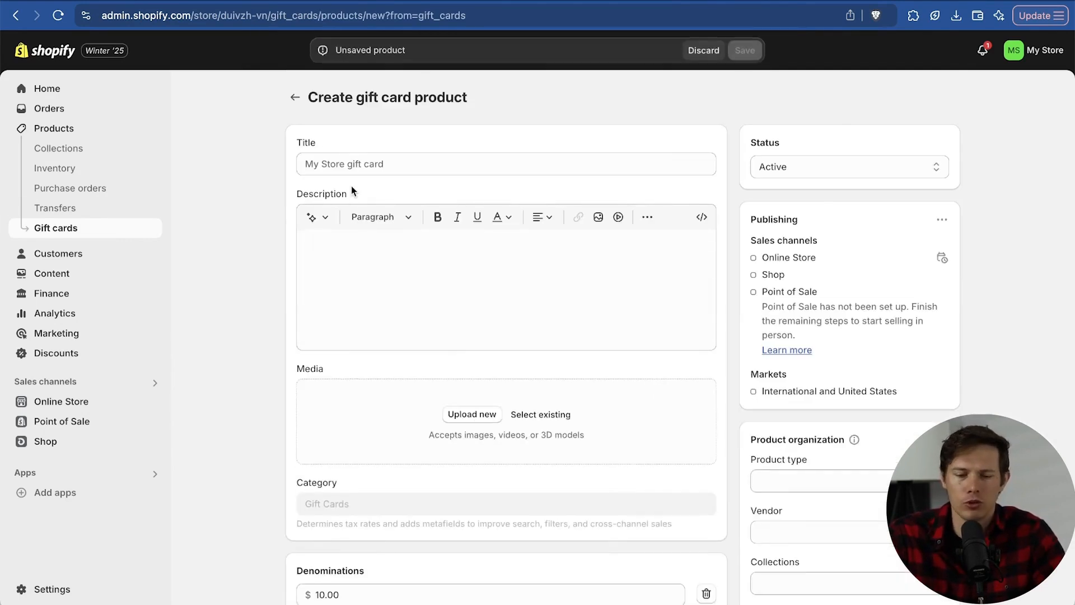
click(395, 169)
text(San)
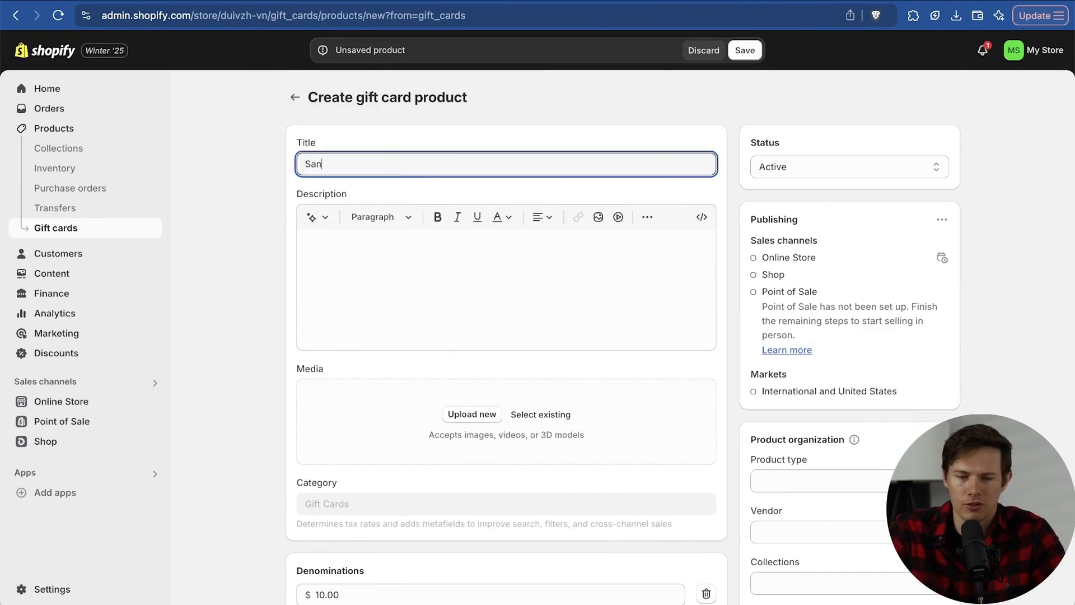
text(trel Watch Shop Gift Card)
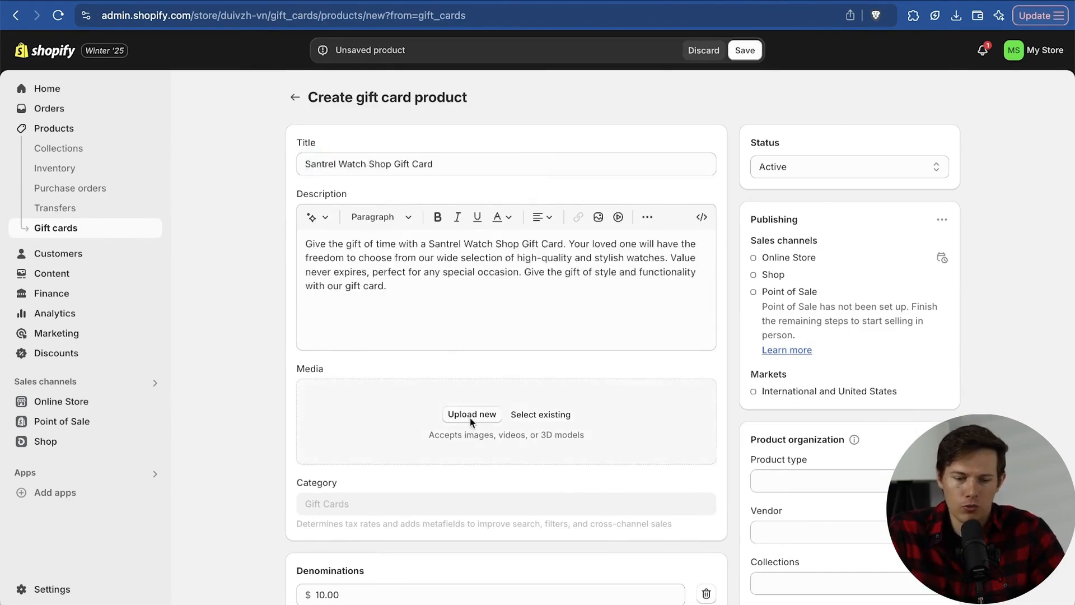
Give the gift card product a red gift card image and denominations starting at $100, save it and return to the product list.
click(469, 418)
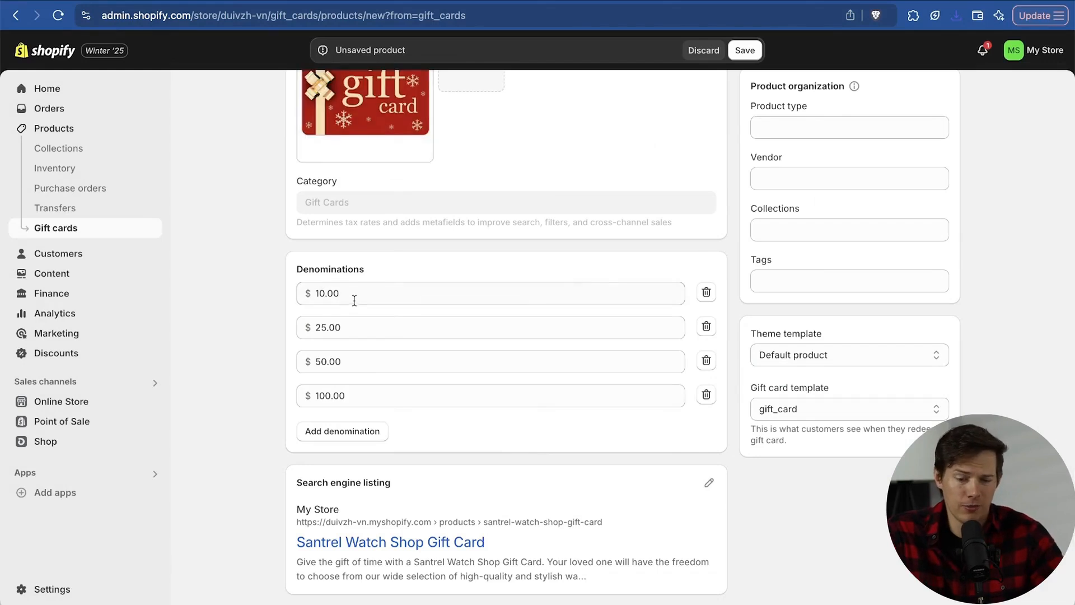
double_click(351, 294)
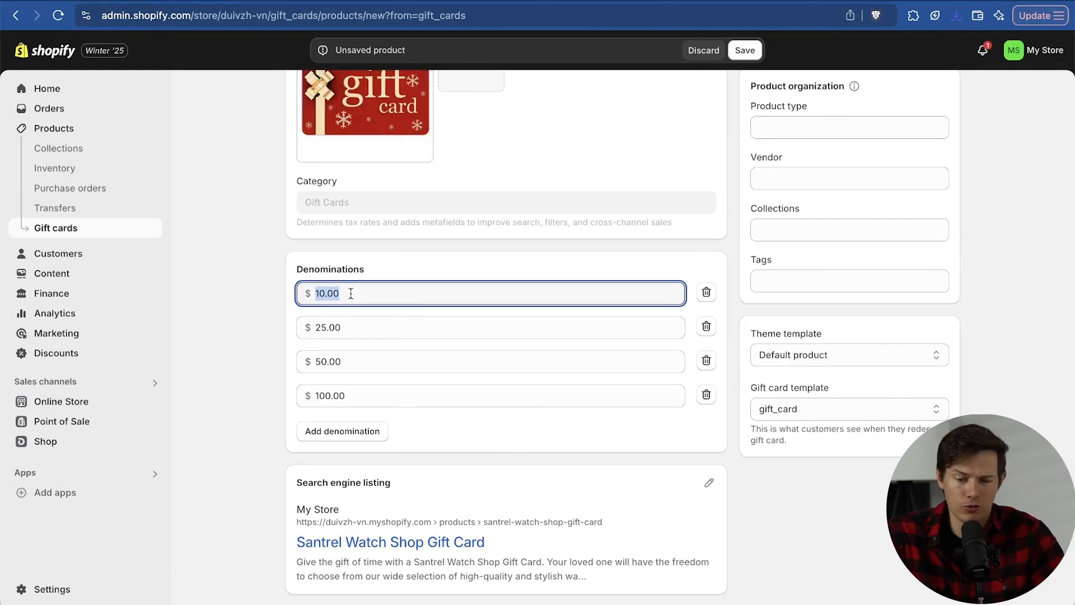
key(Left)
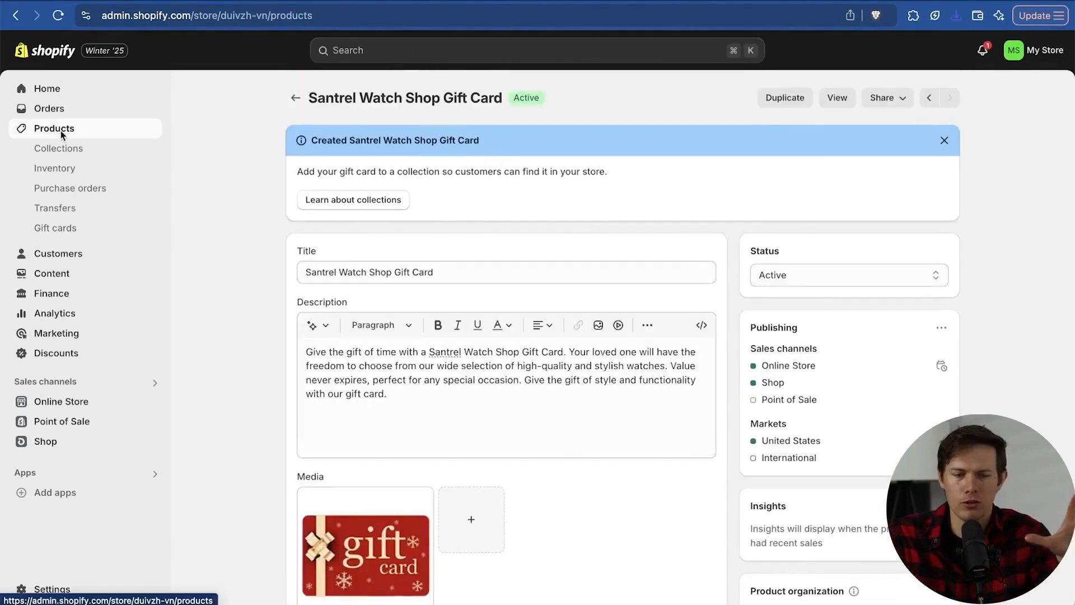
click(61, 130)
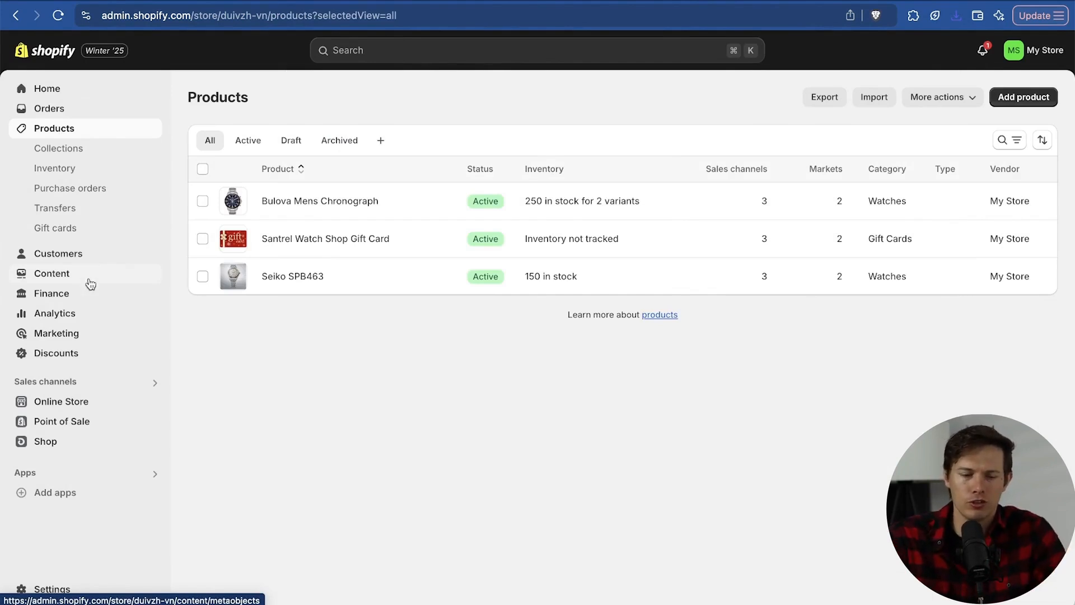
Open the Refresh theme for customizing and look through the home page preview from the header down to the footer.
click(88, 401)
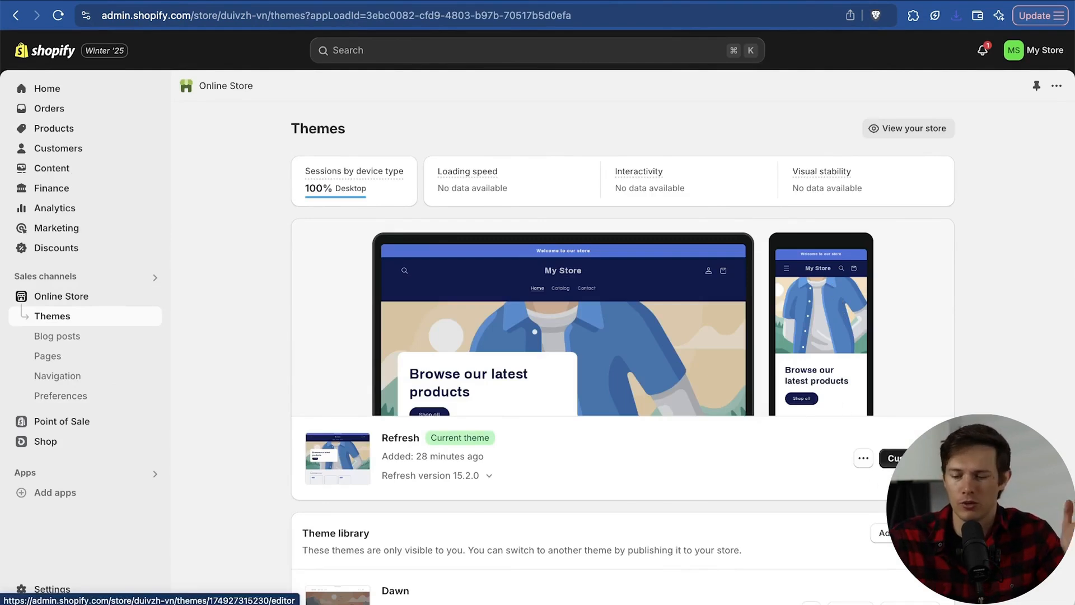
click(896, 459)
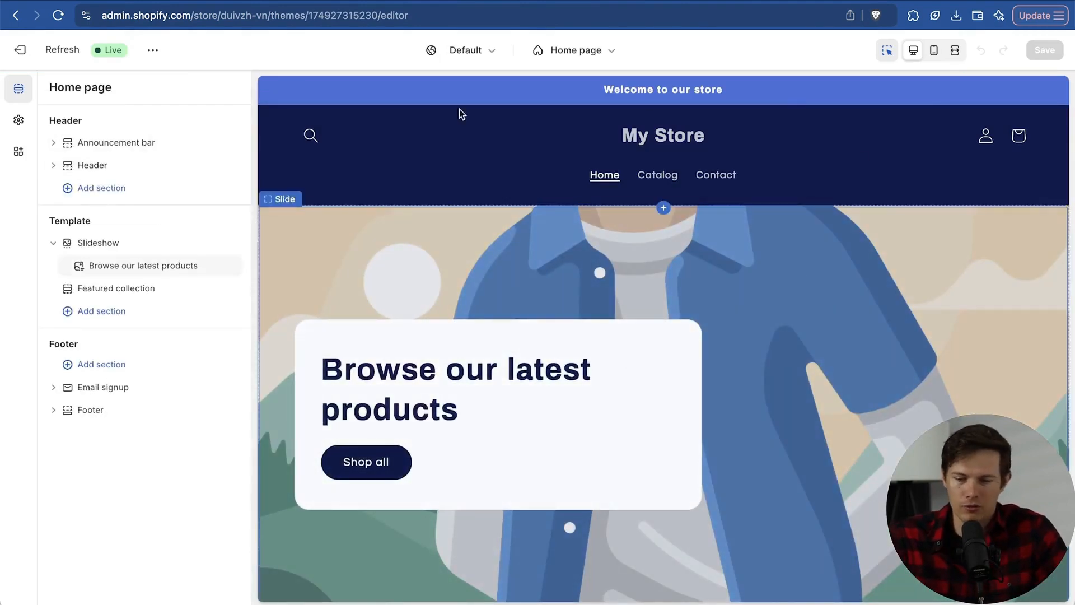
scroll(729, 379, down, 5)
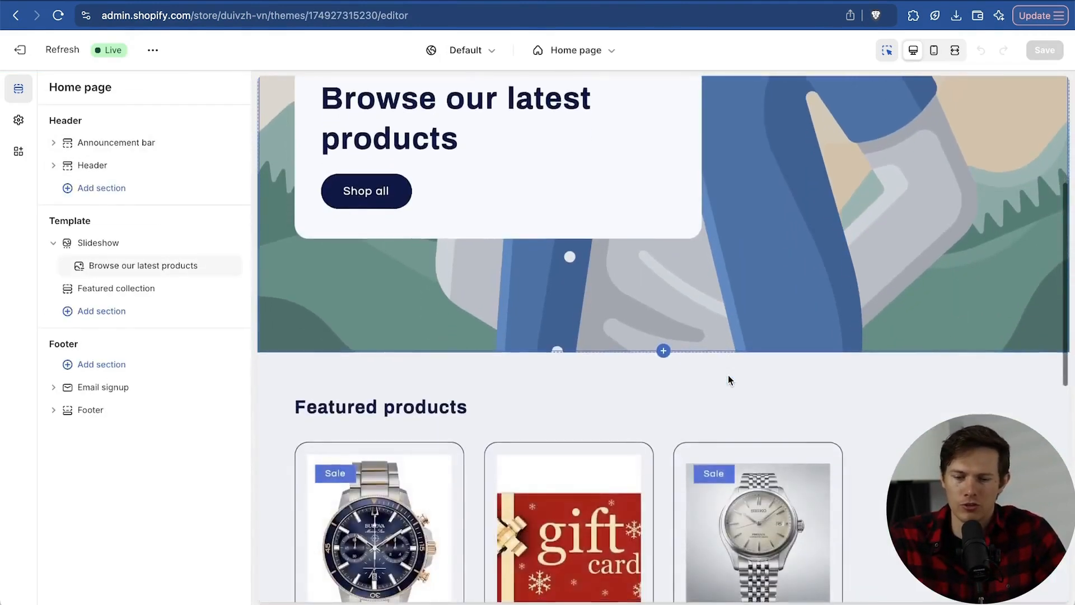
scroll(728, 378, up, 5)
scroll(707, 372, up, 1)
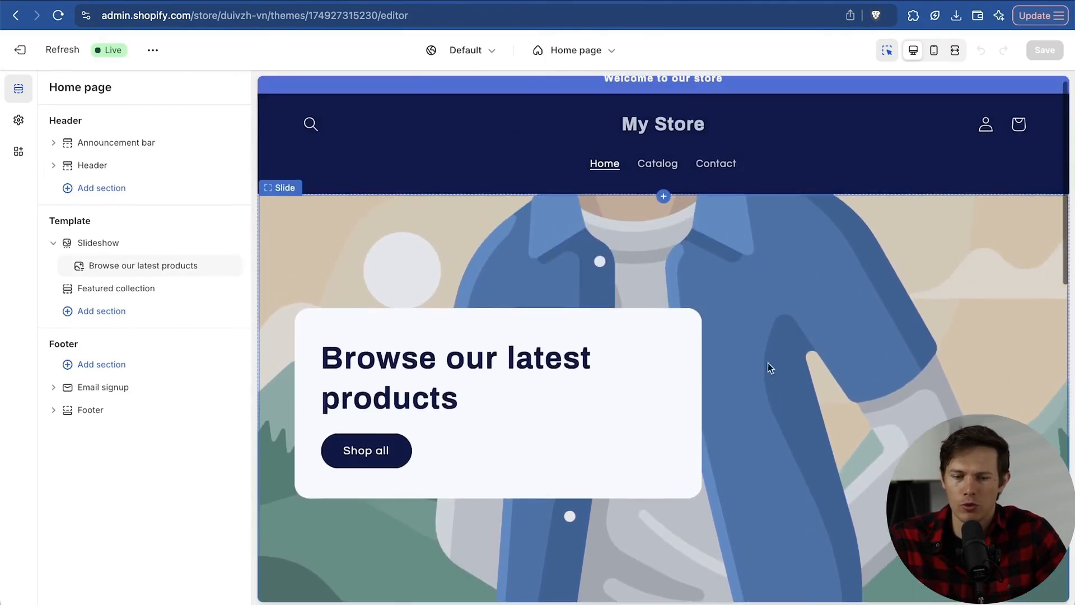
scroll(828, 357, up, 1)
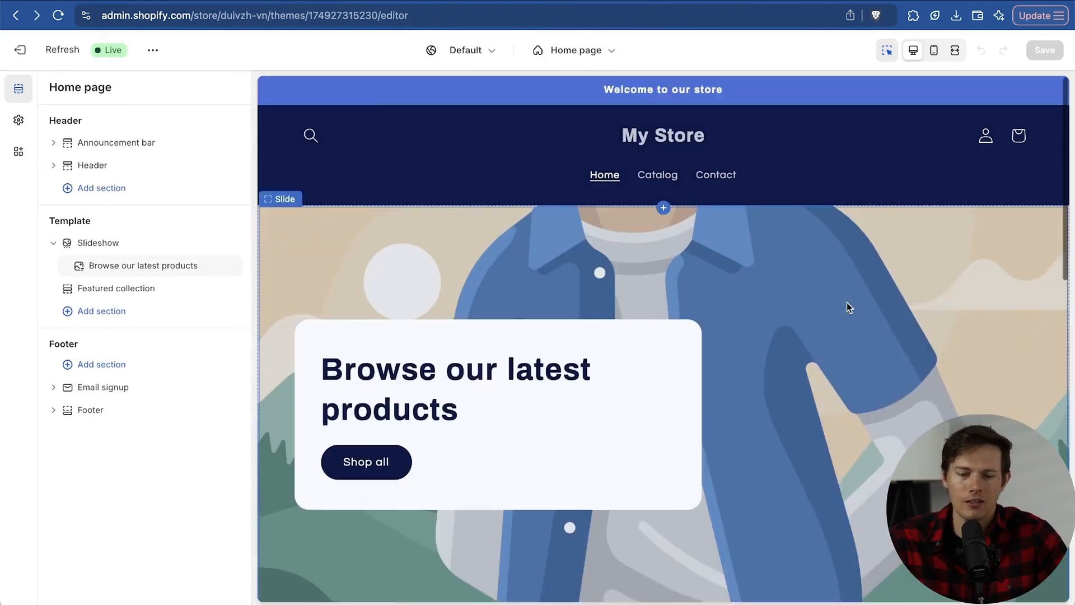
mouse_move(53, 228)
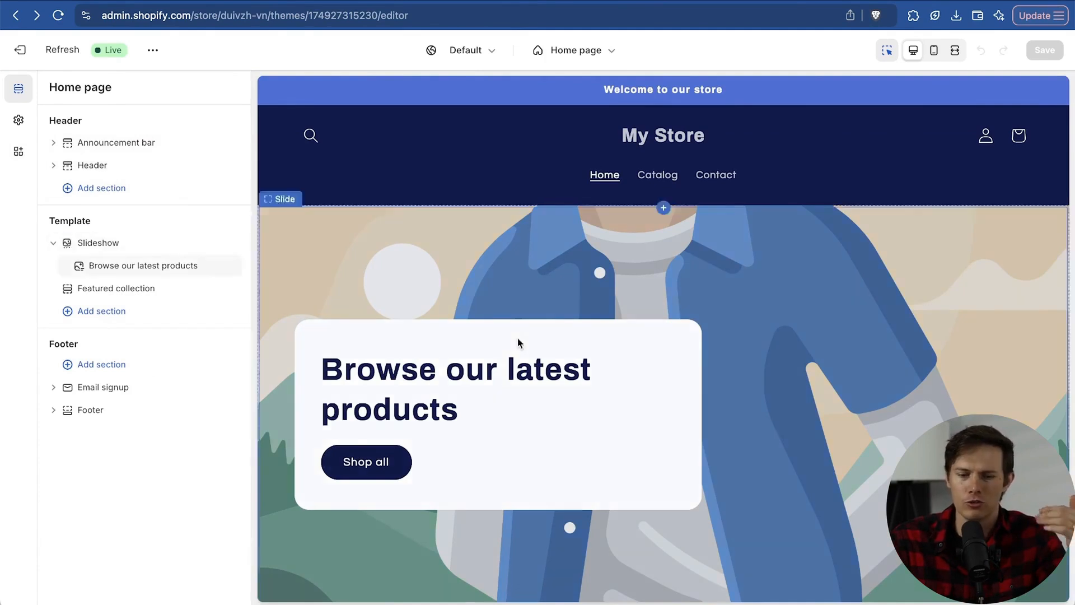
scroll(517, 338, down, 8)
scroll(517, 337, down, 7)
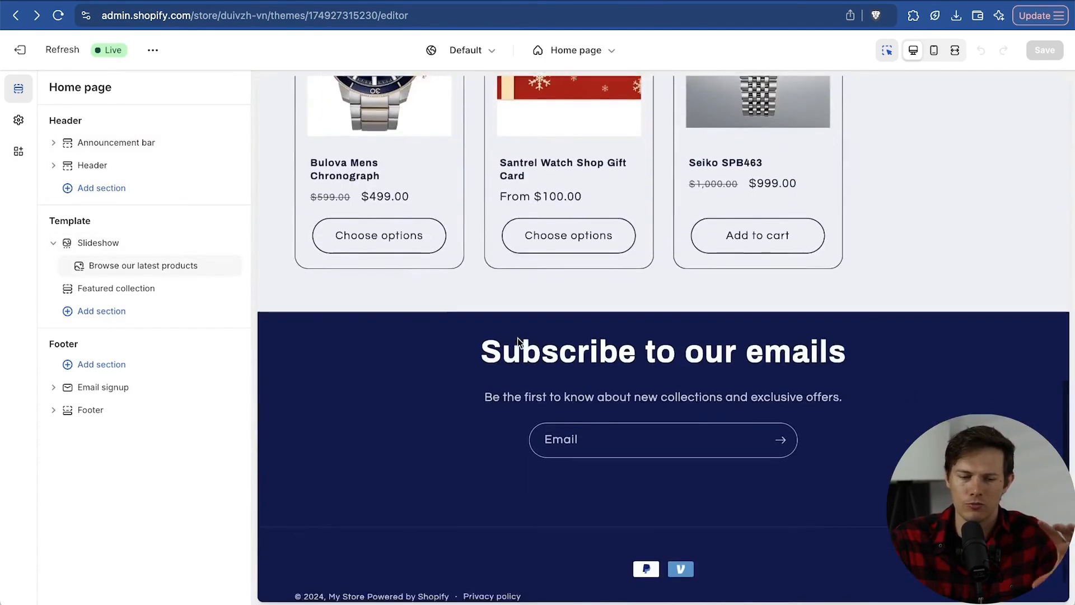
Add a Featured product section to the home page template, showing the Bulova Mens Chronograph in color scheme Scheme 2.
click(55, 245)
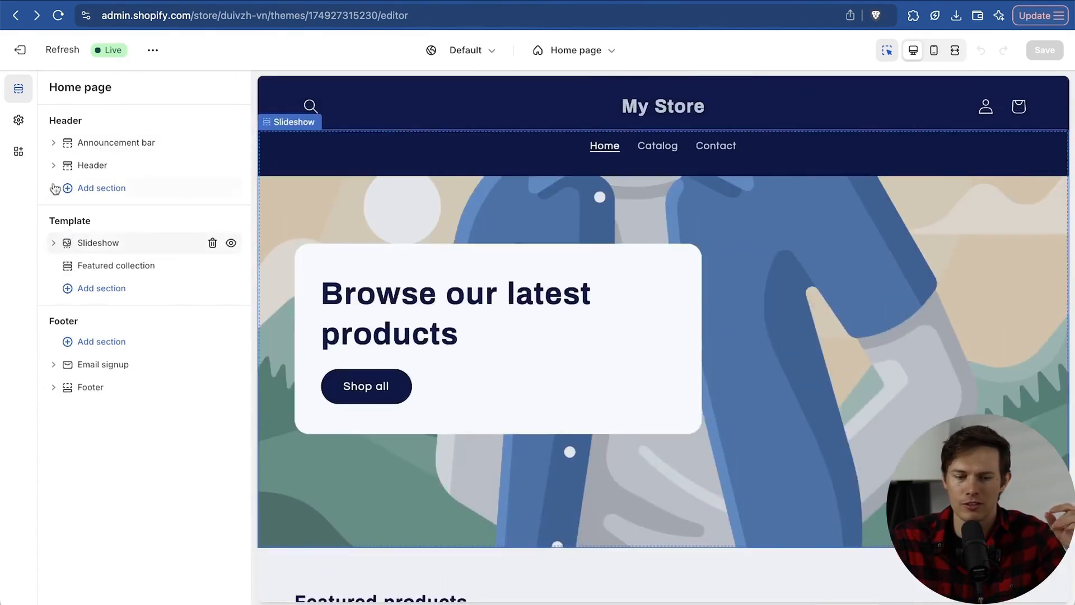
click(69, 289)
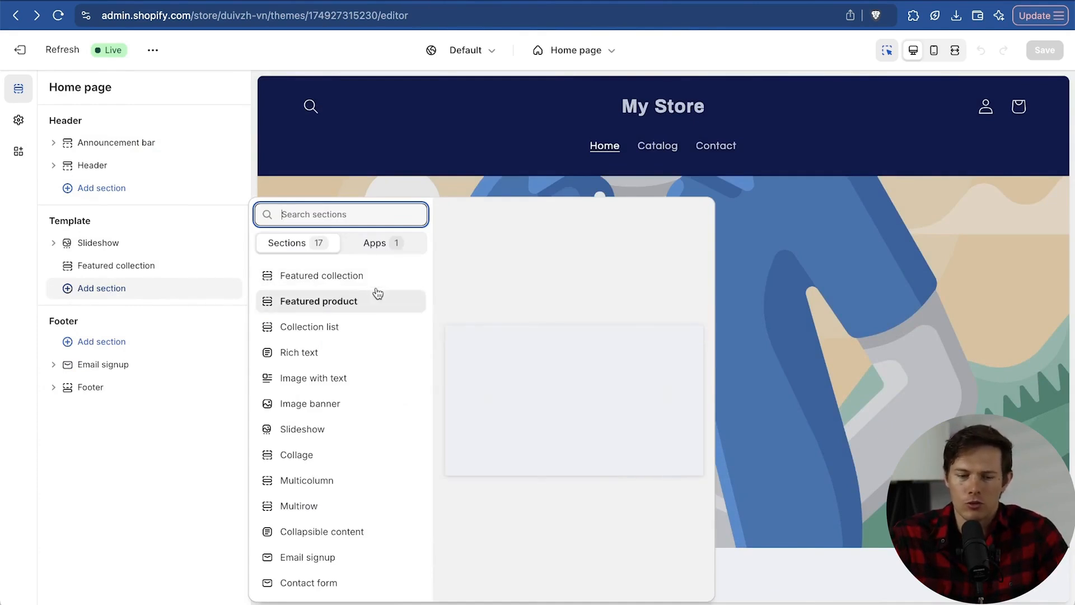
click(350, 302)
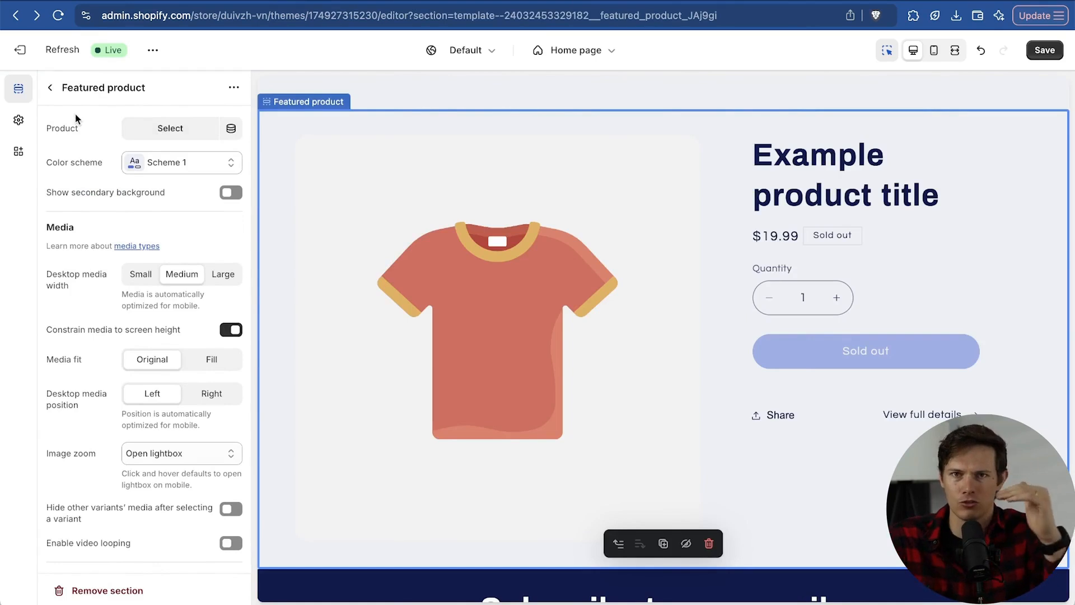
click(146, 128)
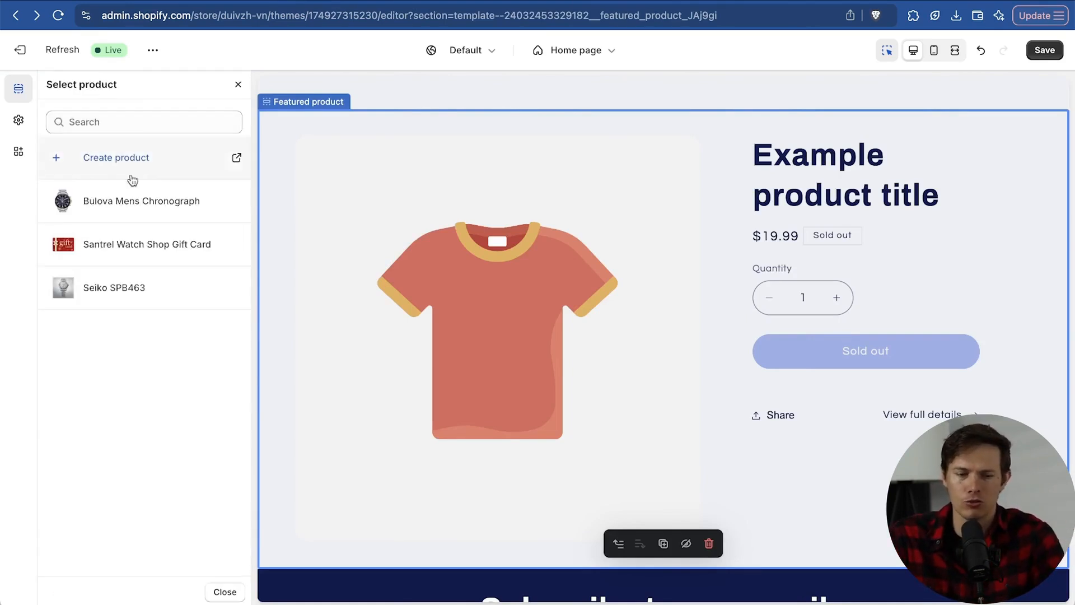
click(103, 205)
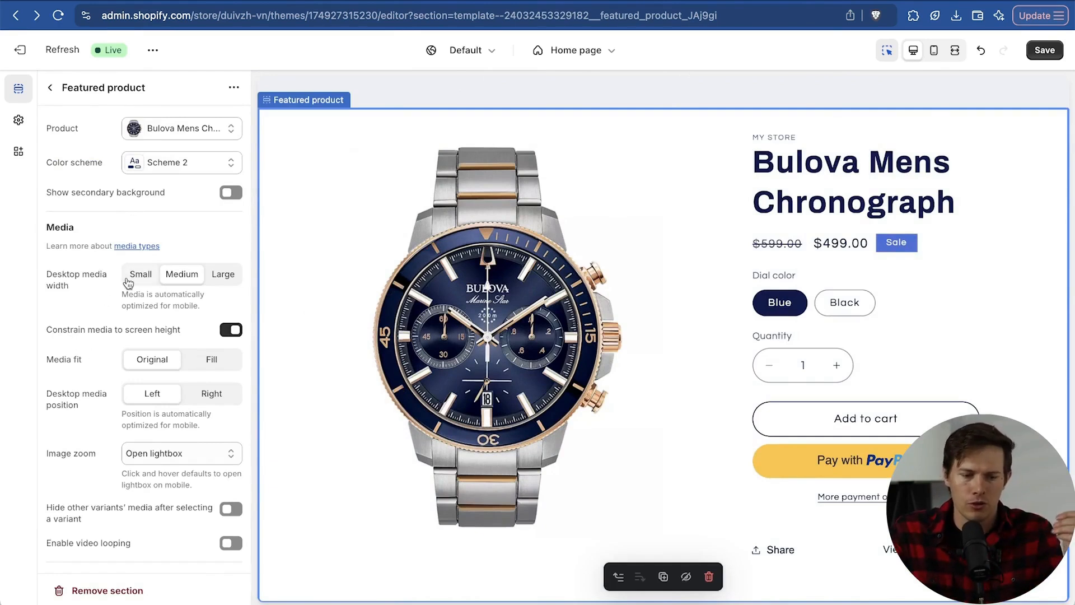
Try the Fill media fit on the featured product's image, restore the Original fit and return to the section list.
click(191, 364)
click(143, 364)
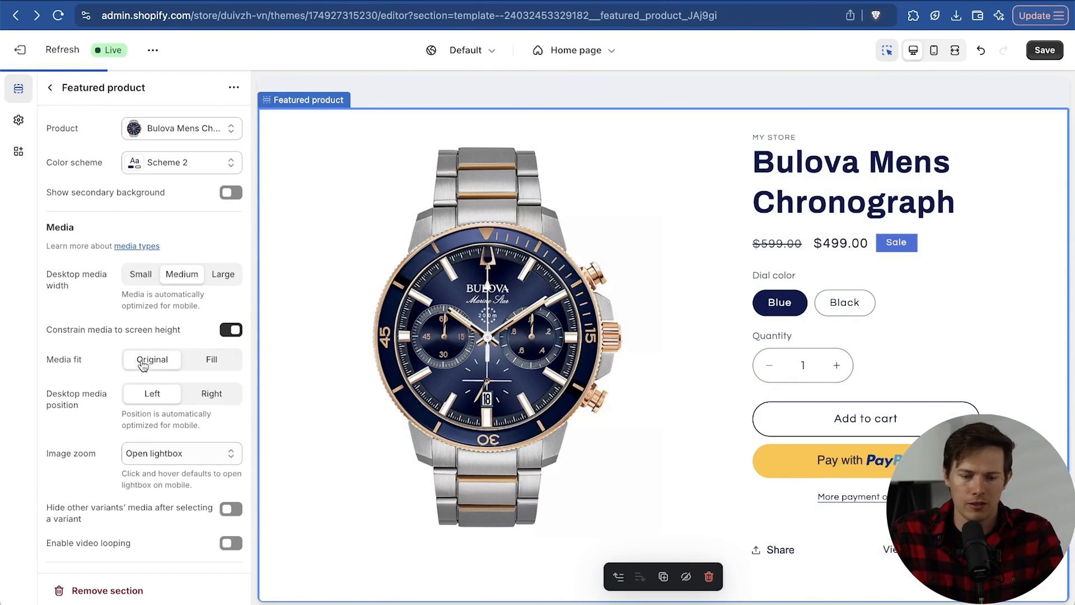
click(50, 87)
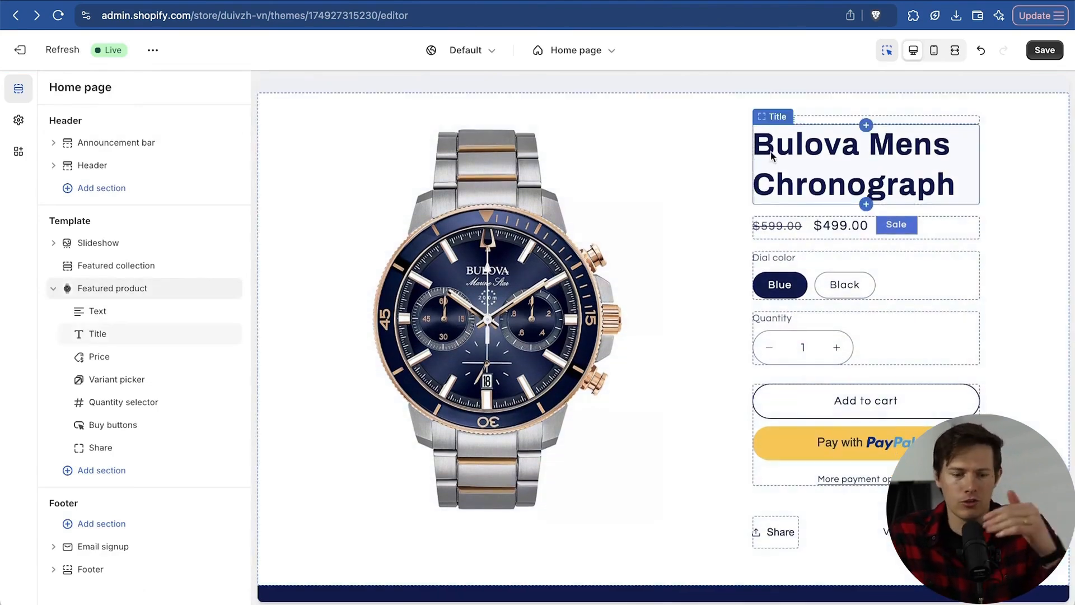
Replace the Vendor field in the Featured product's text block with "Santrel Watch Shop" and return to the section list.
click(52, 290)
click(52, 292)
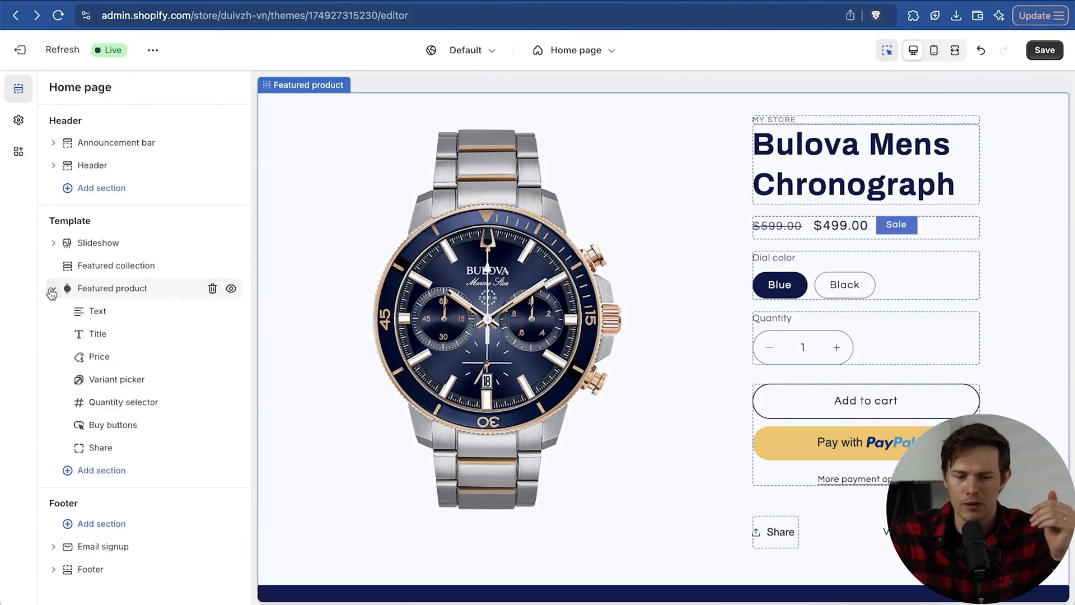
click(109, 312)
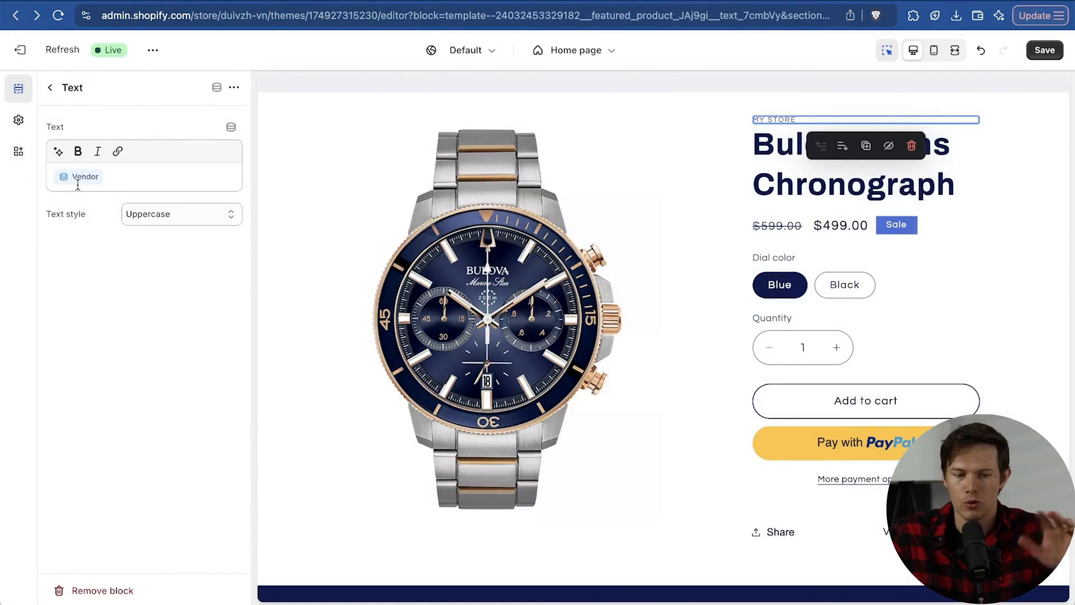
click(120, 177)
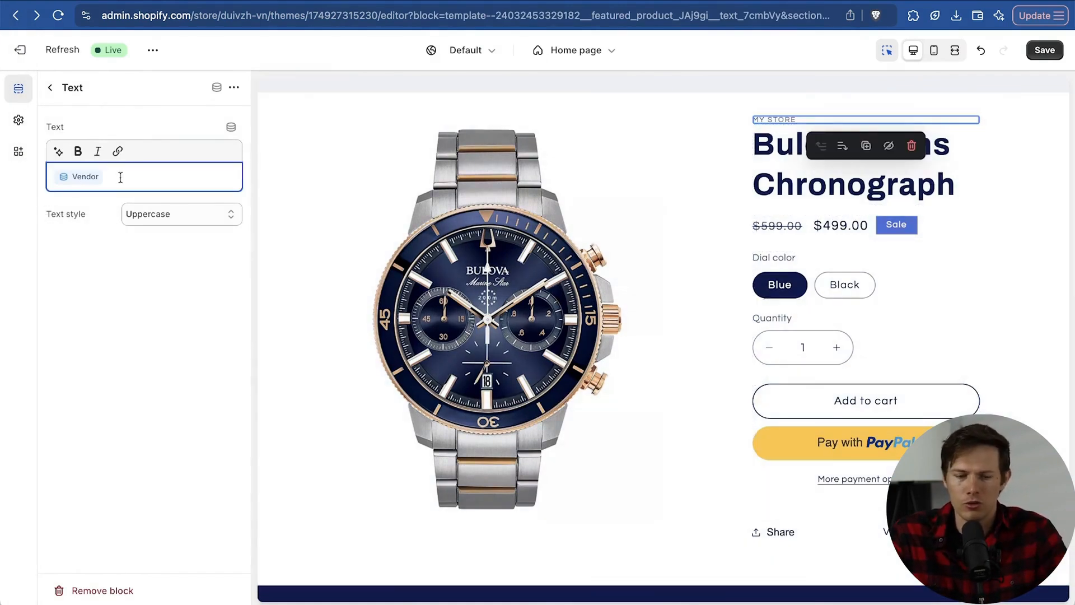
click(87, 176)
click(124, 180)
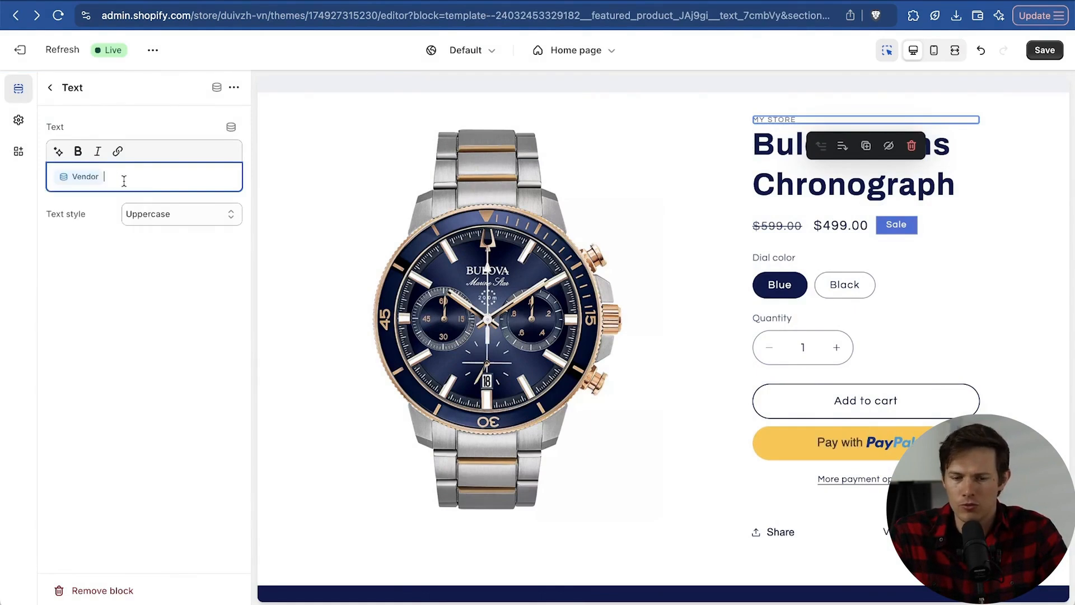
key(BackSpace)
text(San)
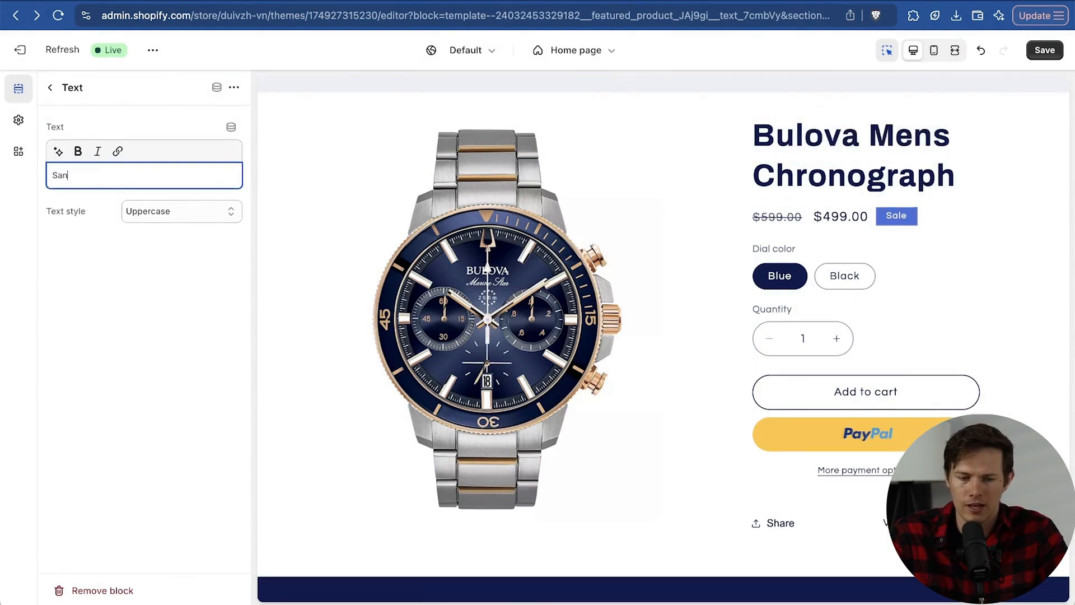
text(trel Watch Shop)
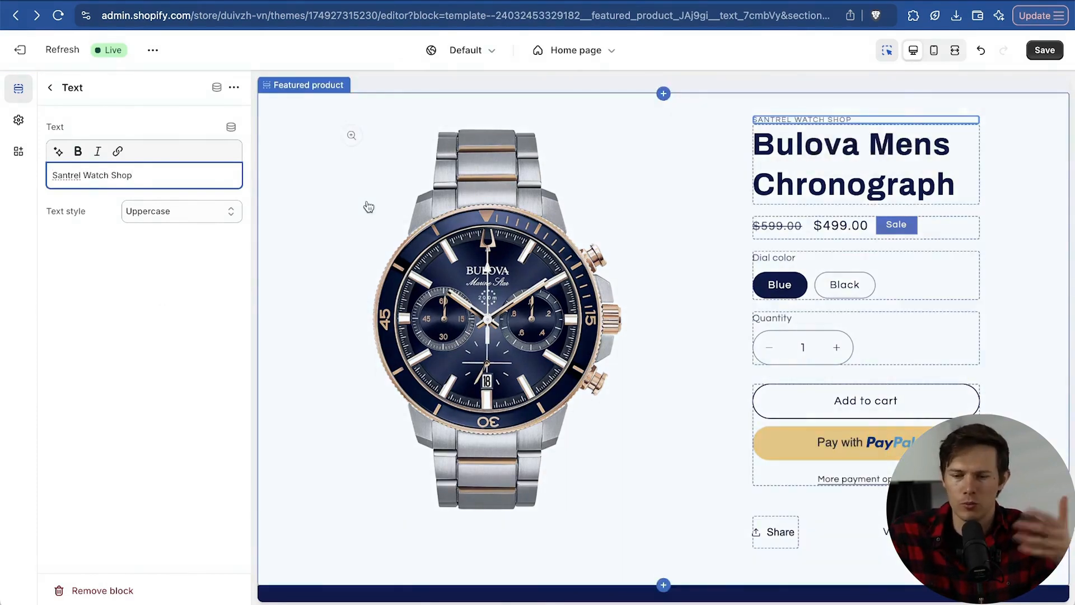
click(52, 89)
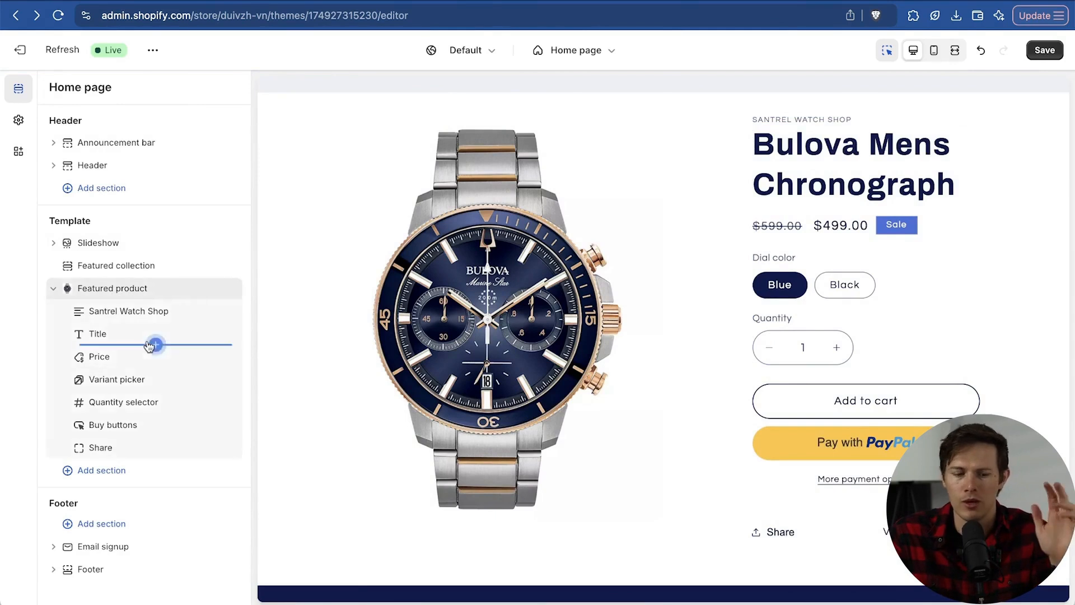
Look at the block types that can be added below the title in the Featured product section.
click(156, 344)
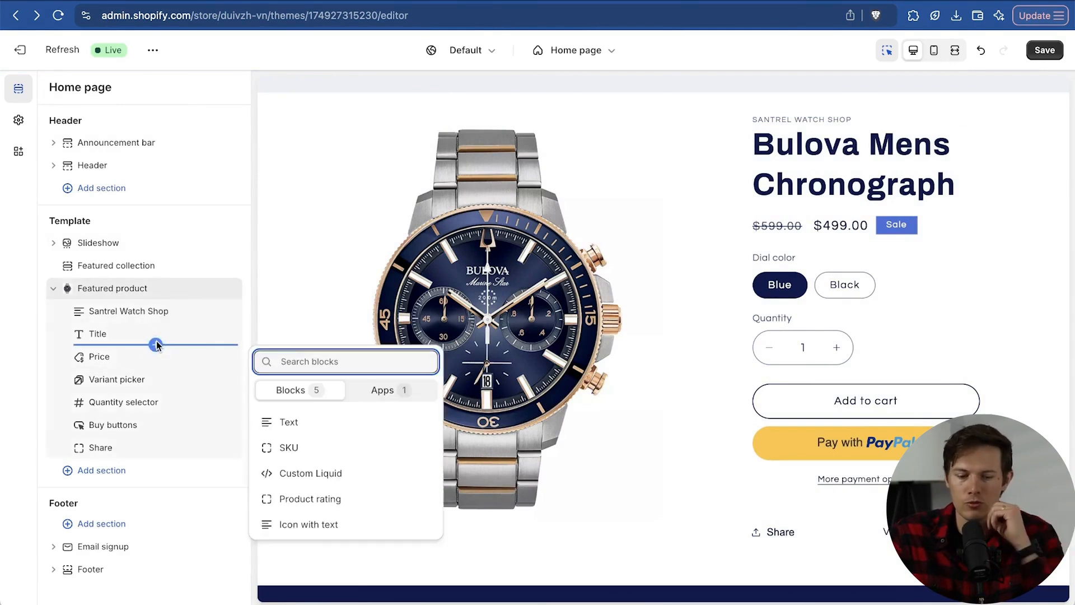
click(340, 448)
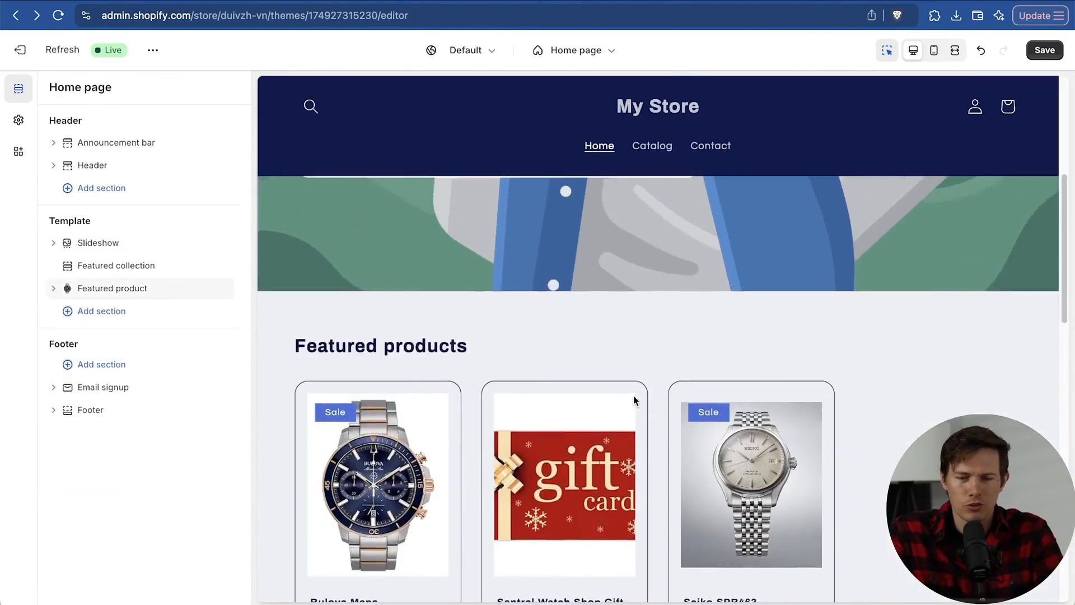
Move the Featured collection section below the Featured product section in the home page template.
scroll(634, 400, up, 1)
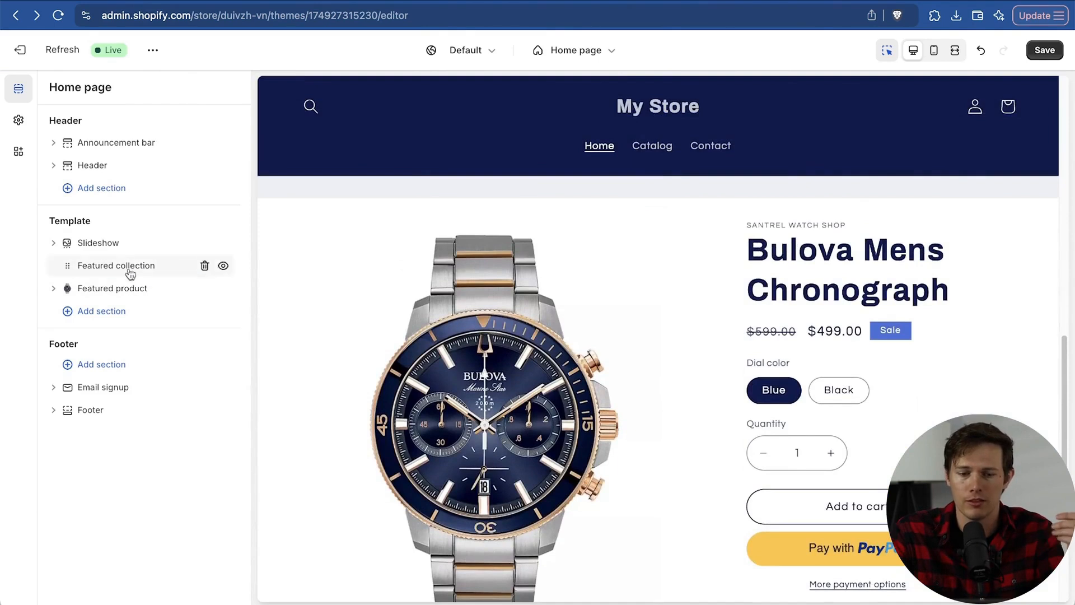
drag(103, 268, 101, 302)
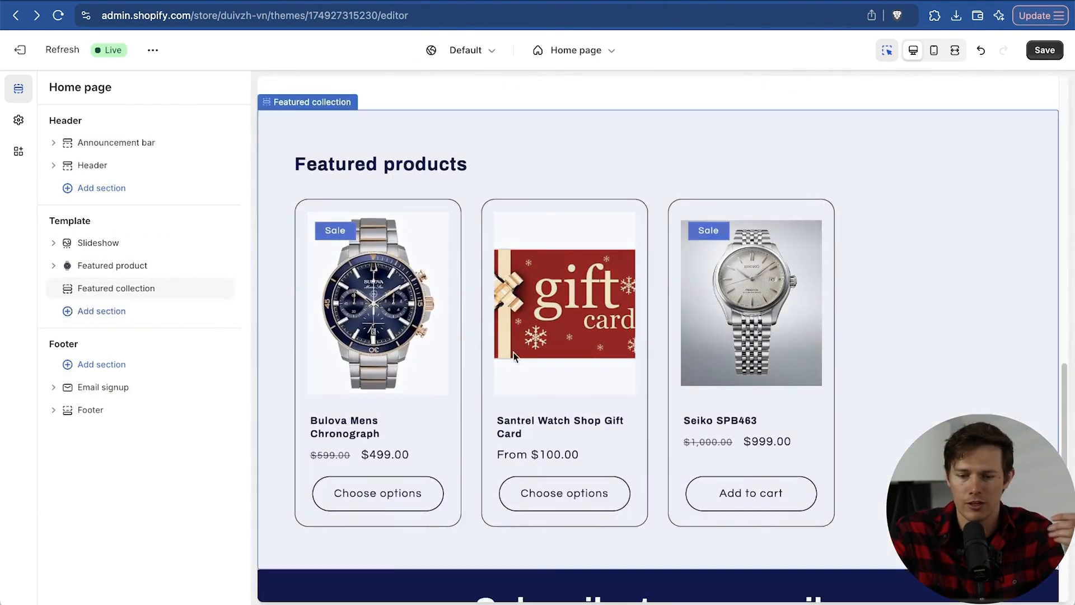
scroll(510, 342, up, 15)
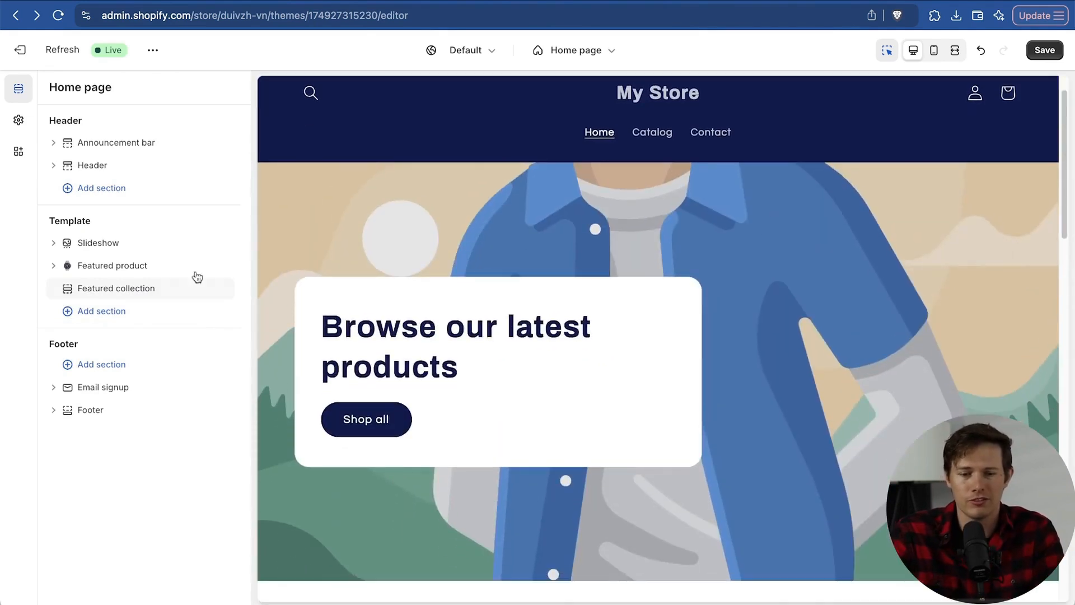
Review the Slideshow section's slide and settings, and remove the whole section from the home page template.
click(54, 244)
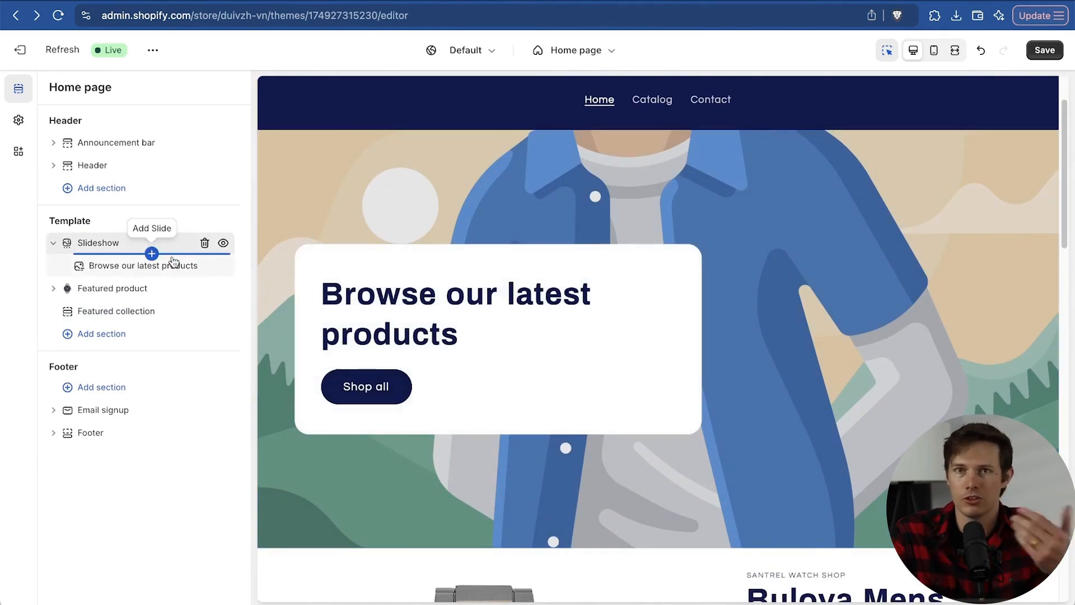
scroll(626, 265, down, 7)
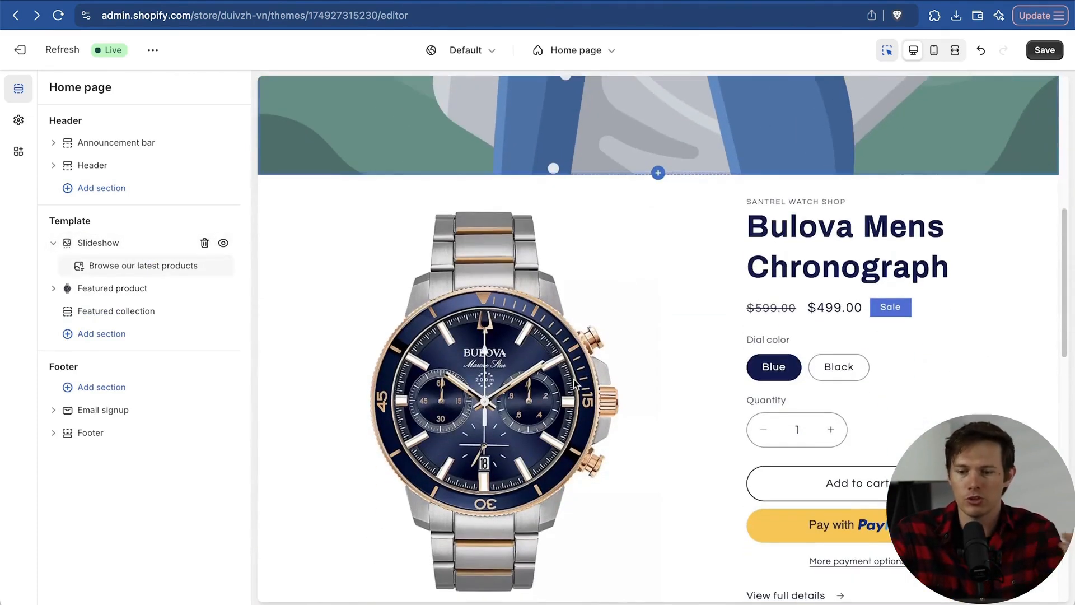
scroll(573, 379, up, 7)
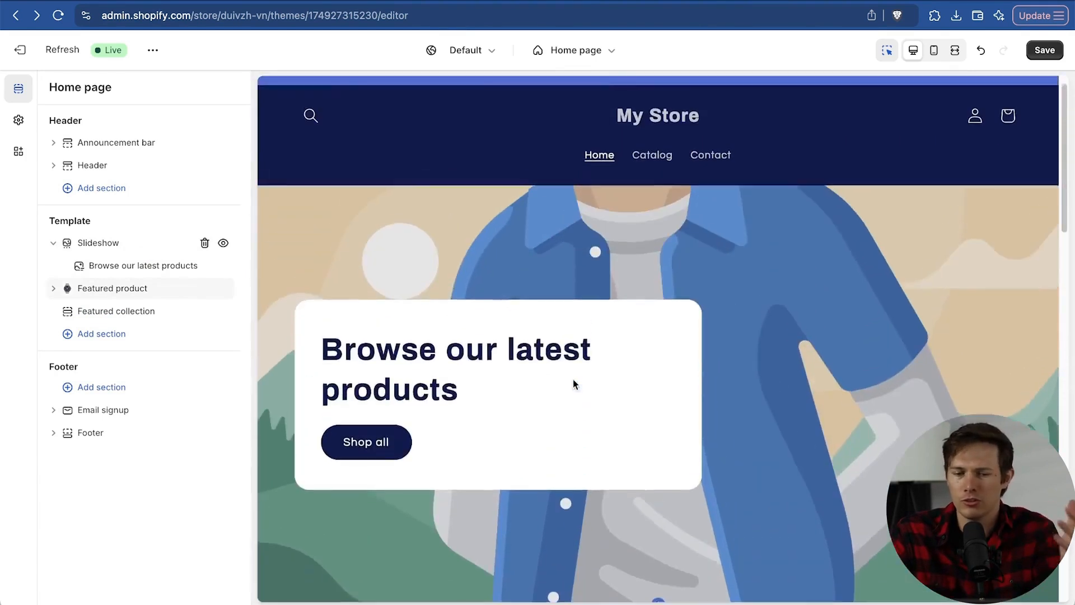
click(53, 243)
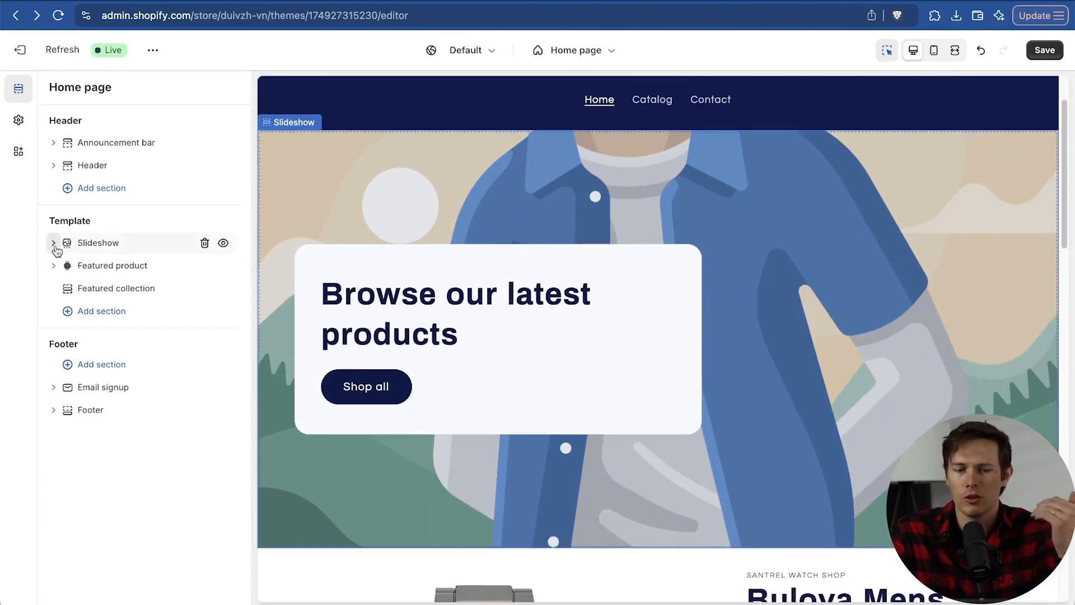
click(99, 243)
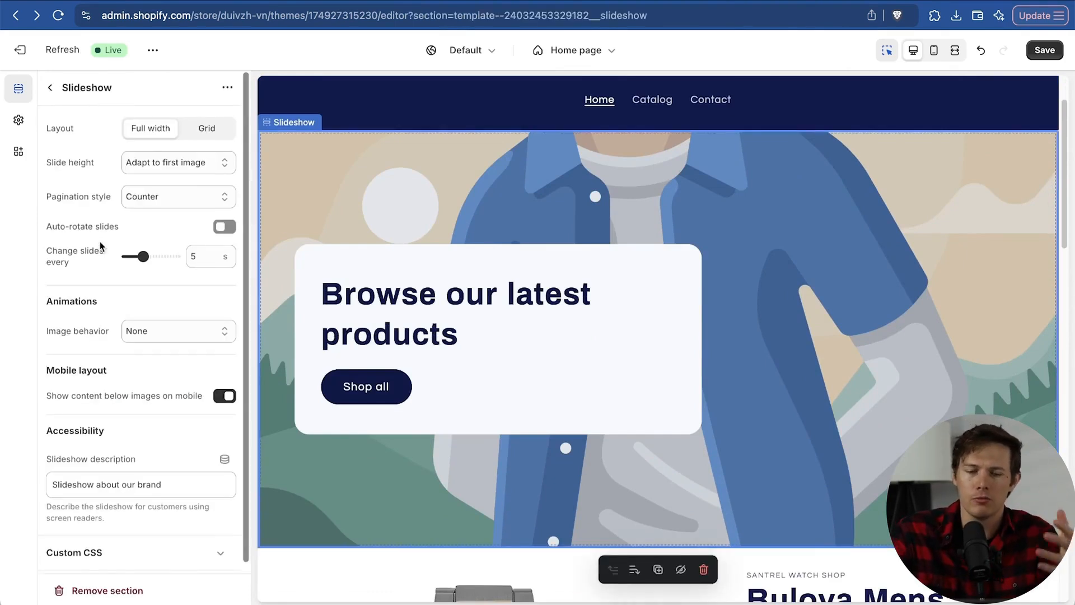
click(50, 88)
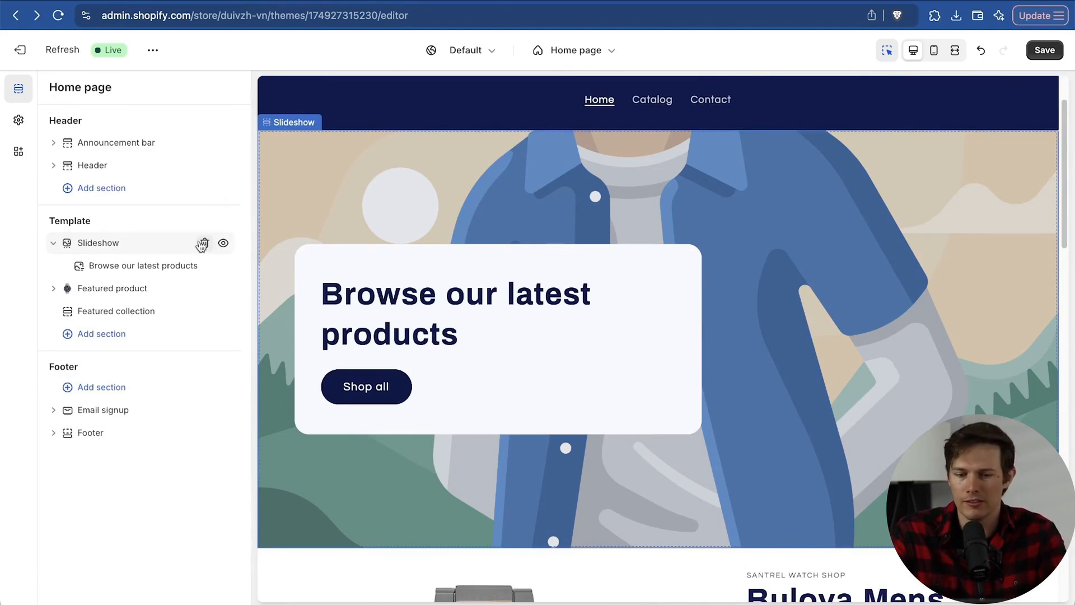
click(202, 245)
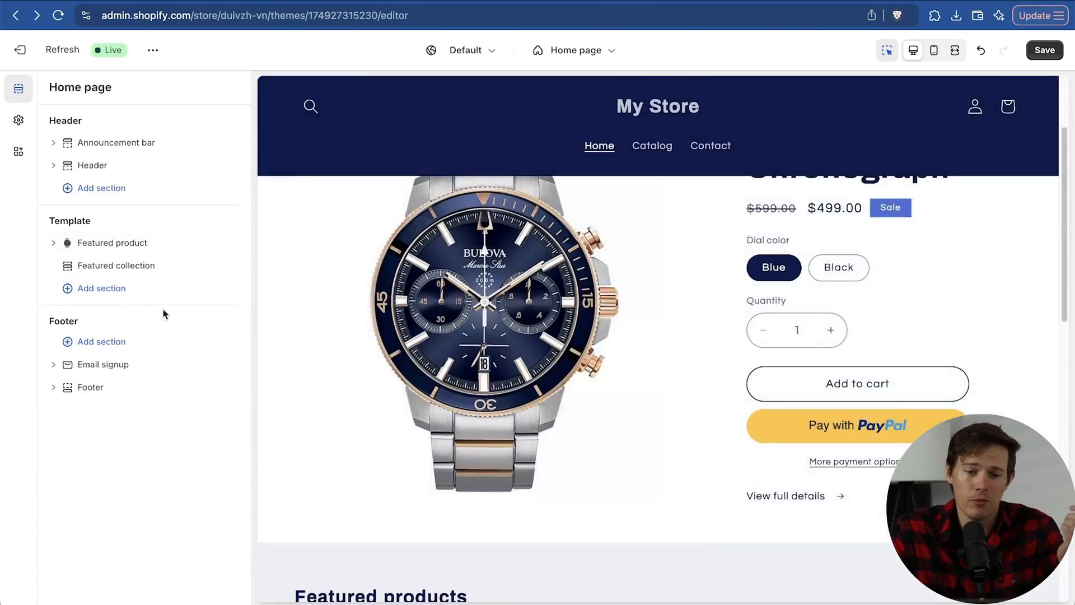
Add an Image banner section to the home page template and use Banner-2.webp as its first image.
click(101, 288)
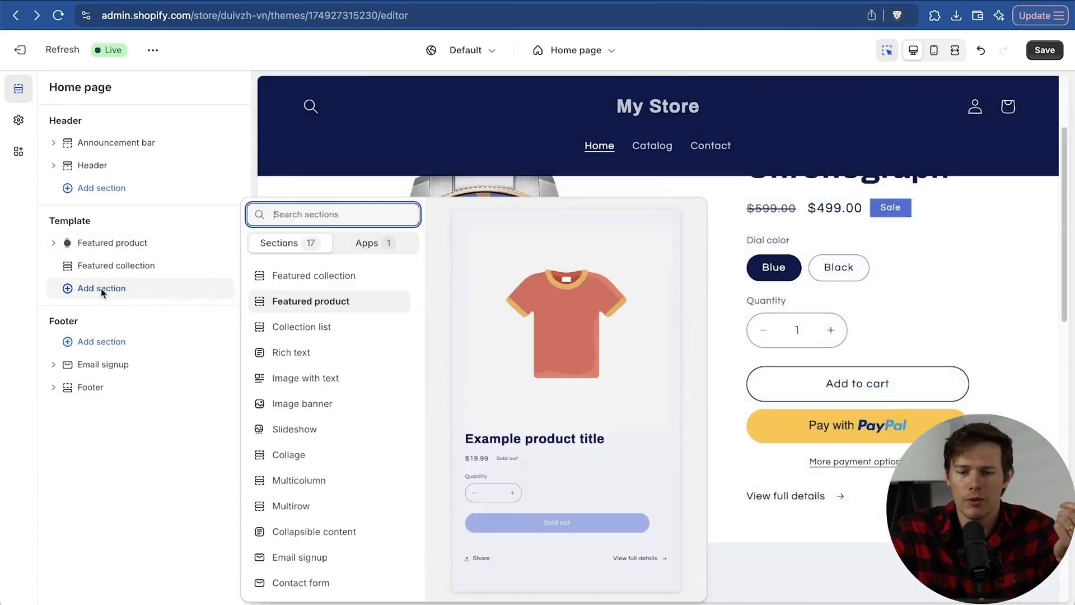
scroll(372, 321, down, 2)
scroll(372, 322, down, 2)
scroll(372, 319, up, 1)
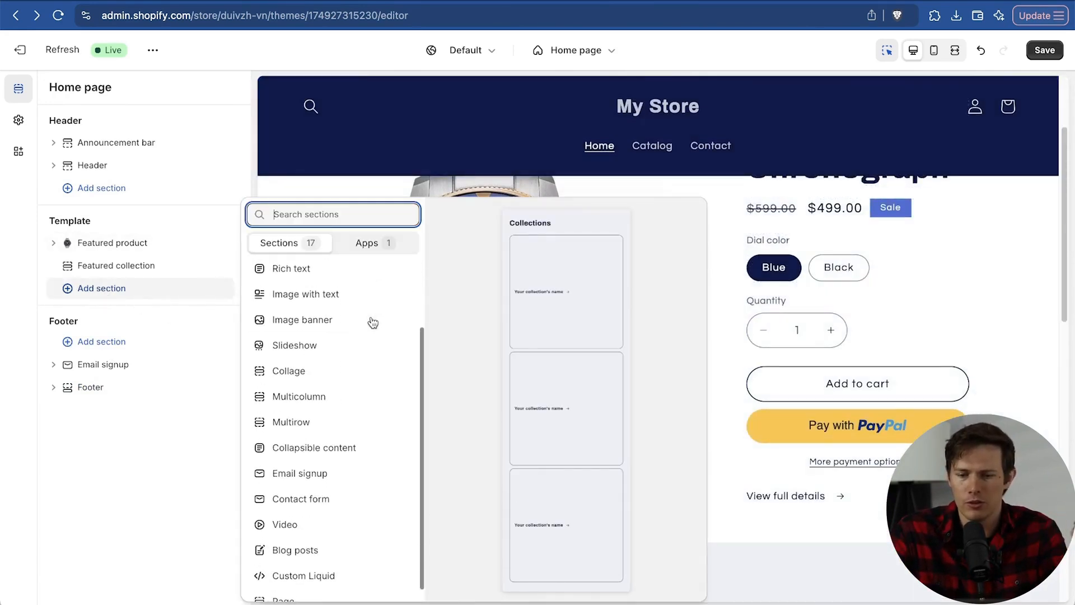
click(320, 331)
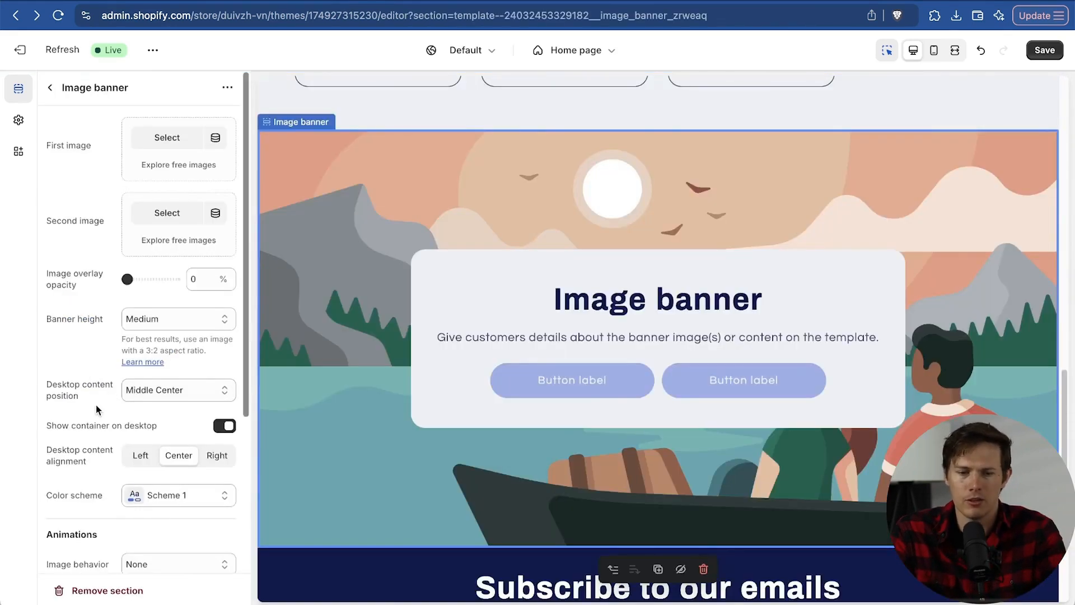
click(161, 137)
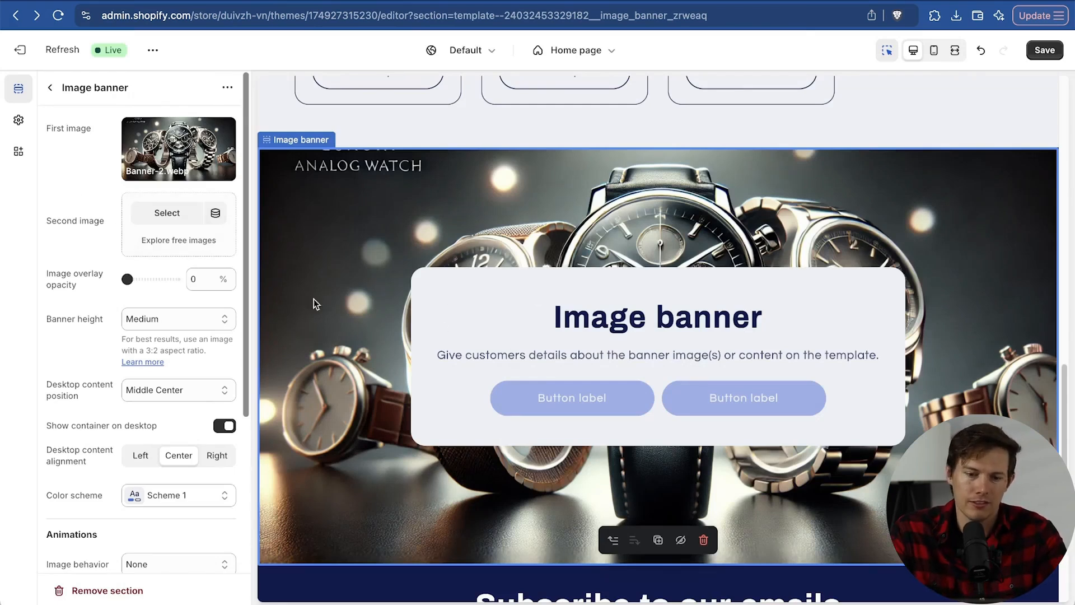
Try out the image overlay opacity of the Image banner section and leave it at 0%.
scroll(181, 281, down, 2)
mouse_move(127, 223)
mouse_down()
mouse_move(163, 223)
mouse_move(126, 223)
mouse_up()
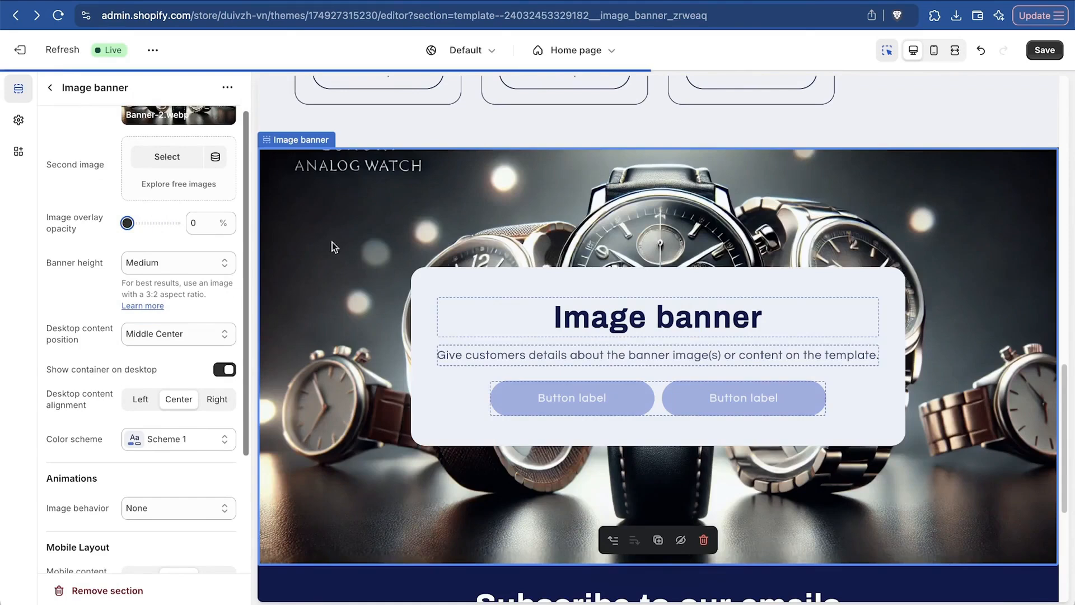
scroll(87, 340, up, 2)
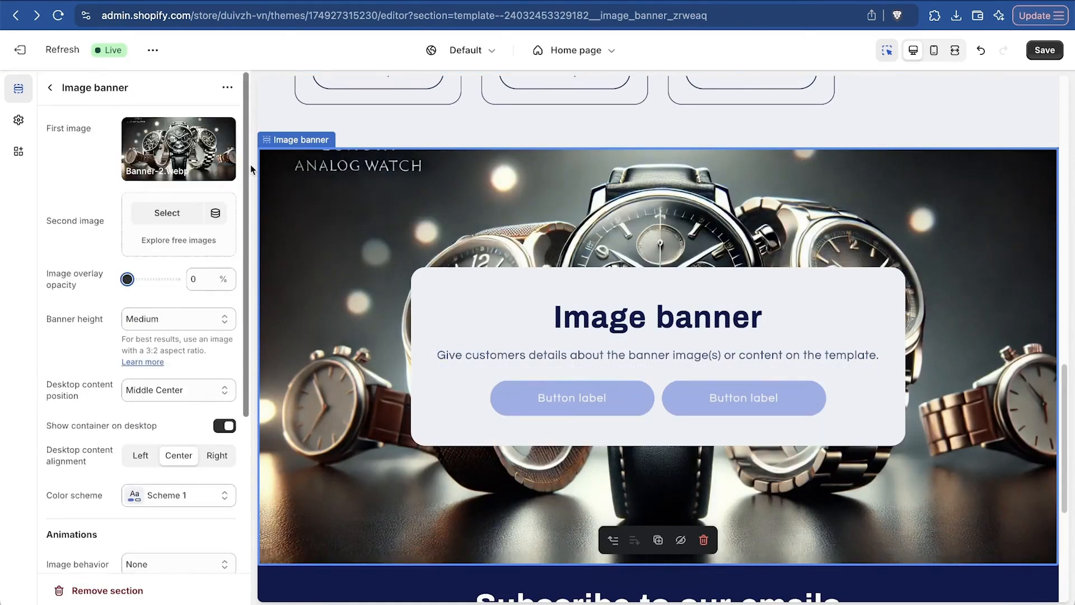
Set the image banner's heading to "Santrel Watch Shop" and its text to "Philadelphia's Premium Watch Retailer", and remove its Buttons block.
click(51, 88)
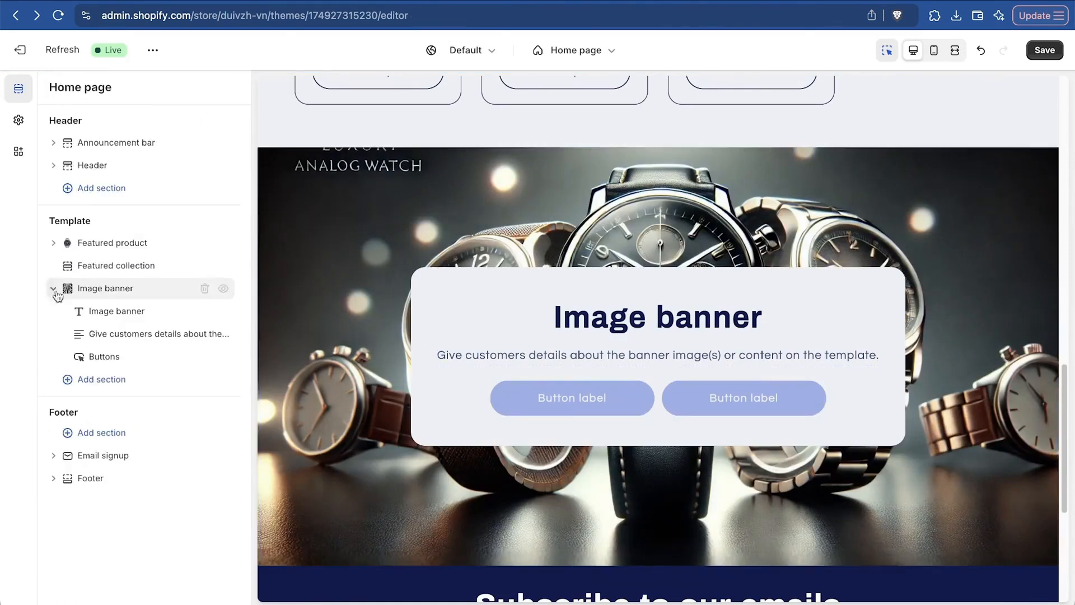
click(116, 311)
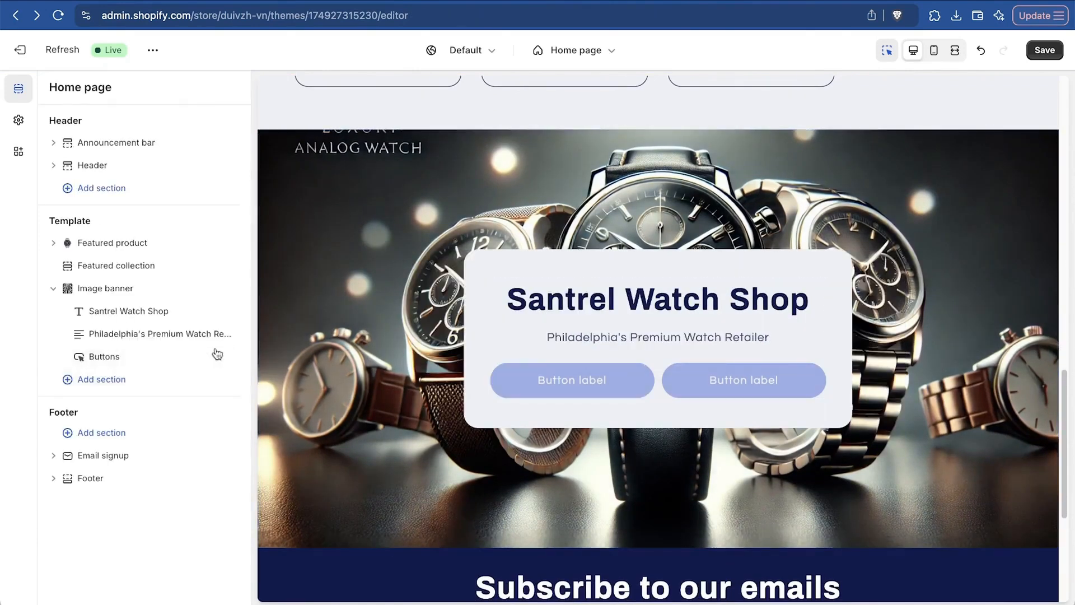
click(204, 357)
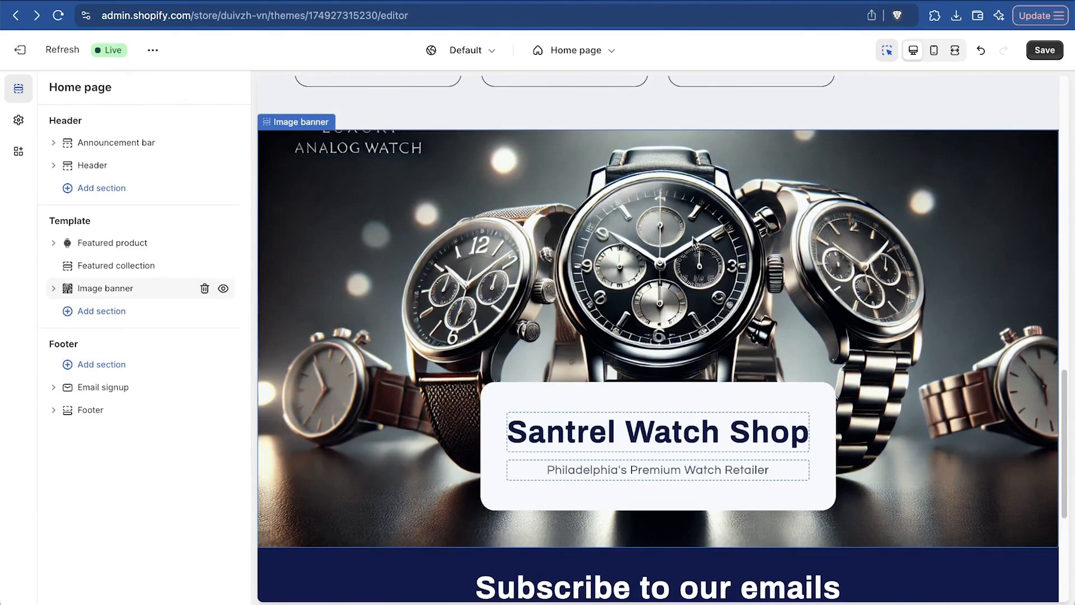
Move the Image banner section to the top of the home page template, above the Featured product section.
mouse_move(106, 297)
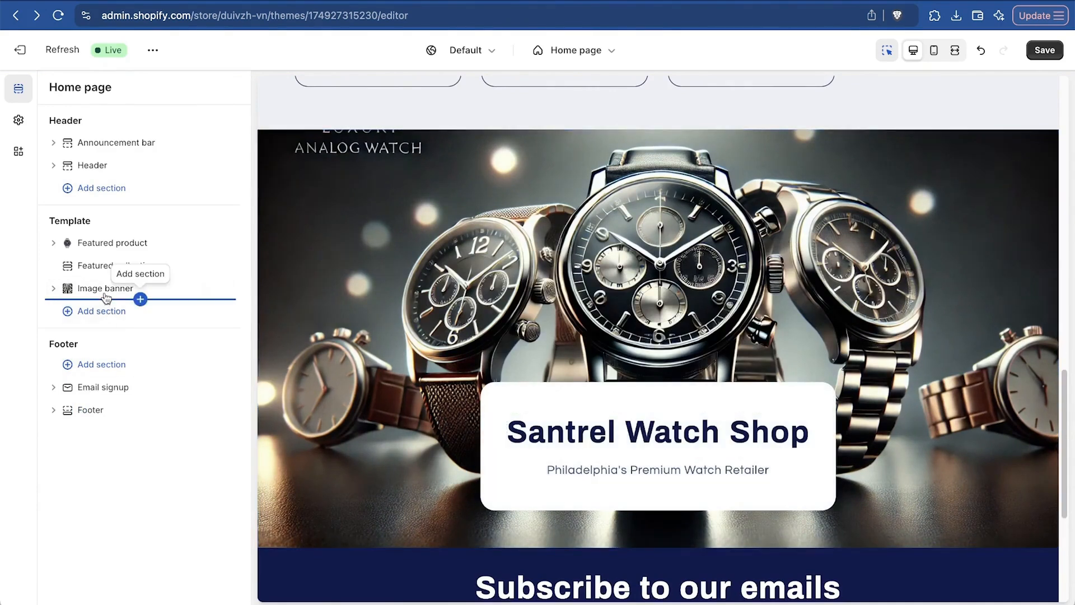
drag(84, 289, 81, 244)
scroll(442, 368, down, 15)
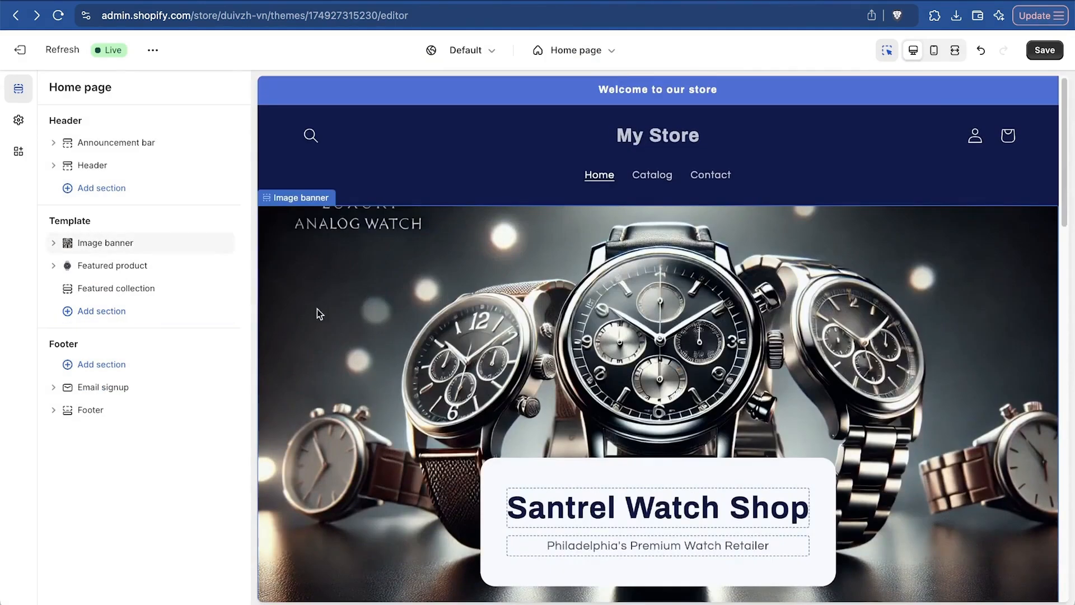
Look through the Header section's settings for logo position, menu and colors, and return to the section list.
click(106, 174)
click(87, 166)
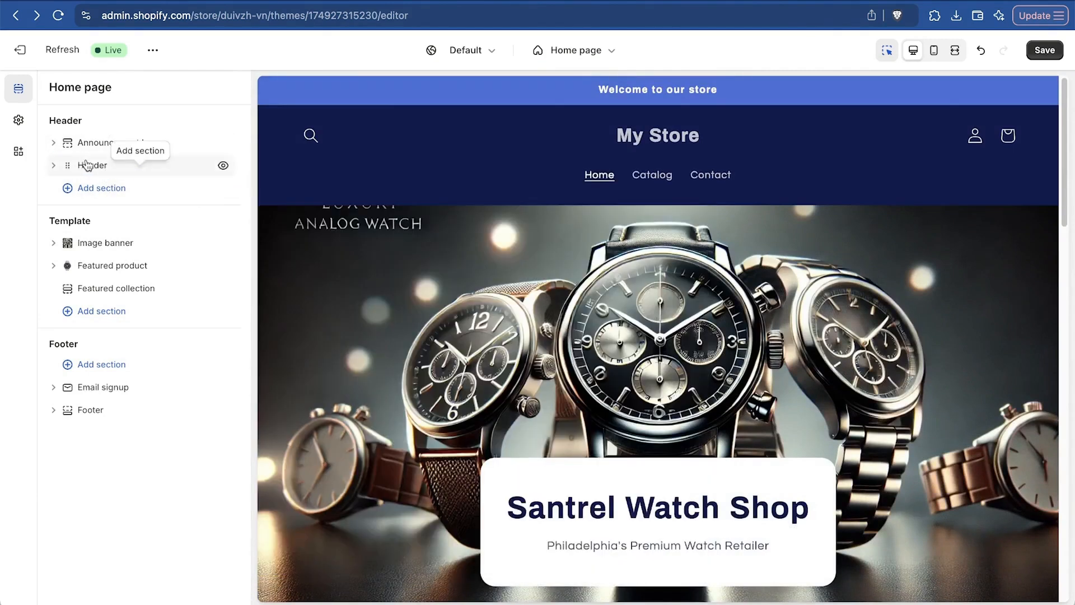
click(88, 165)
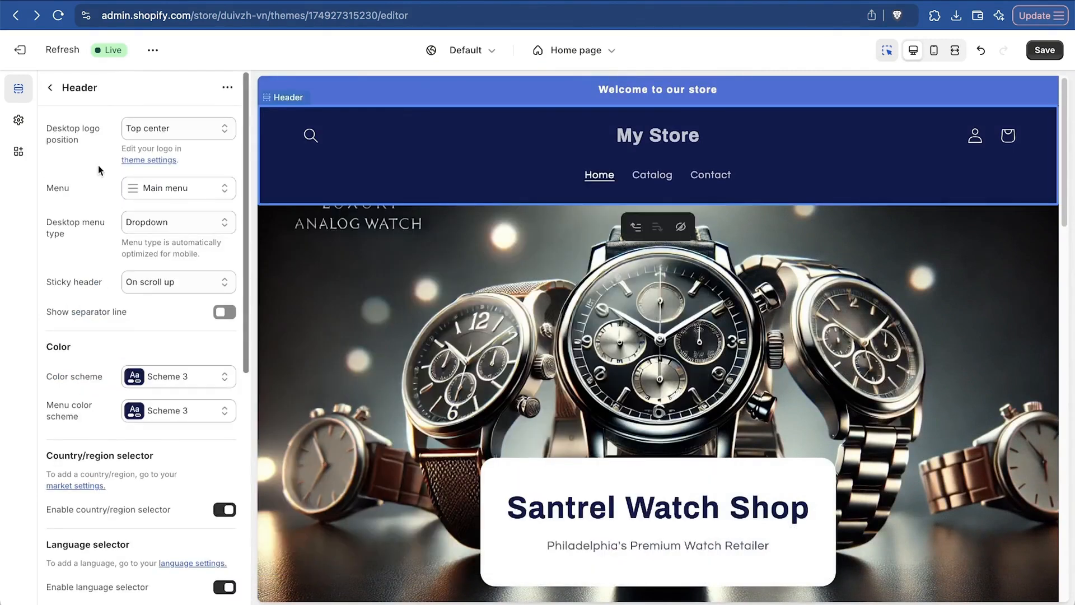
click(50, 88)
click(53, 165)
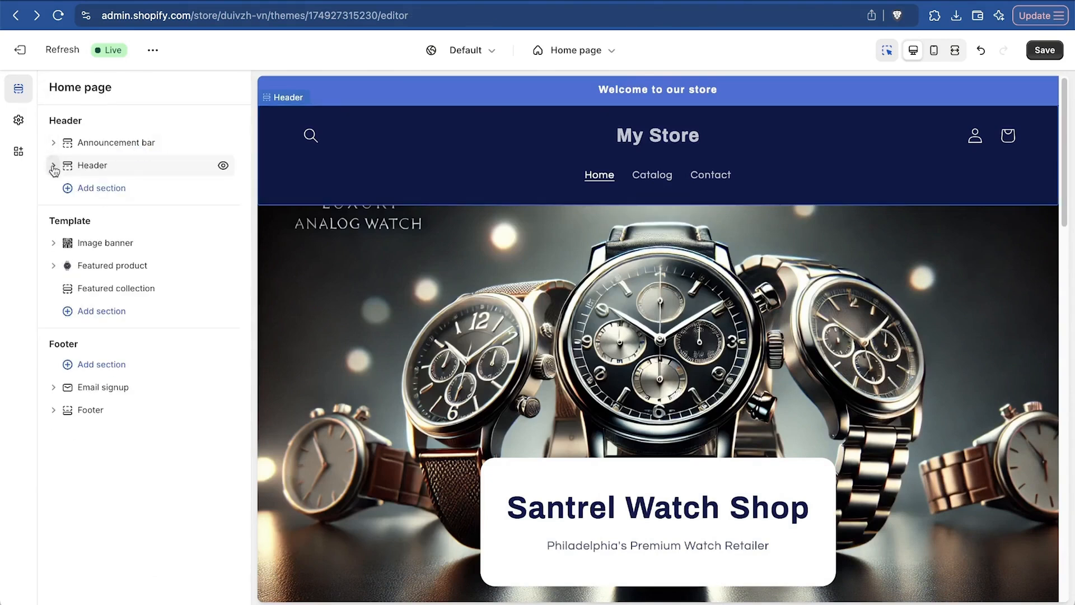
click(54, 168)
click(53, 167)
Open the "Welcome to our store" announcement in the announcement bar to view its text and link settings.
click(54, 143)
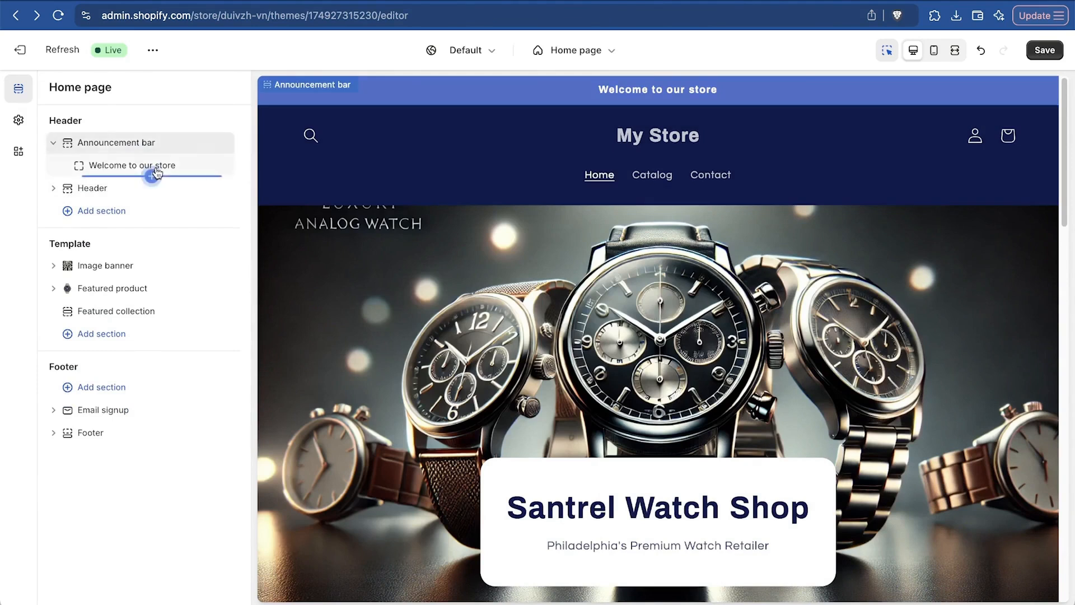
click(150, 174)
click(173, 167)
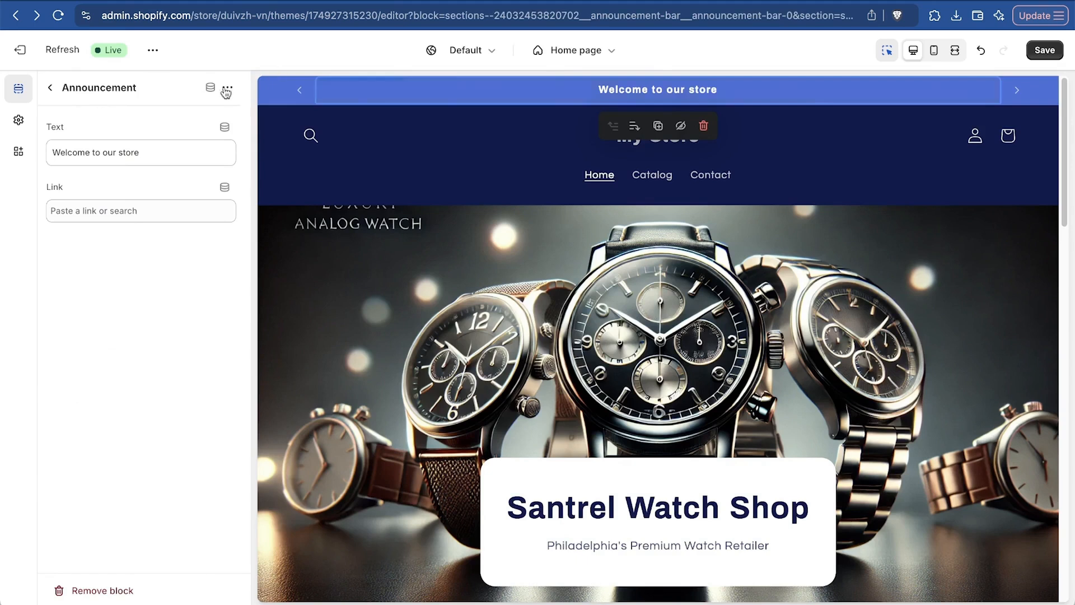
Examine the theme's color schemes and Scheme 1's individual colors, including its solid button background, and return to the scheme overview.
click(17, 119)
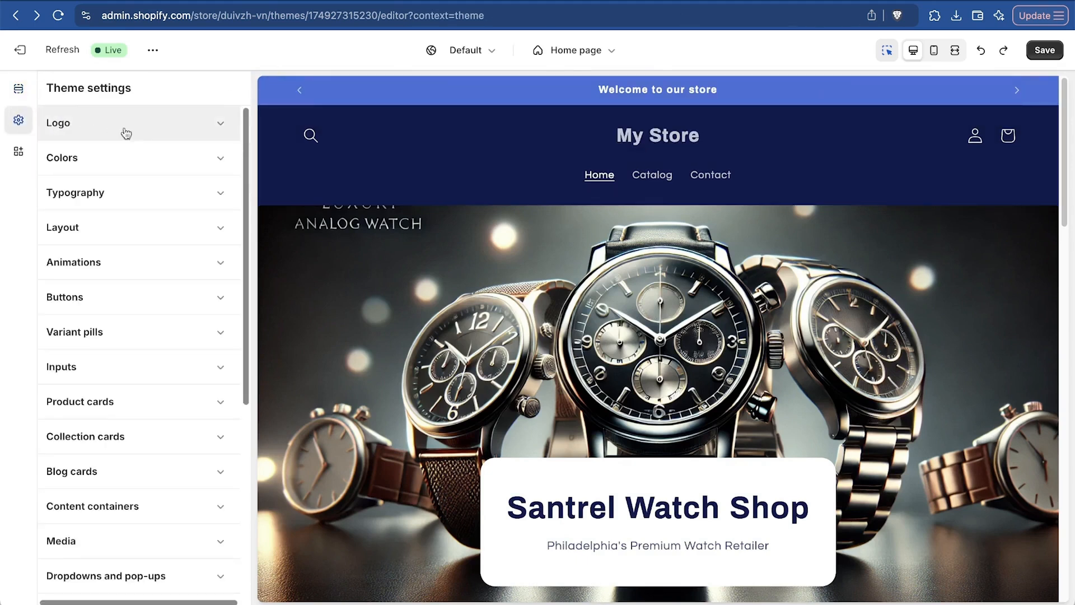
click(148, 163)
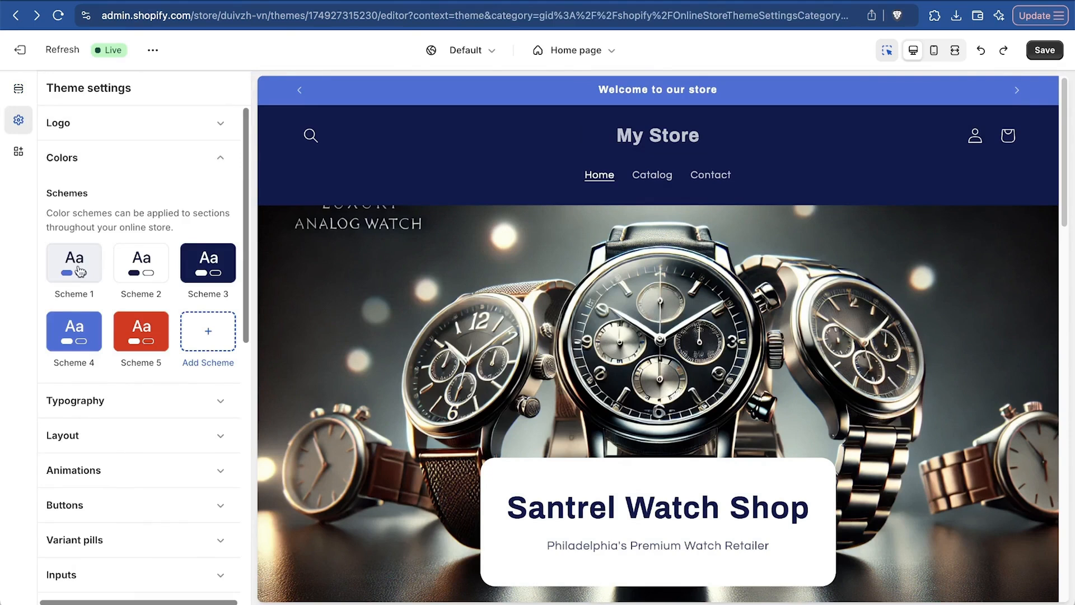
scroll(576, 445, down, 3)
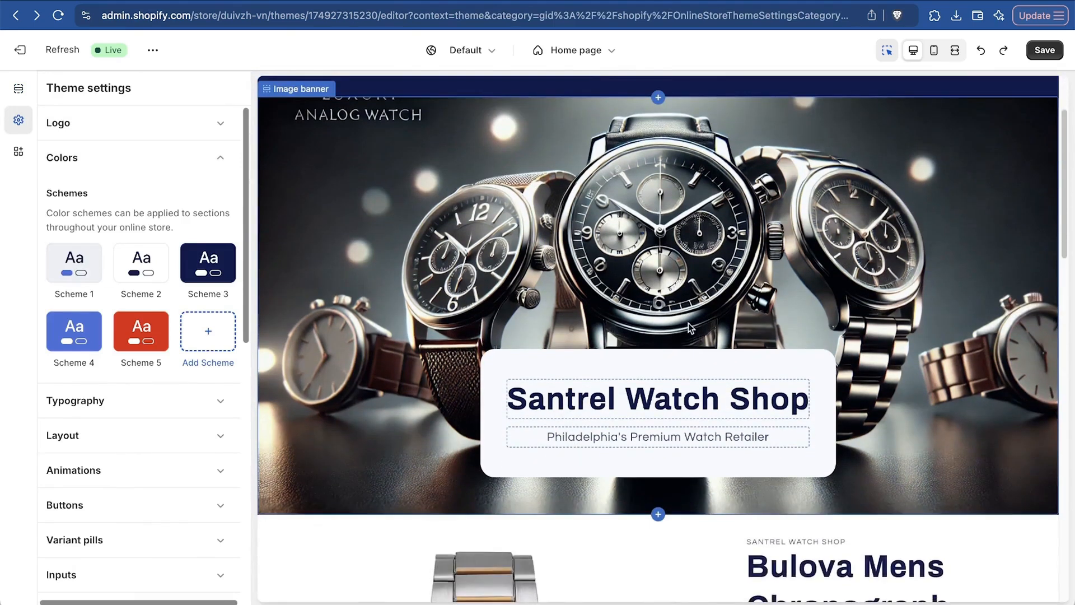
click(83, 276)
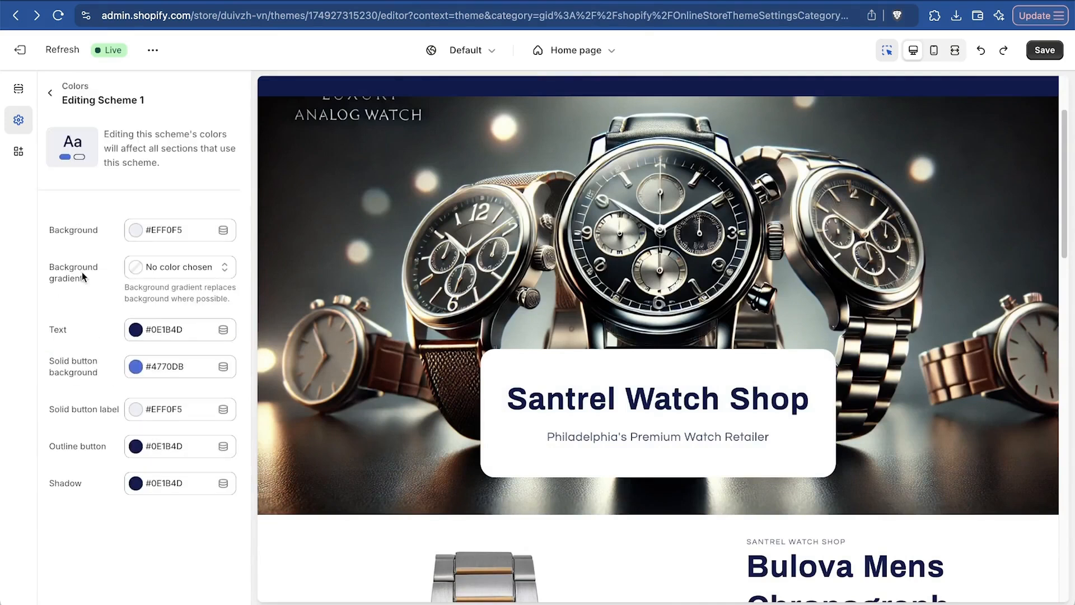
click(139, 374)
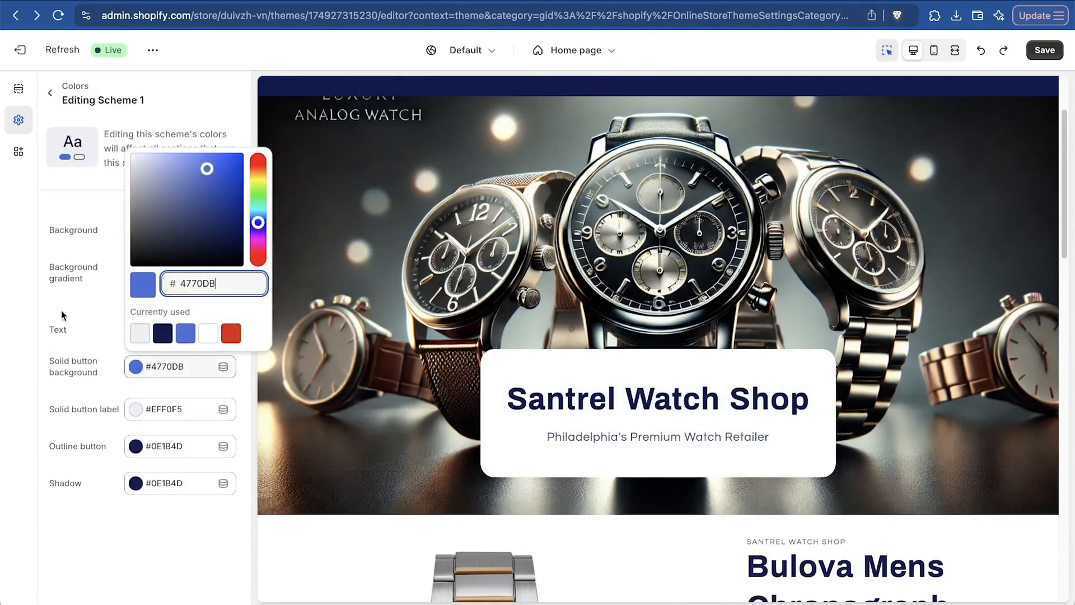
click(83, 210)
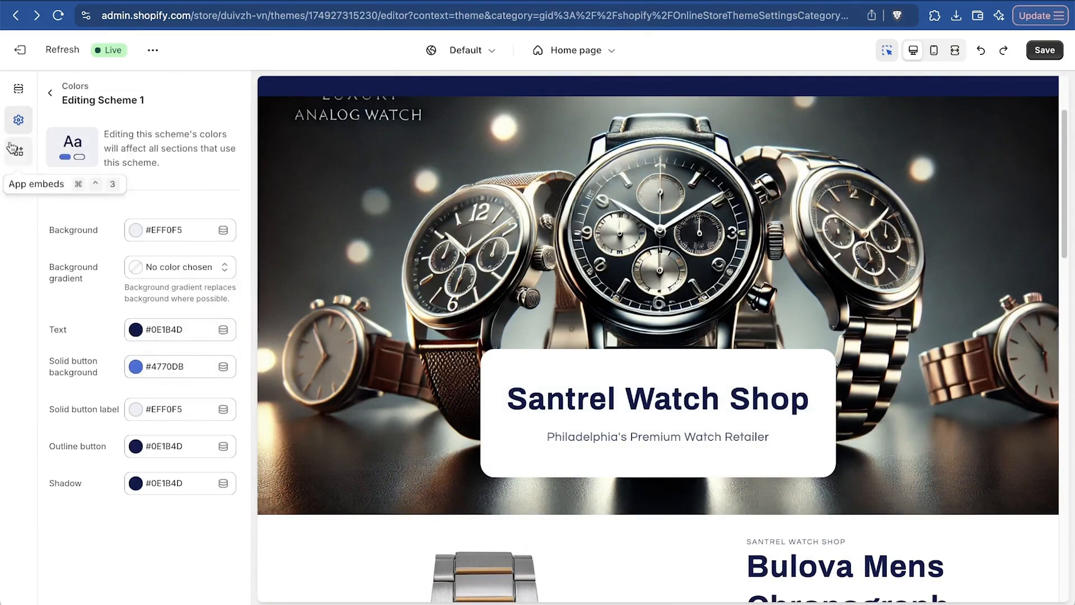
click(50, 94)
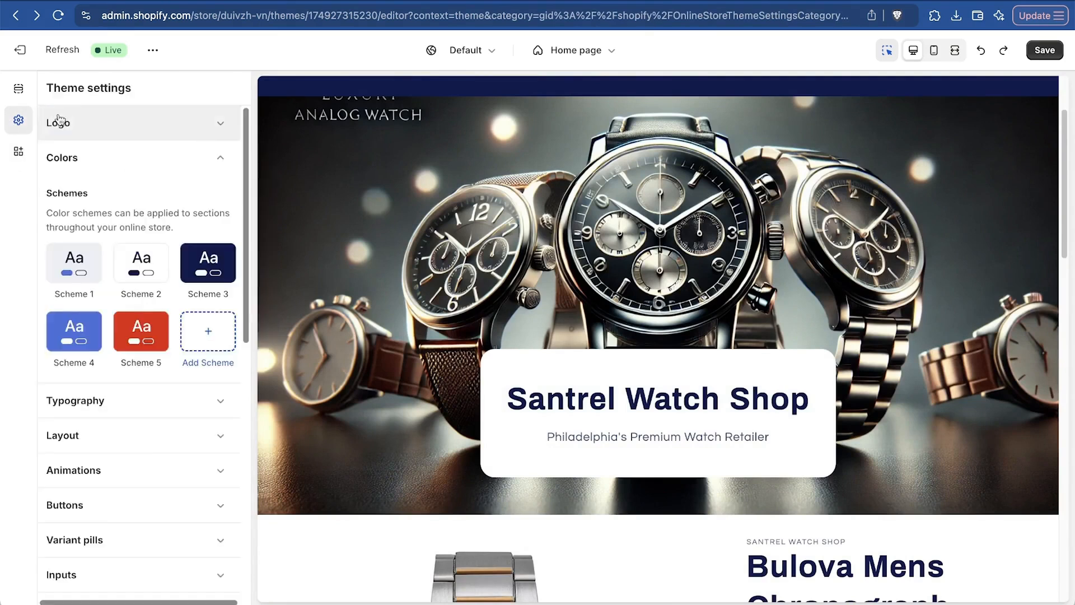
Examine the theme's Logo settings for the logo image, desktop logo width and favicon, alongside the store header in the preview.
click(168, 166)
click(171, 135)
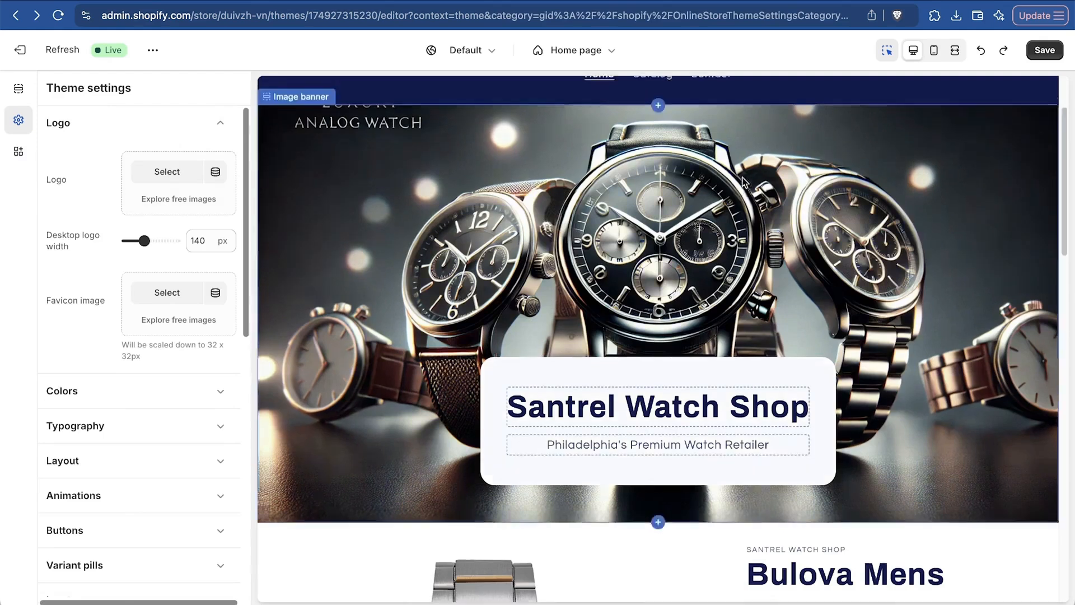
scroll(643, 141, up, 3)
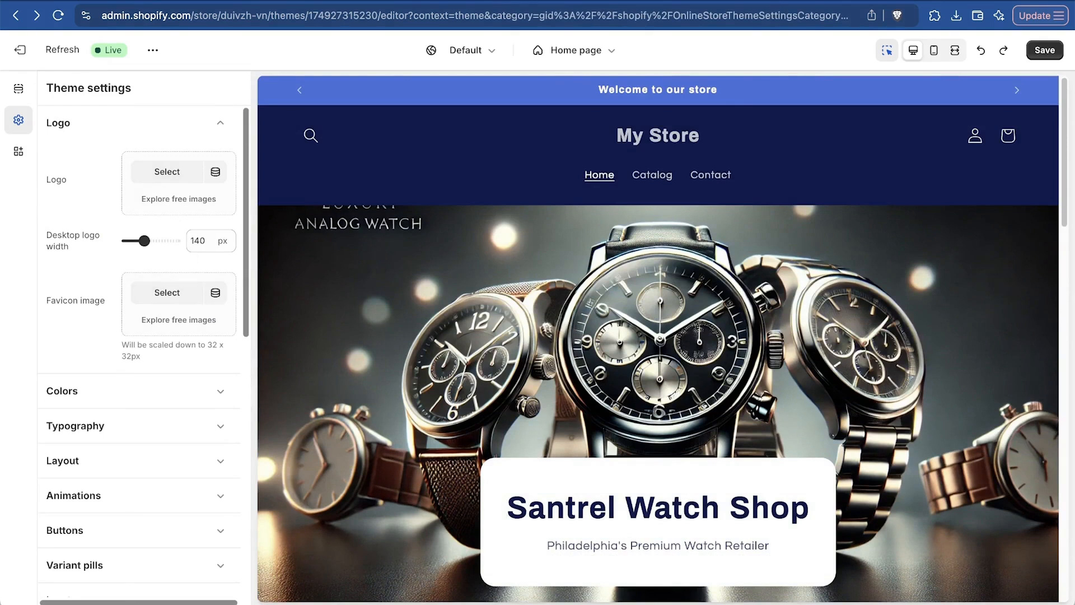
mouse_move(523, 3)
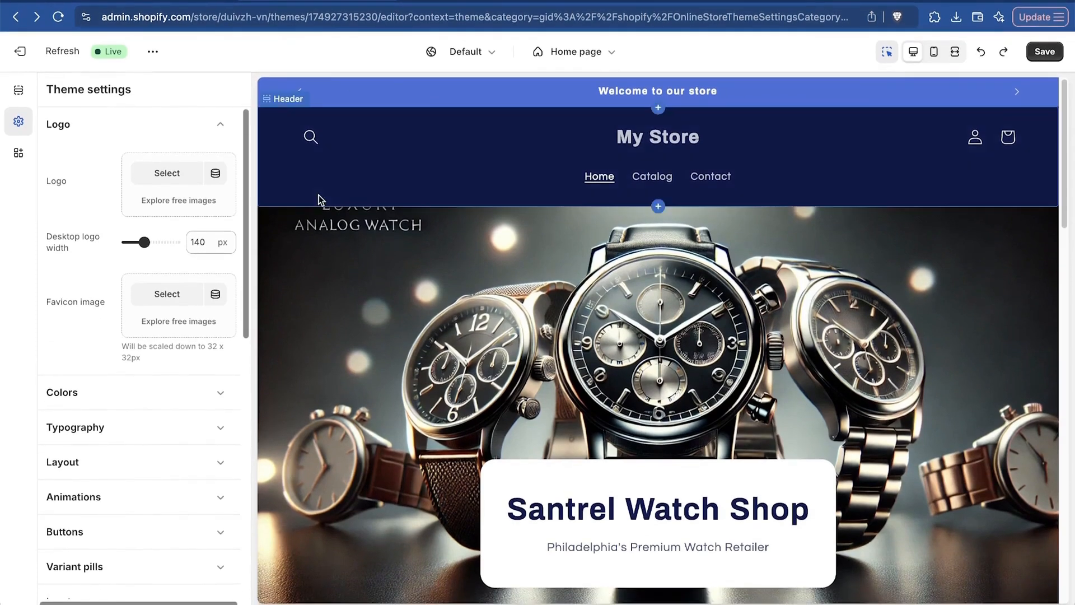
scroll(209, 334, down, 3)
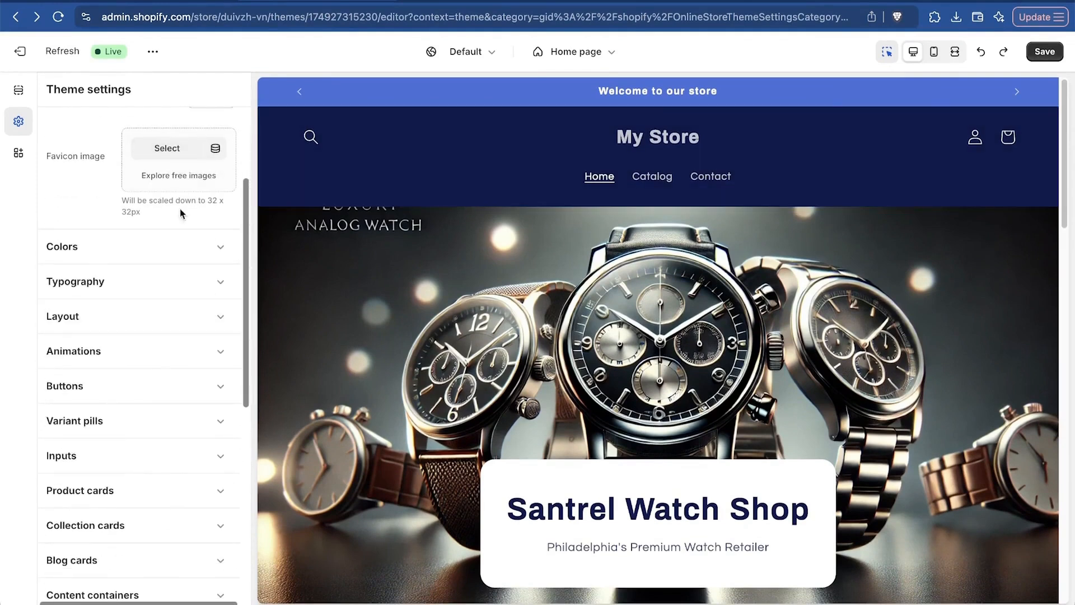
scroll(170, 217, down, 2)
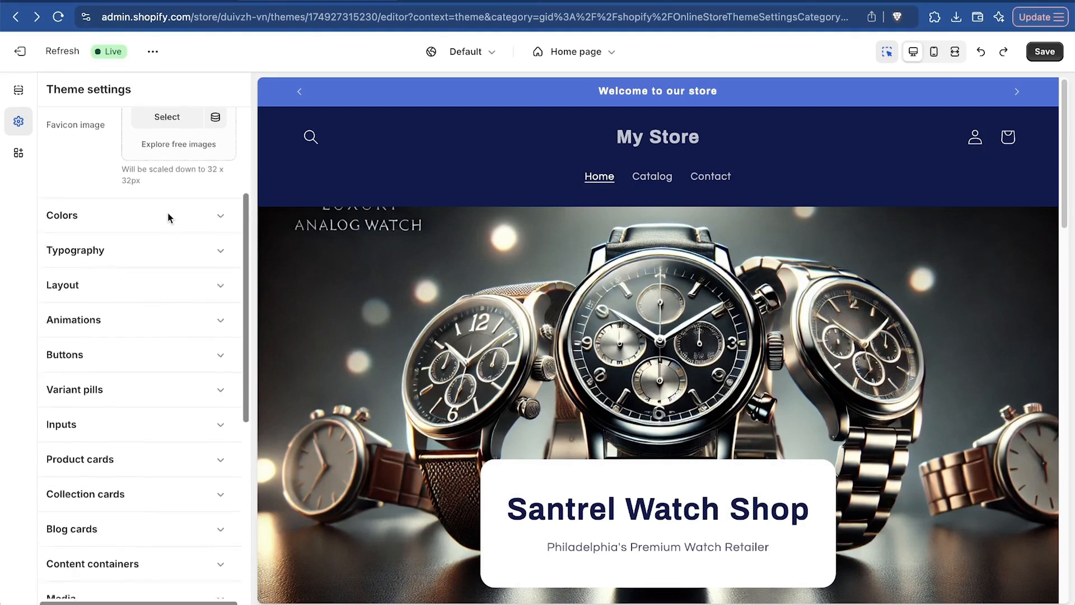
Examine the theme's Typography settings for heading and body fonts and size scales, checking the home page preview.
click(142, 193)
scroll(142, 196, down, 3)
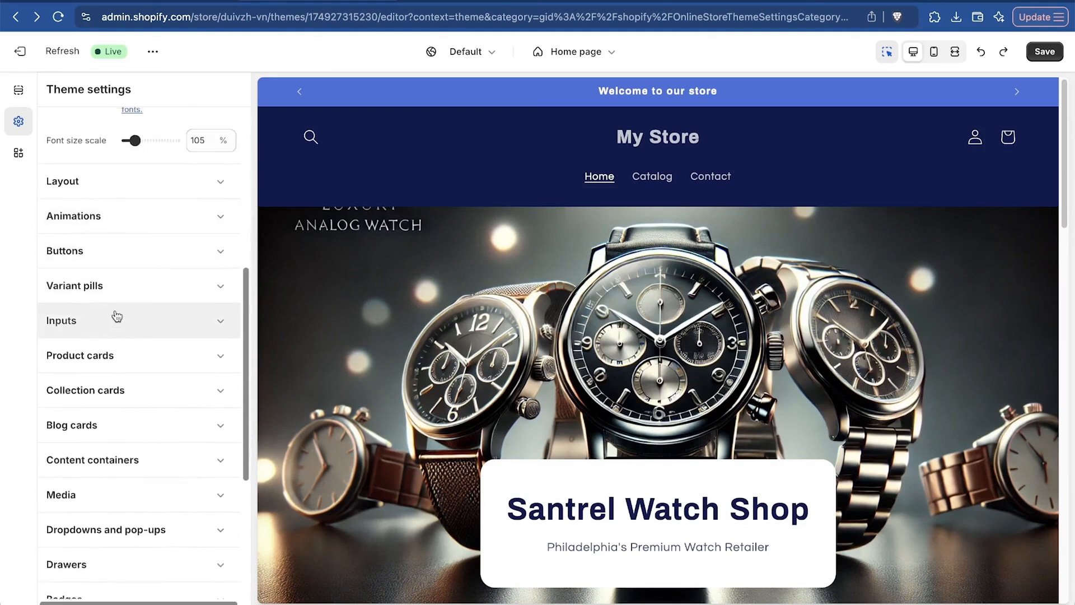
scroll(116, 258, up, 8)
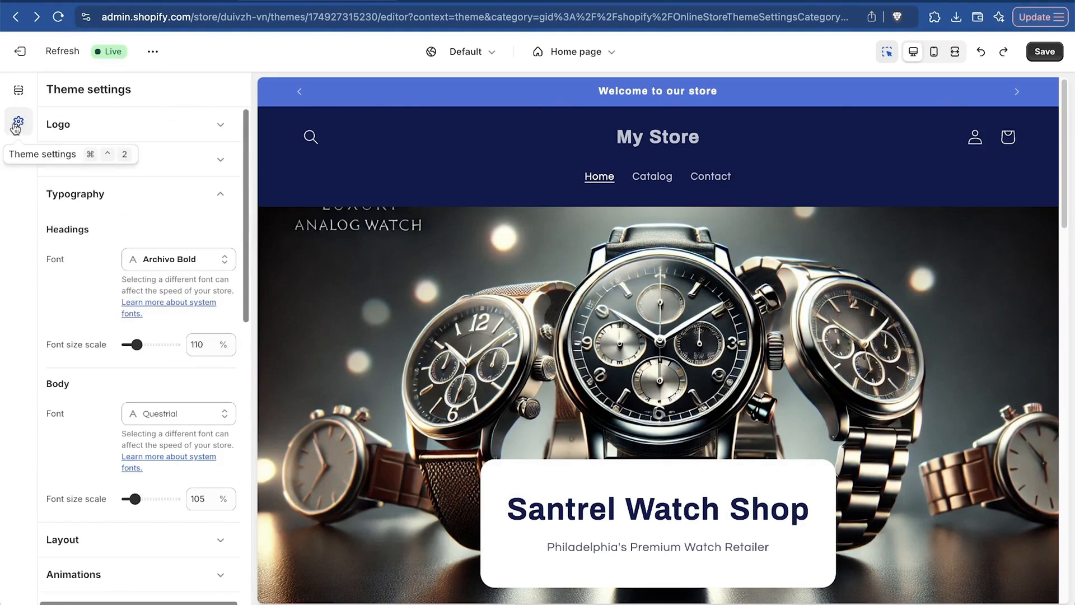
scroll(984, 294, down, 5)
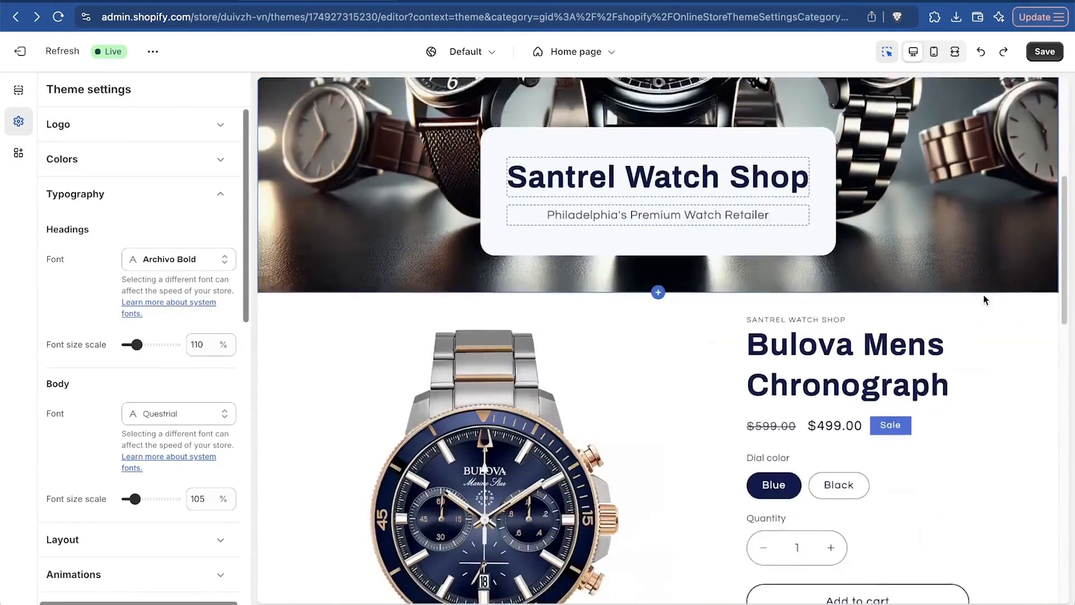
scroll(984, 295, up, 4)
scroll(983, 295, up, 2)
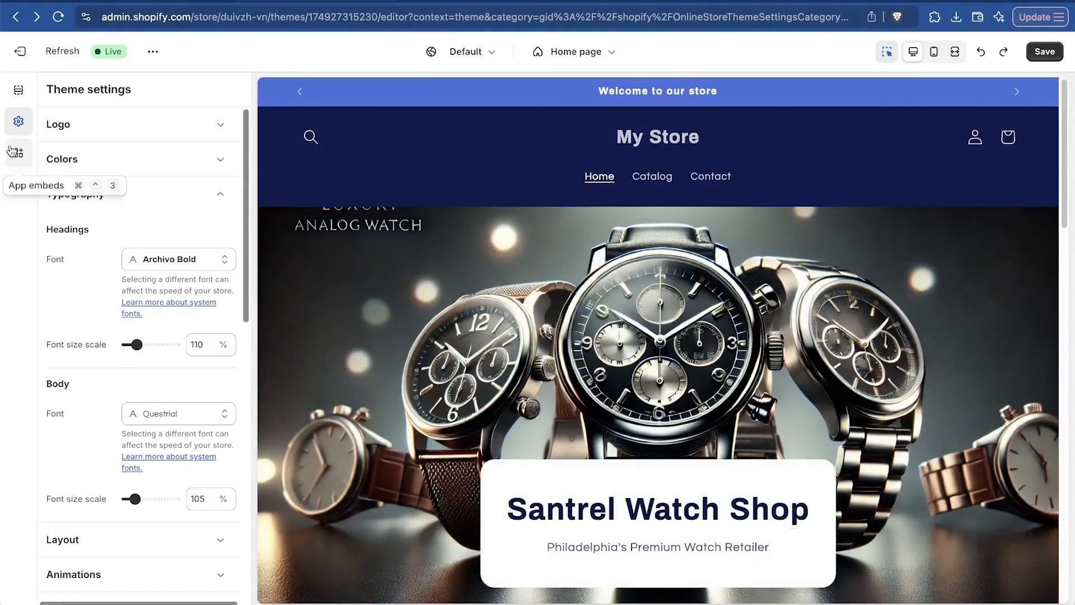
Review the image banner in the preview, save the theme changes and exit the theme editor.
scroll(605, 318, down, 3)
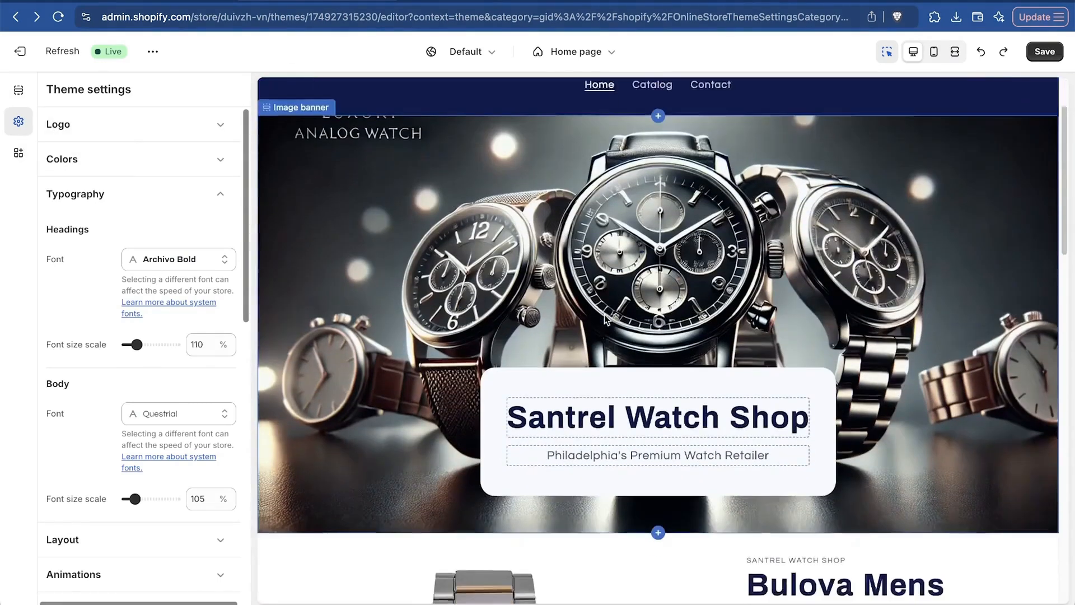
scroll(605, 318, up, 2)
scroll(604, 314, up, 1)
click(1050, 51)
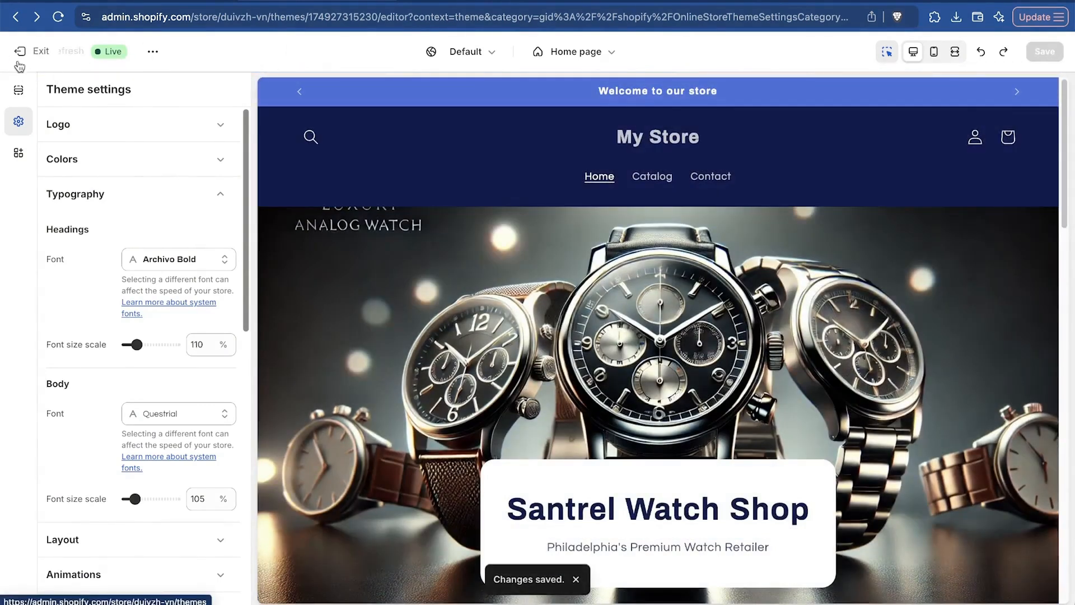
click(32, 52)
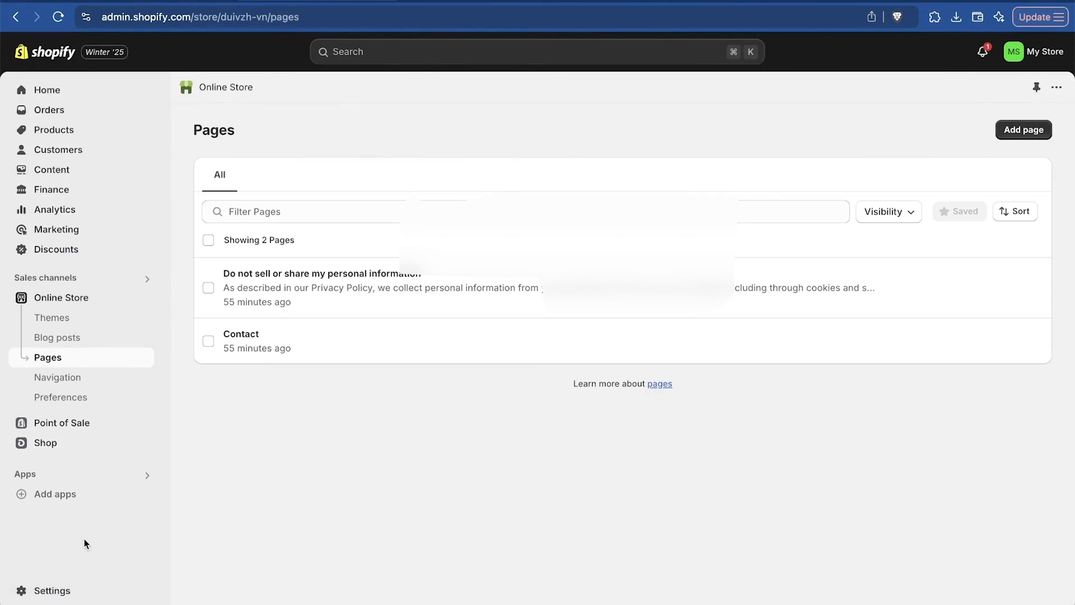
Change the store name to "Santrel Watch Shop" in the general store details and save the profile.
click(49, 591)
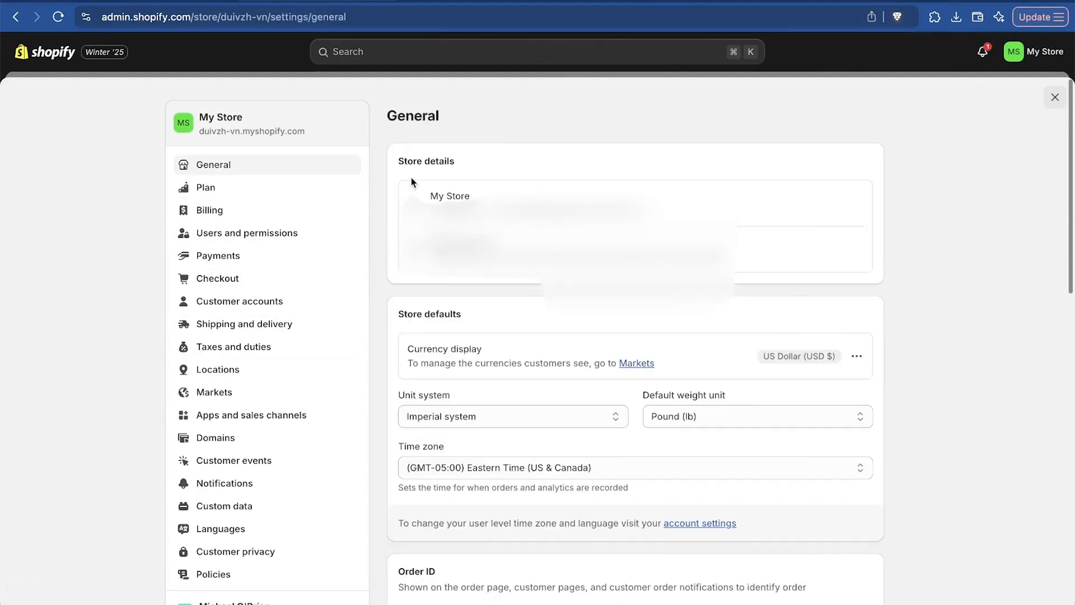
click(856, 204)
click(464, 288)
key(super+a)
text(Santrel Watch Shop)
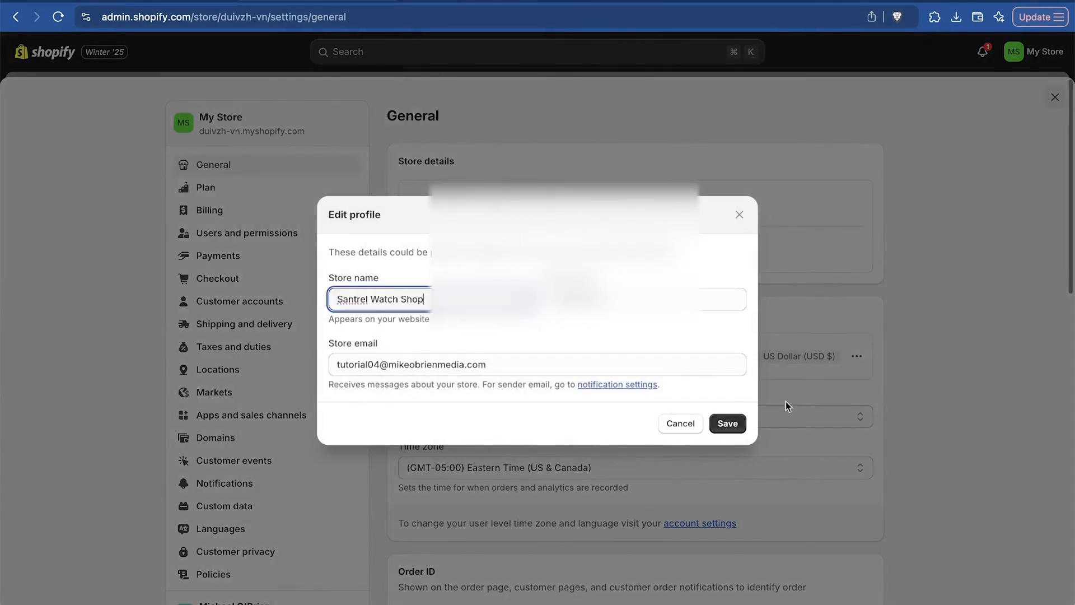
click(731, 415)
Look through the general order settings and the store's payment settings, covering Shopify Payments, PayPal and the payment capture method.
scroll(958, 379, down, 5)
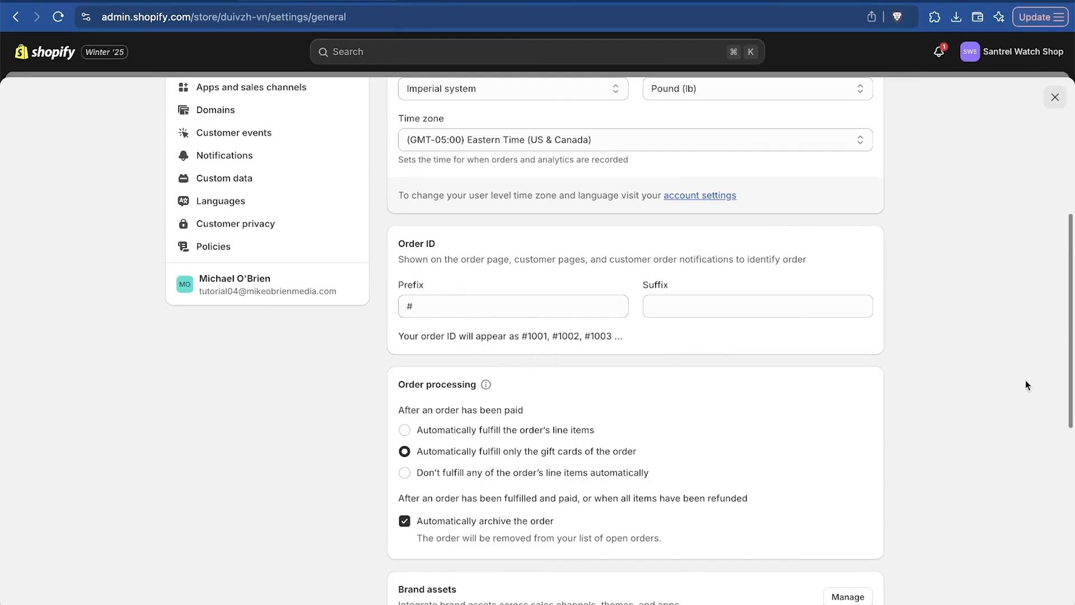
scroll(1028, 384, up, 5)
click(264, 259)
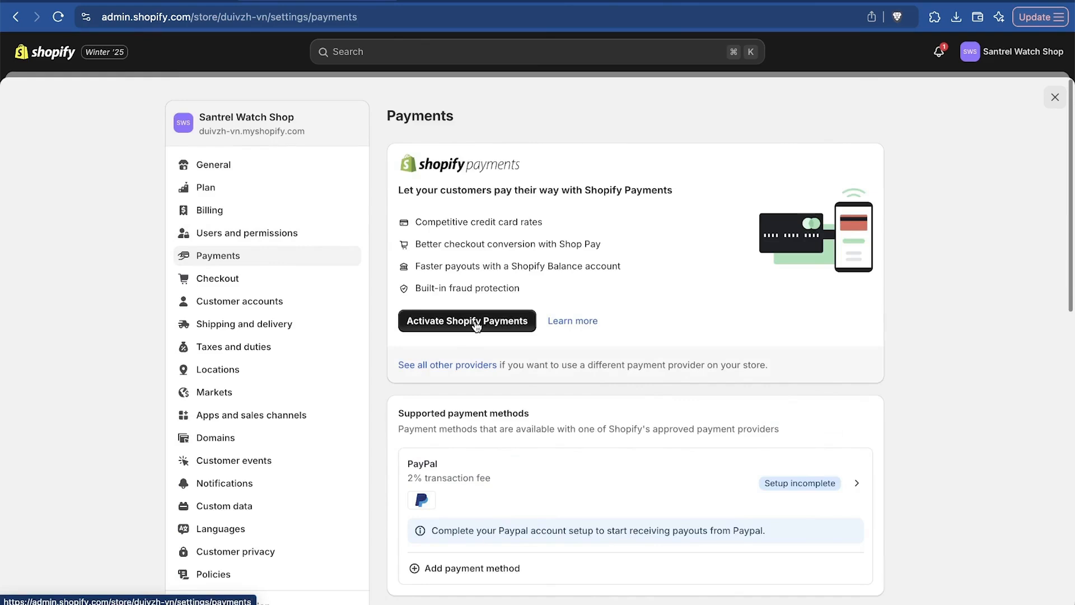
scroll(855, 435, down, 3)
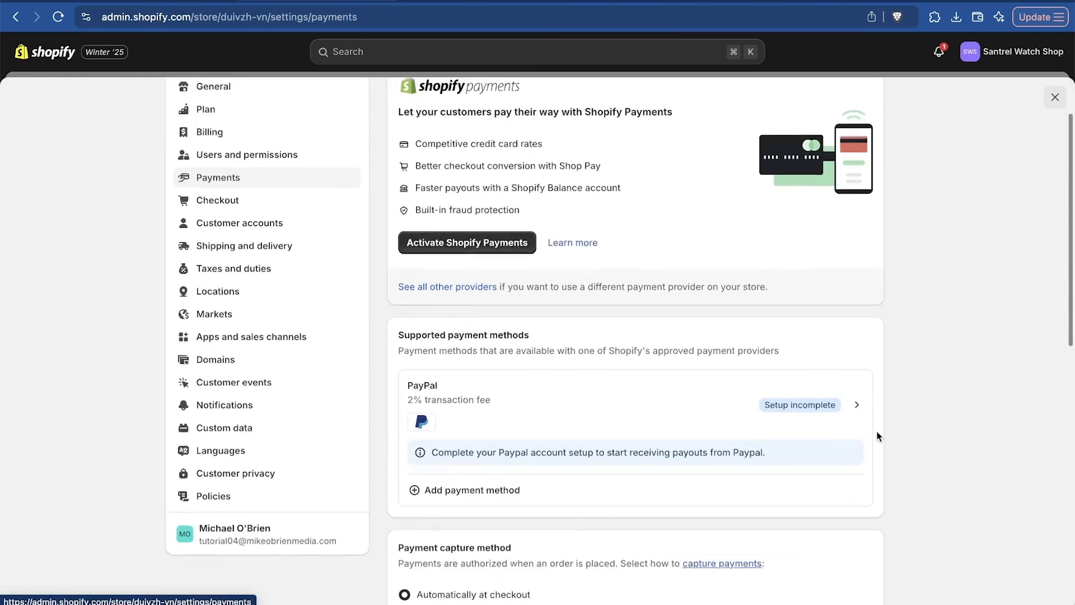
scroll(628, 414, down, 2)
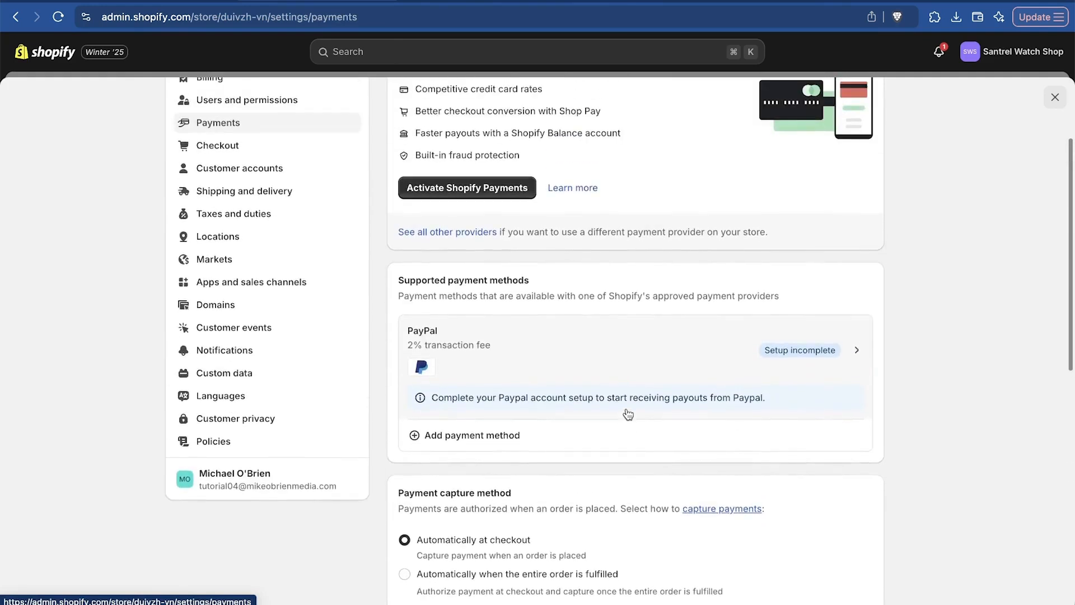
scroll(628, 415, up, 5)
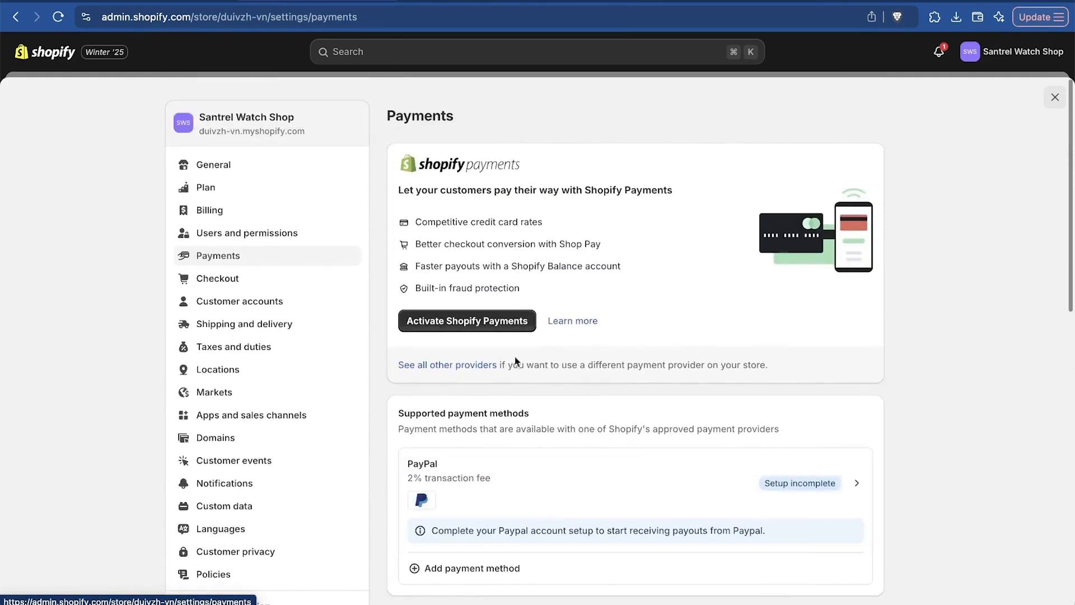
Submit the Shopify Payments business details as an individual, with category Retail, sub-category Antiques, description "analog watch retailer" and statement name Santrel Watch Shop.
click(475, 321)
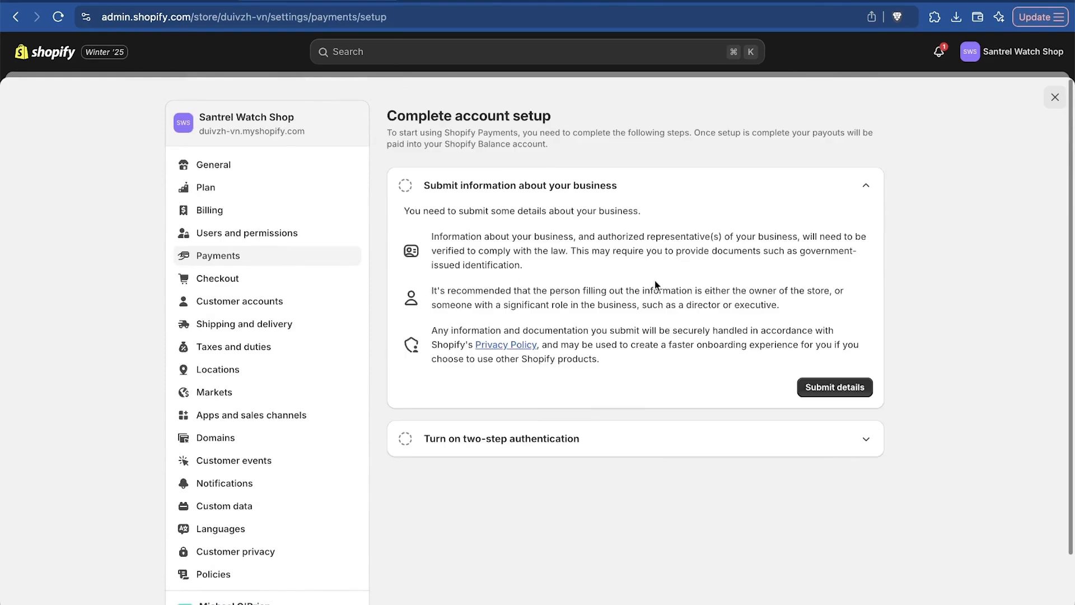
click(811, 386)
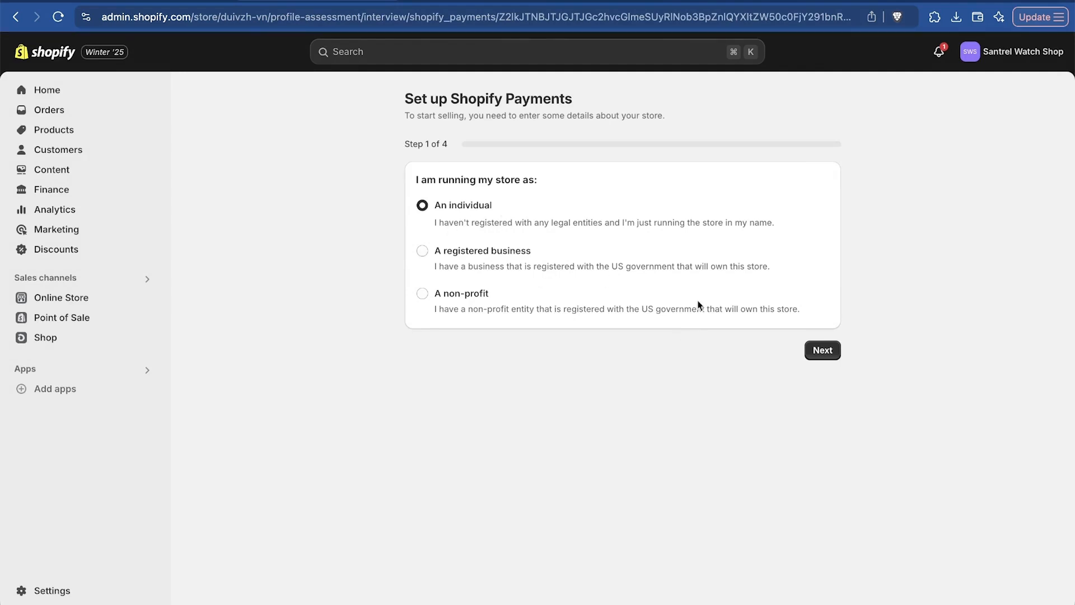
click(825, 350)
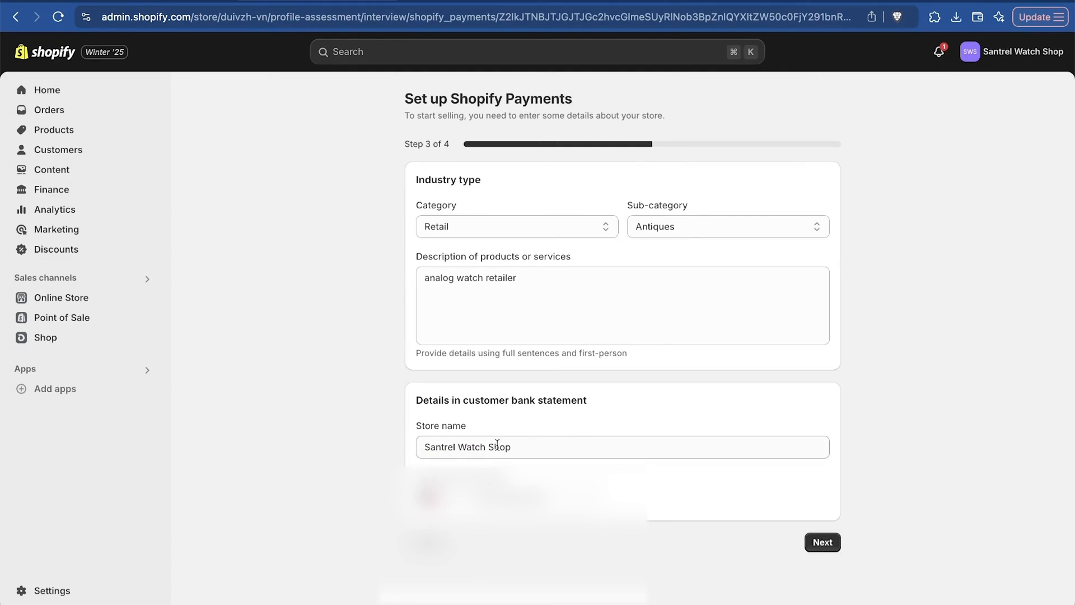
click(819, 545)
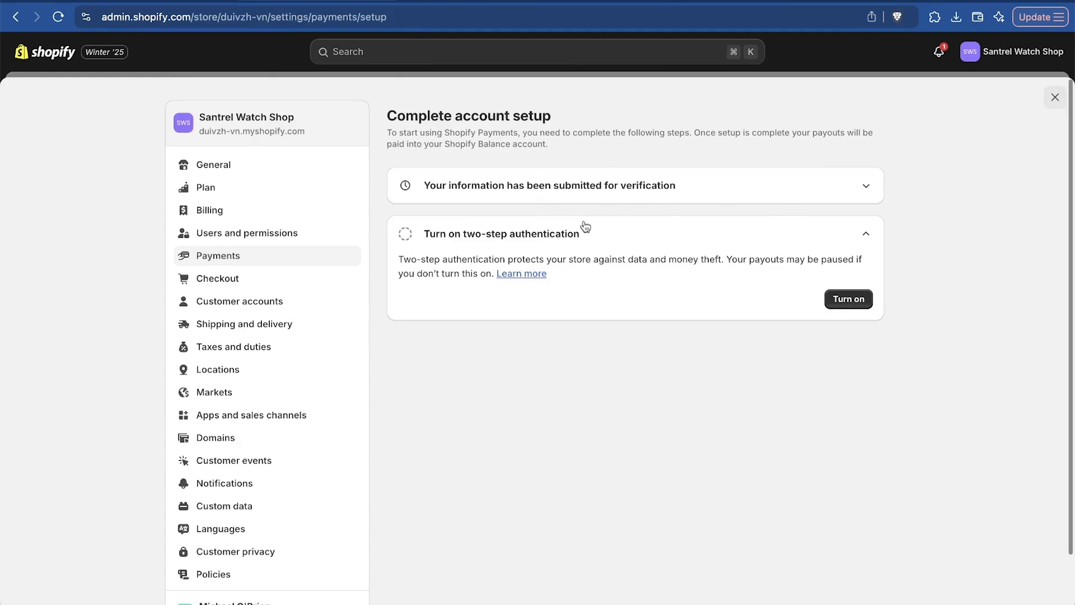
Start a new shipping profile named "Individual Watches" containing both variants of the Bulova Mens Chronograph.
click(300, 323)
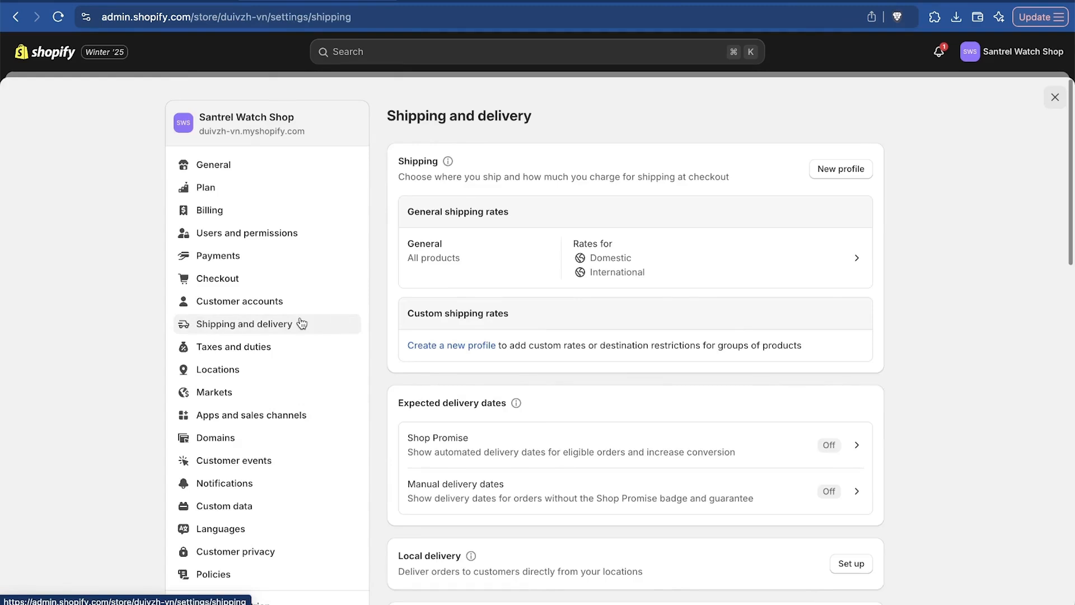
scroll(727, 384, down, 3)
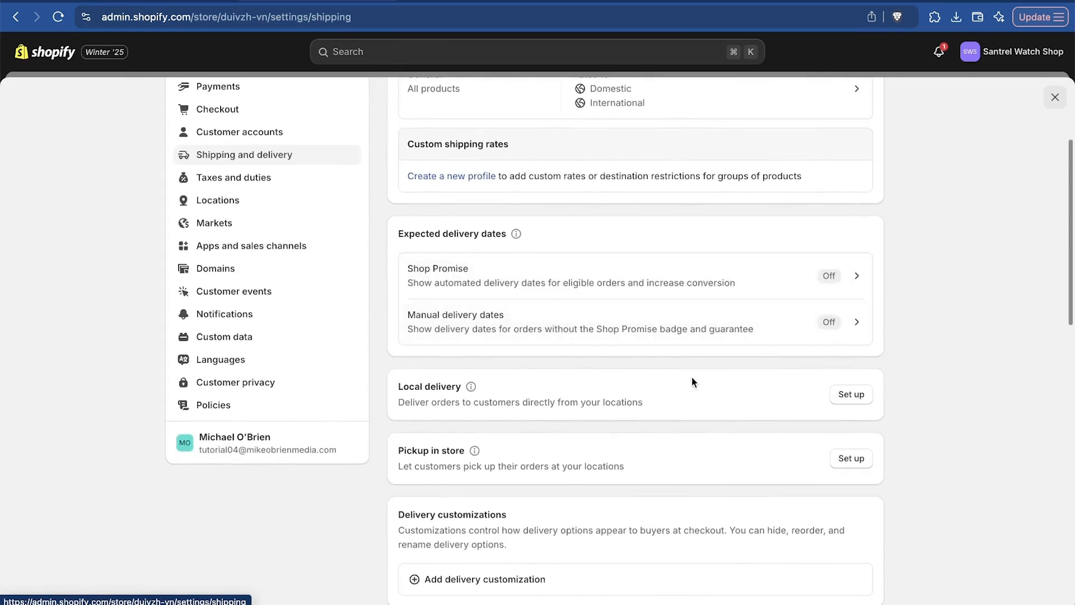
scroll(879, 384, up, 3)
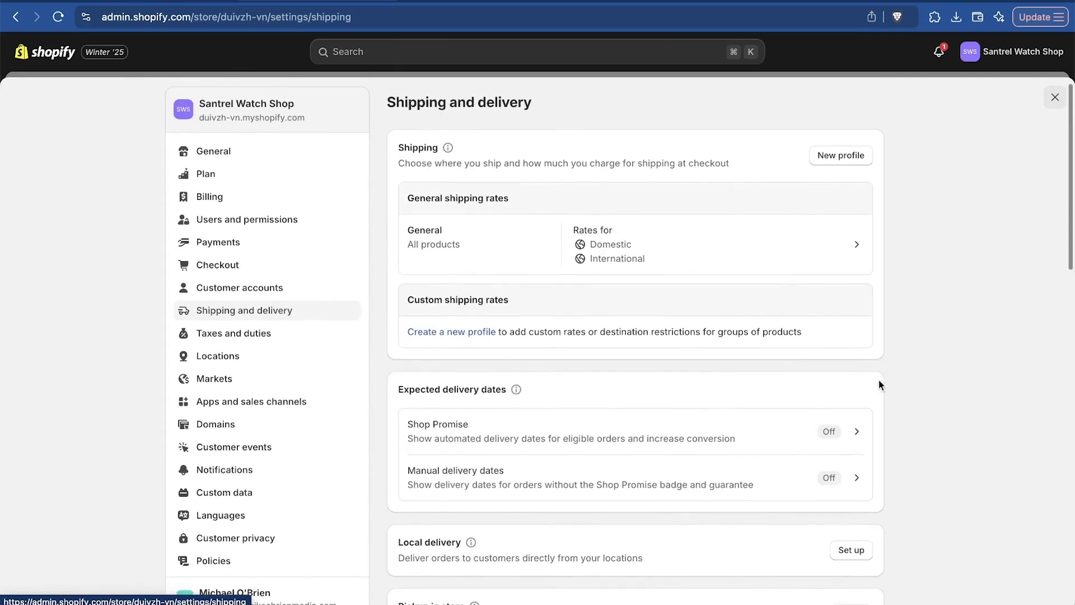
click(837, 160)
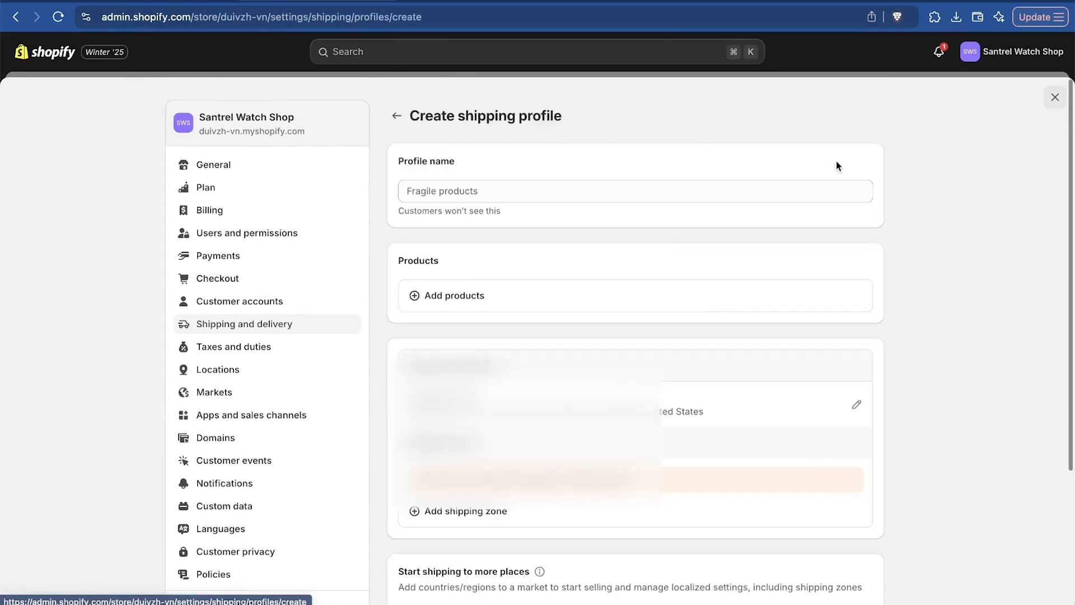
click(503, 301)
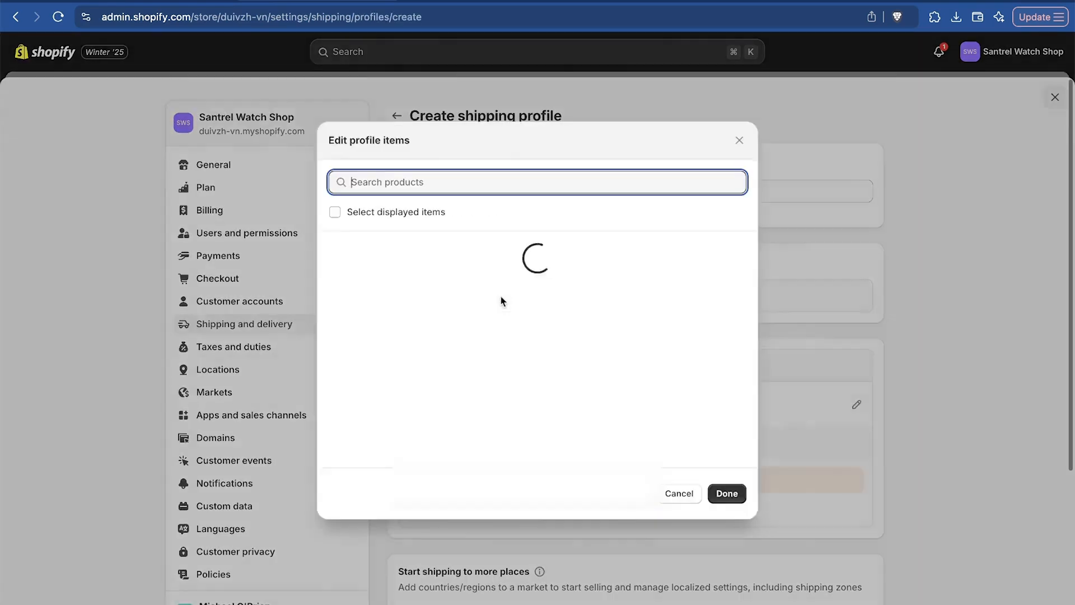
click(336, 250)
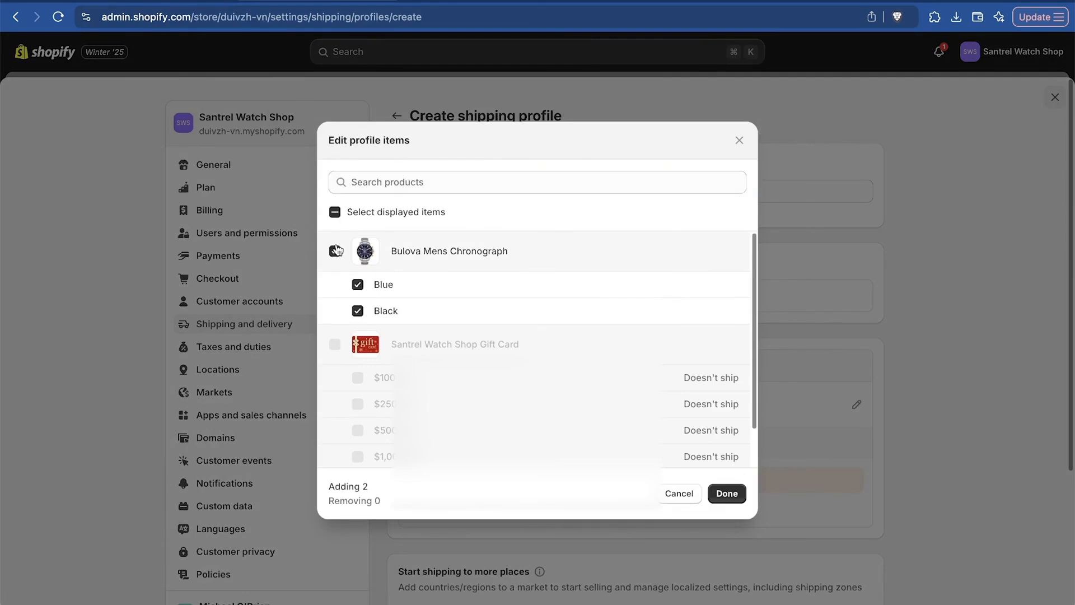
click(726, 494)
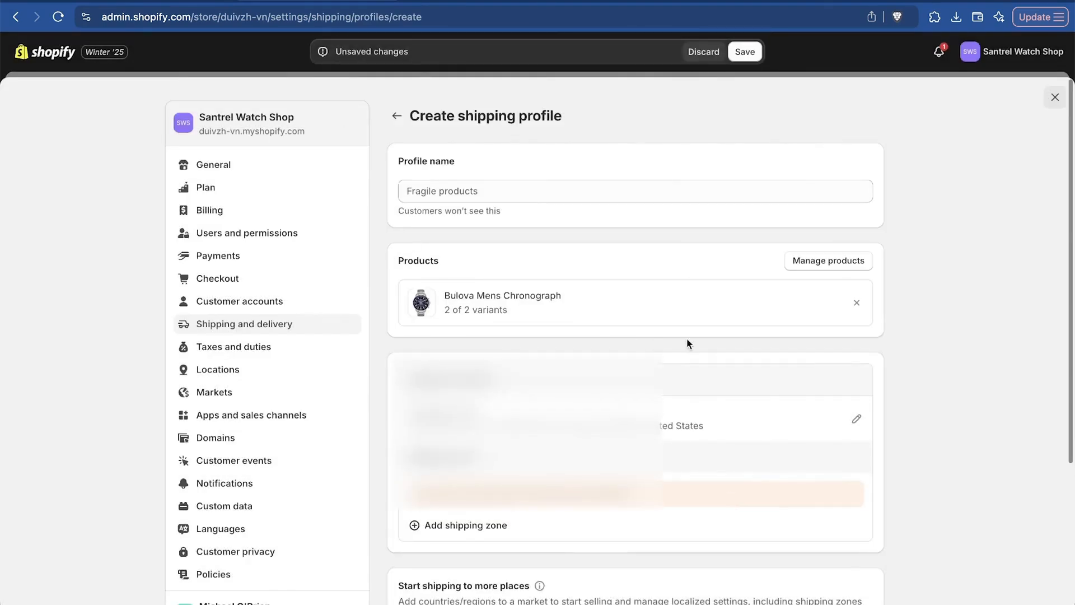
click(545, 190)
text(Individual Watches)
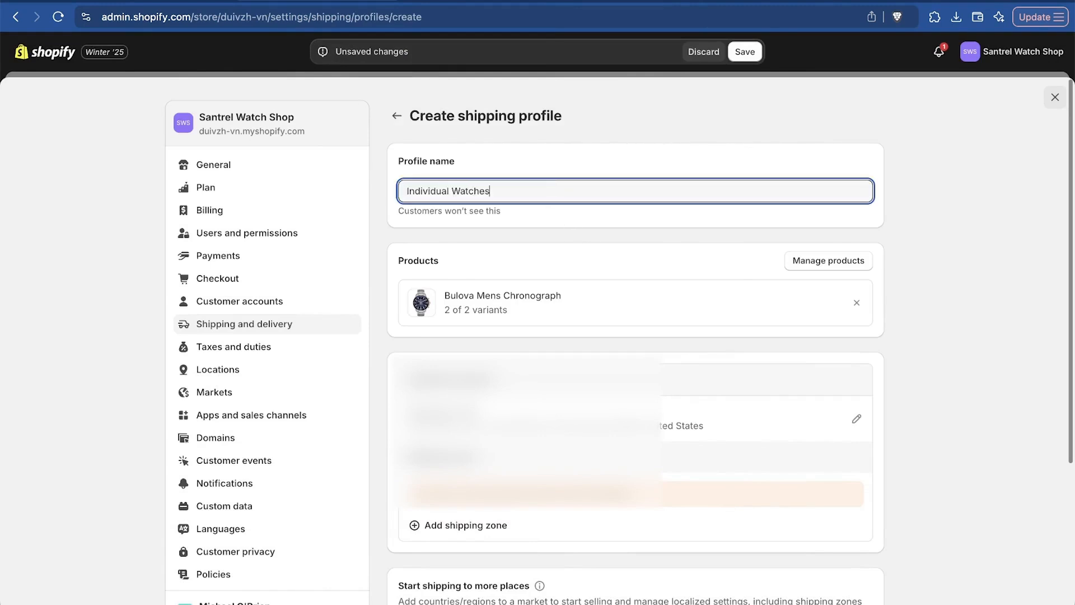
Add a shipping zone named USA covering the United States to the Individual Watches profile.
scroll(455, 317, down, 5)
click(454, 325)
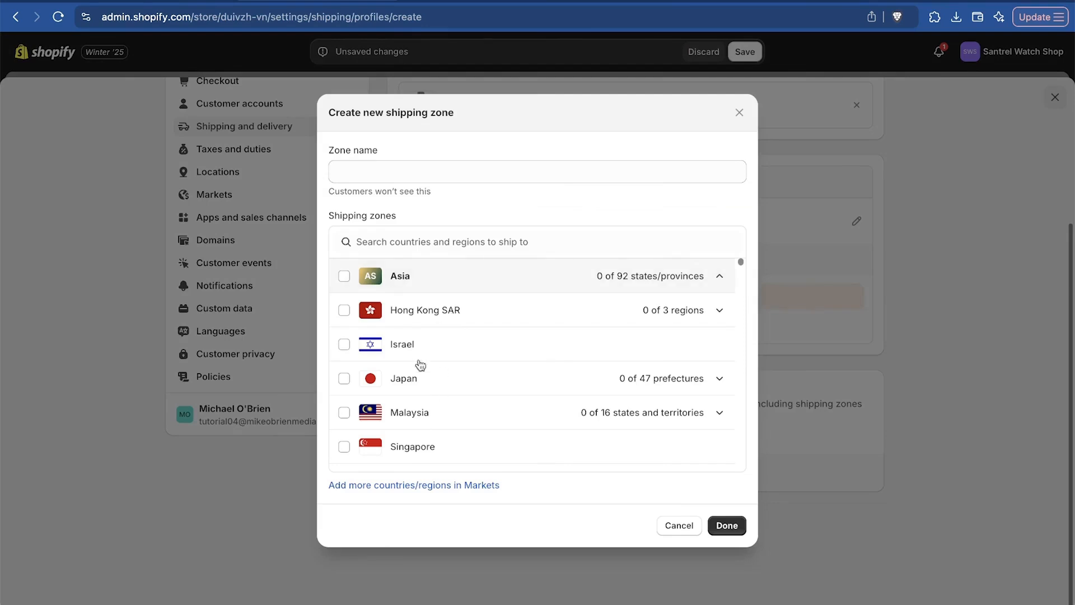
click(404, 166)
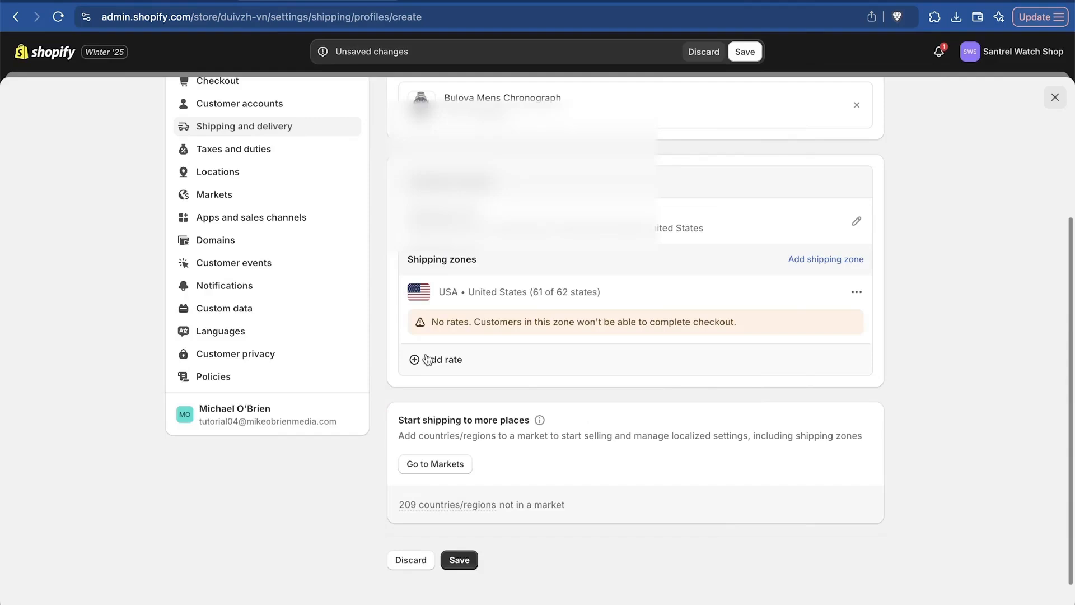
Add a free flat Standard (3 to 4 business days) rate to the USA shipping zone and save the profile.
click(421, 359)
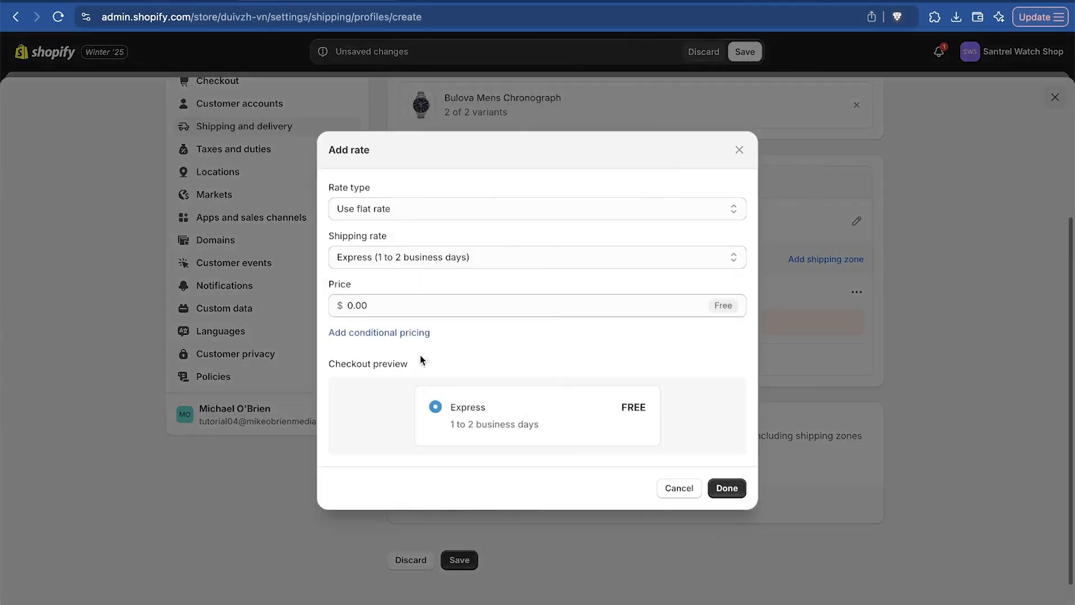
click(498, 258)
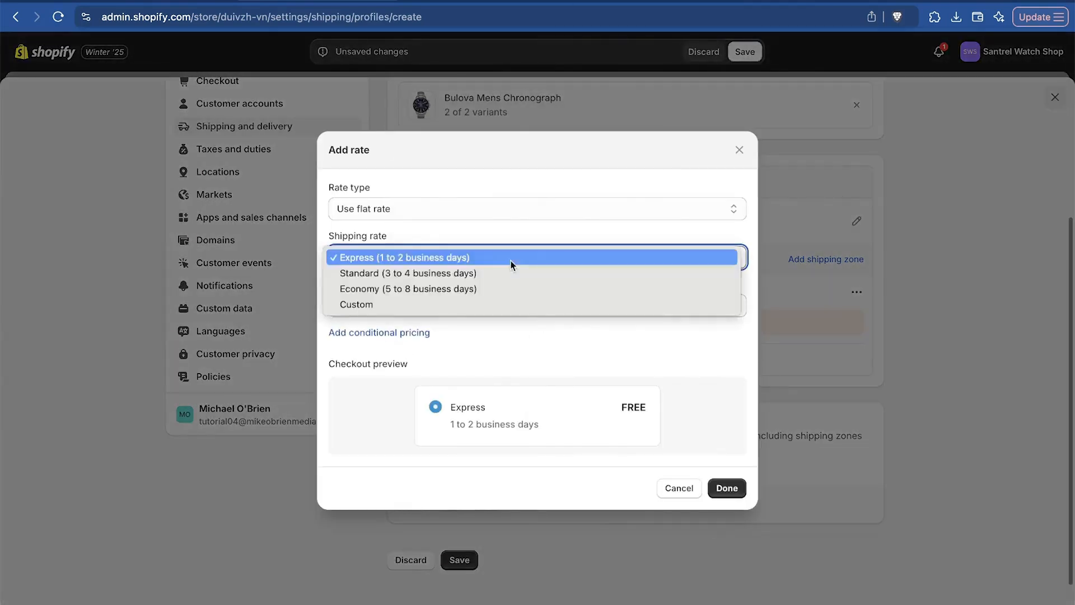
click(471, 272)
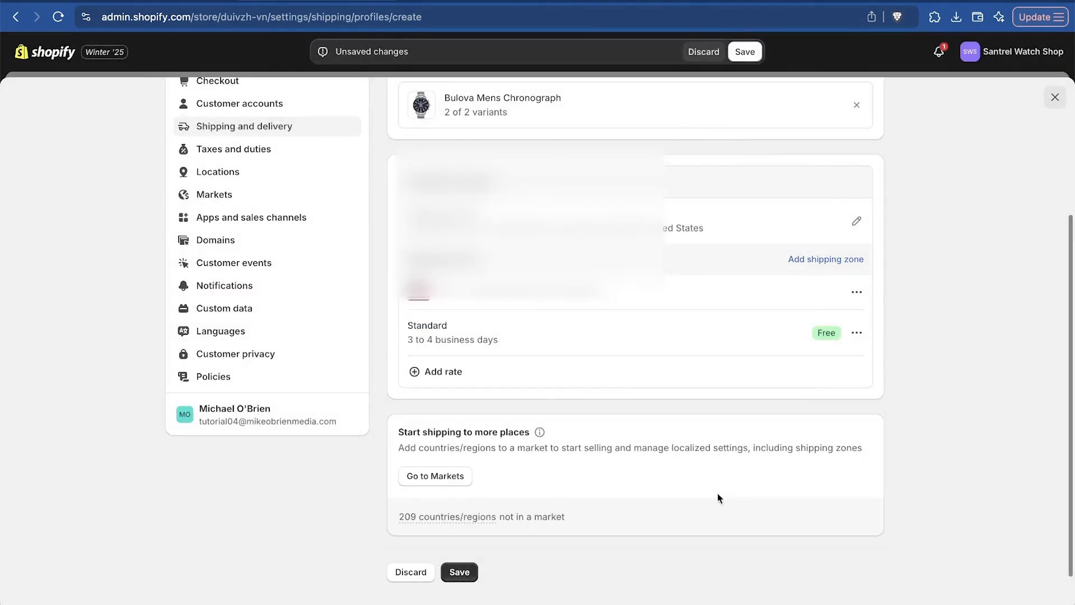
click(451, 577)
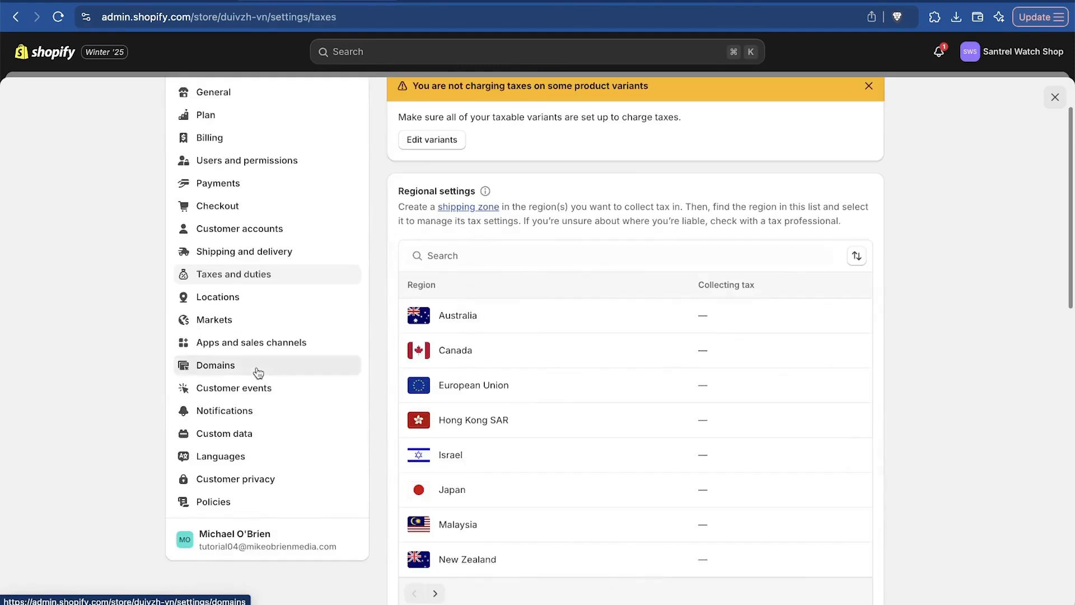
Search the store's domain settings for santrelwatchshop.com and buy it as a new domain.
click(257, 370)
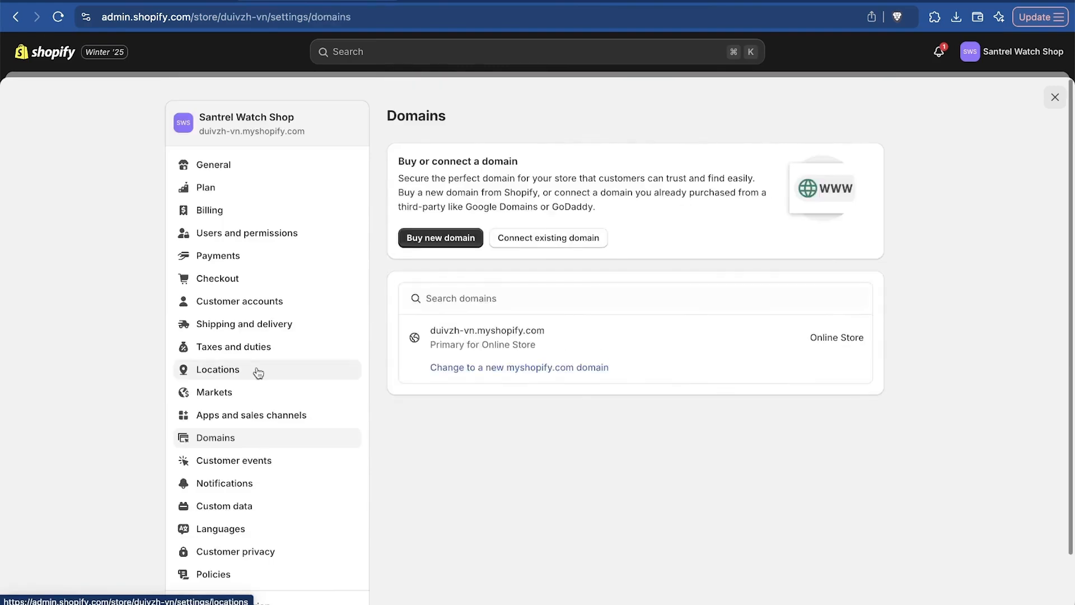
click(451, 241)
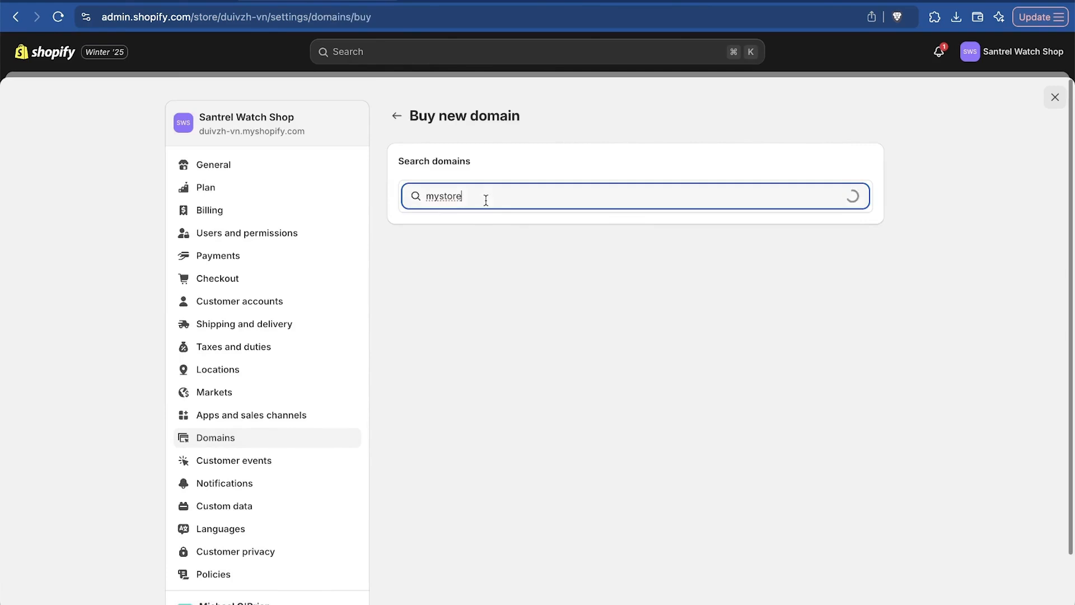
double_click(485, 201)
text(santrelwatchshop)
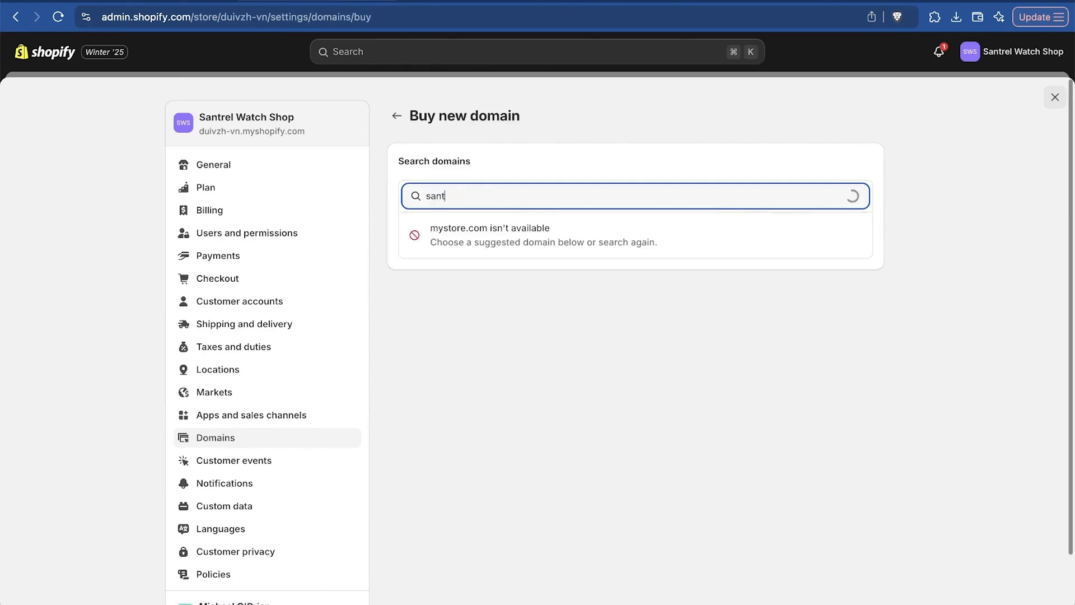
text(.com)
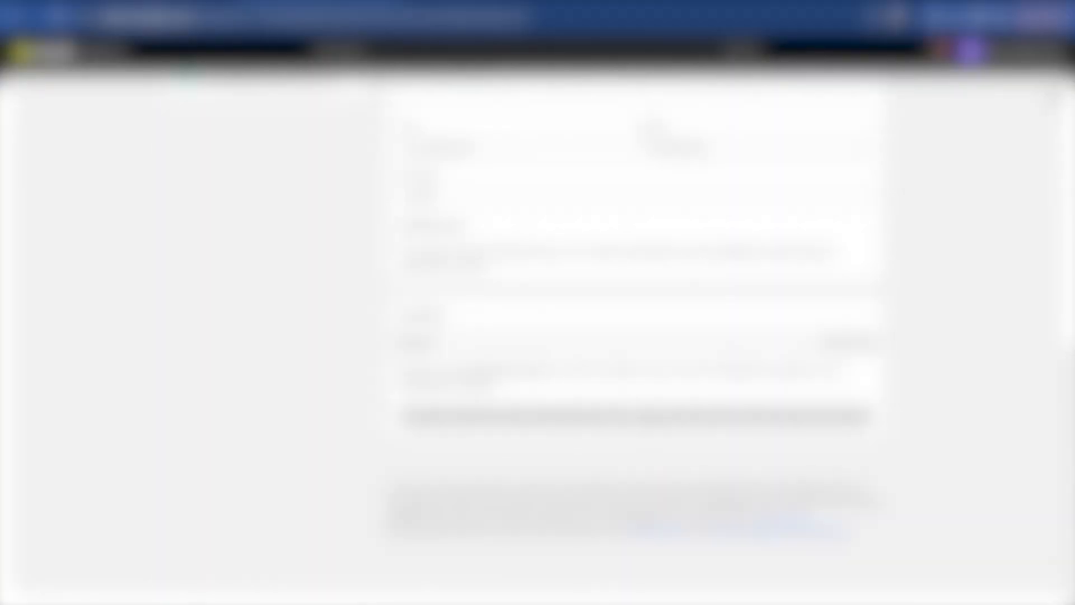
click(640, 418)
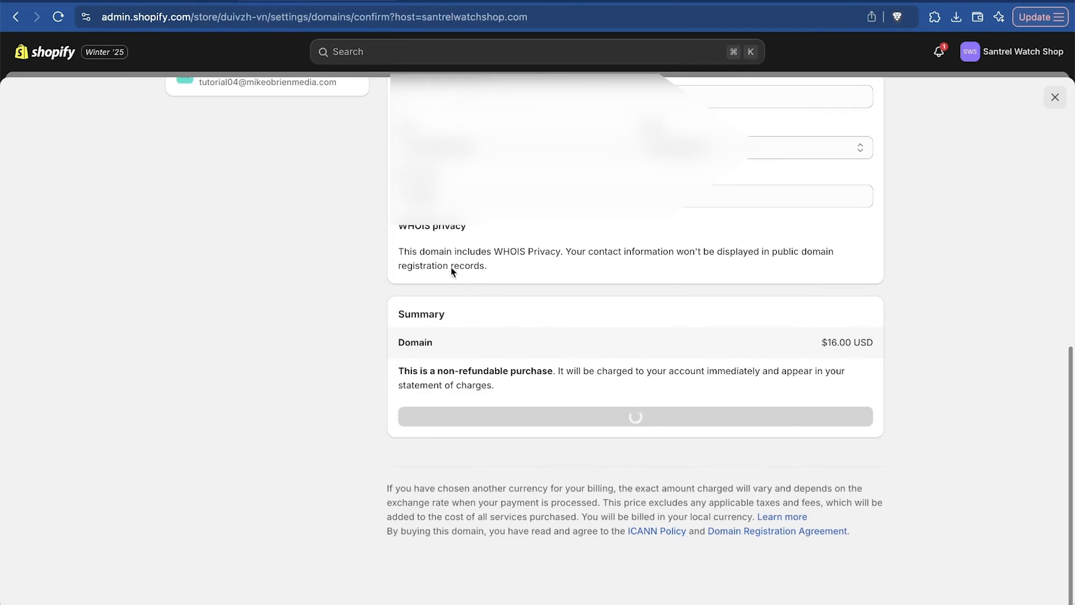
drag(483, 251, 533, 250)
click(657, 265)
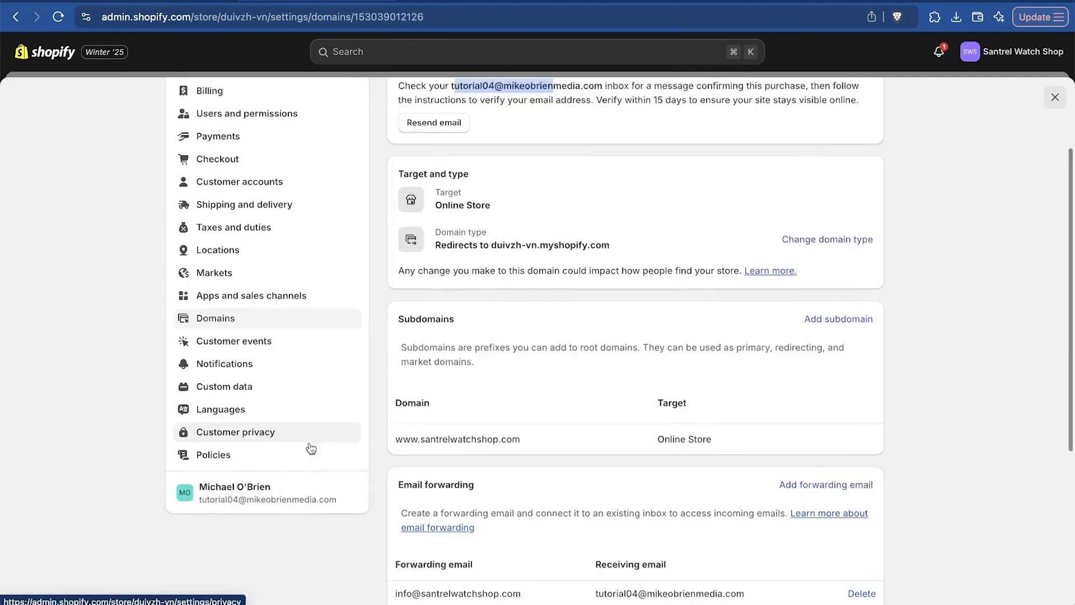
Publish the store's terms of service policy from the provided template and open the return and refund policy.
scroll(309, 446, down, 1)
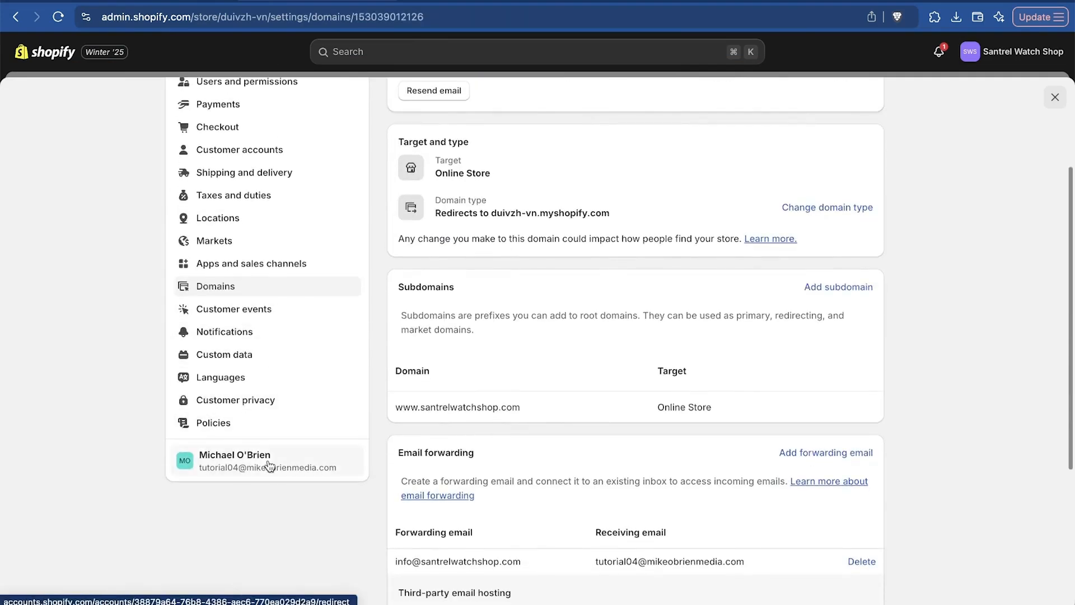
click(265, 428)
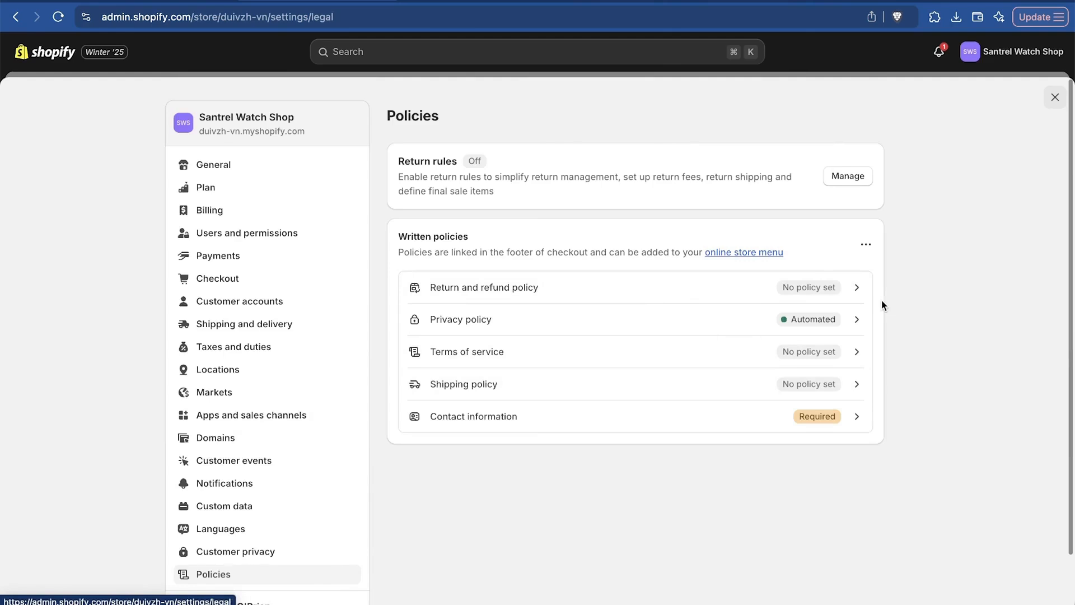
click(728, 359)
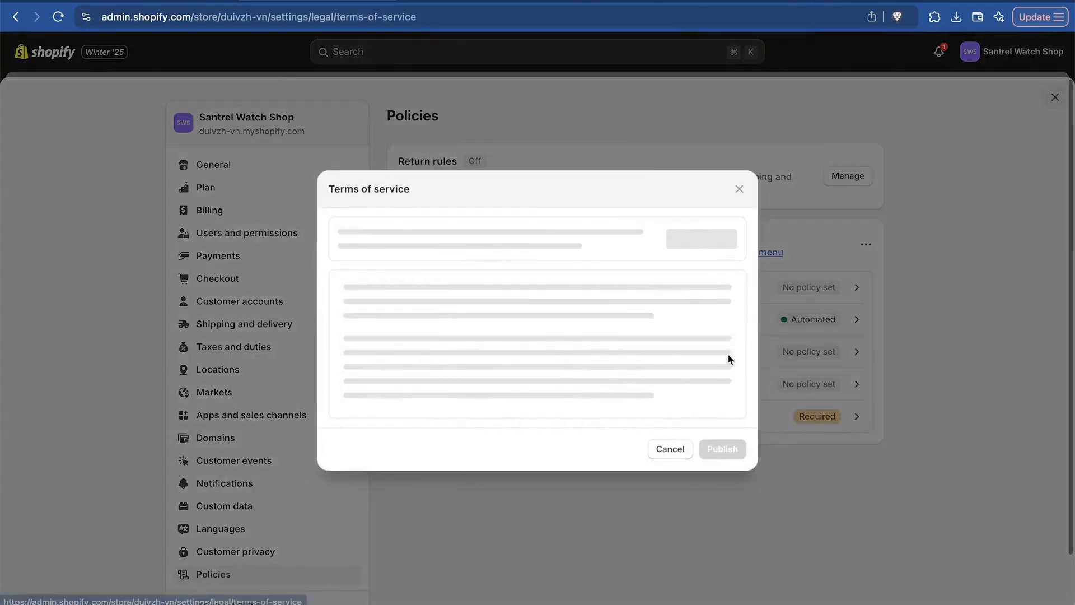
click(706, 239)
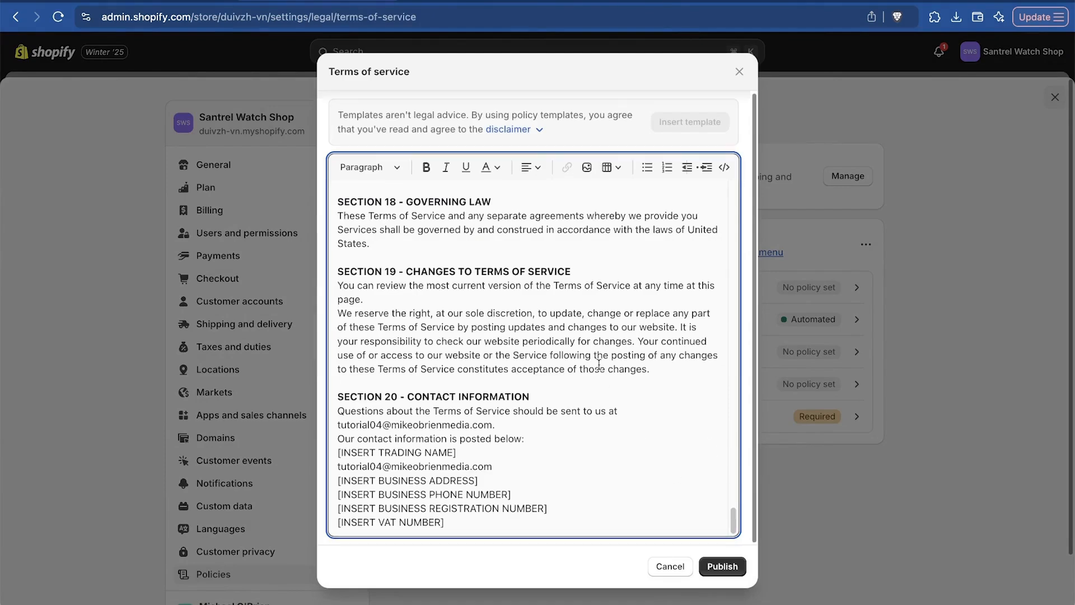
scroll(629, 485, up, 15)
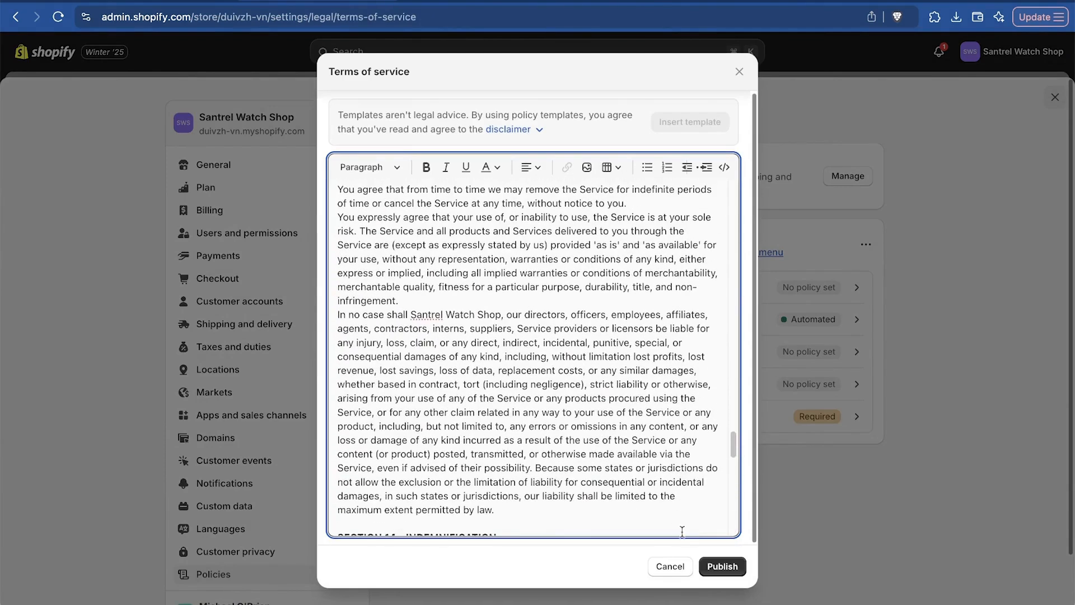
click(722, 567)
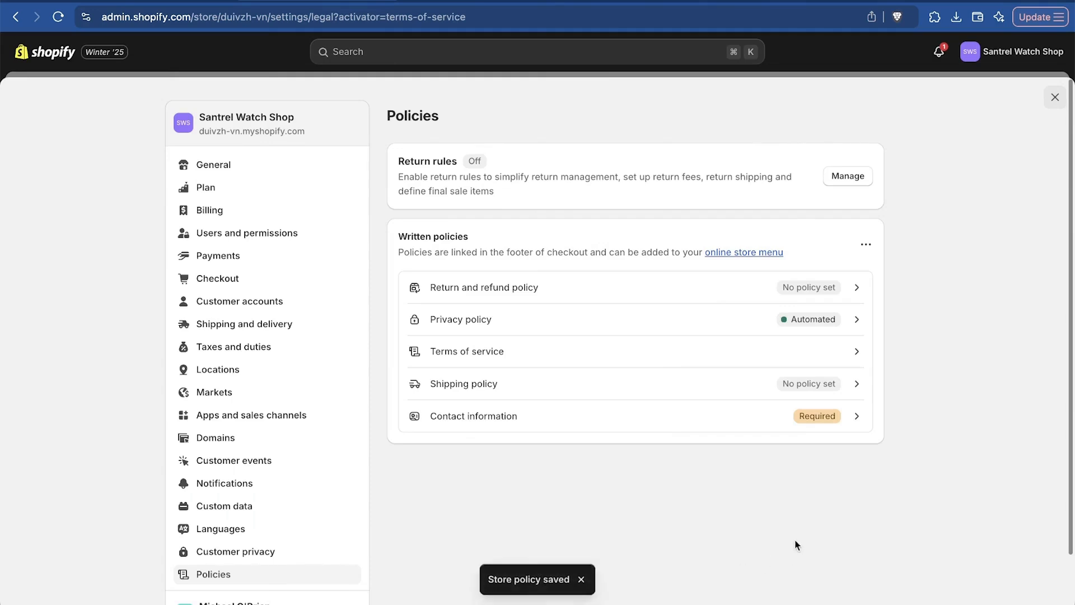
click(630, 284)
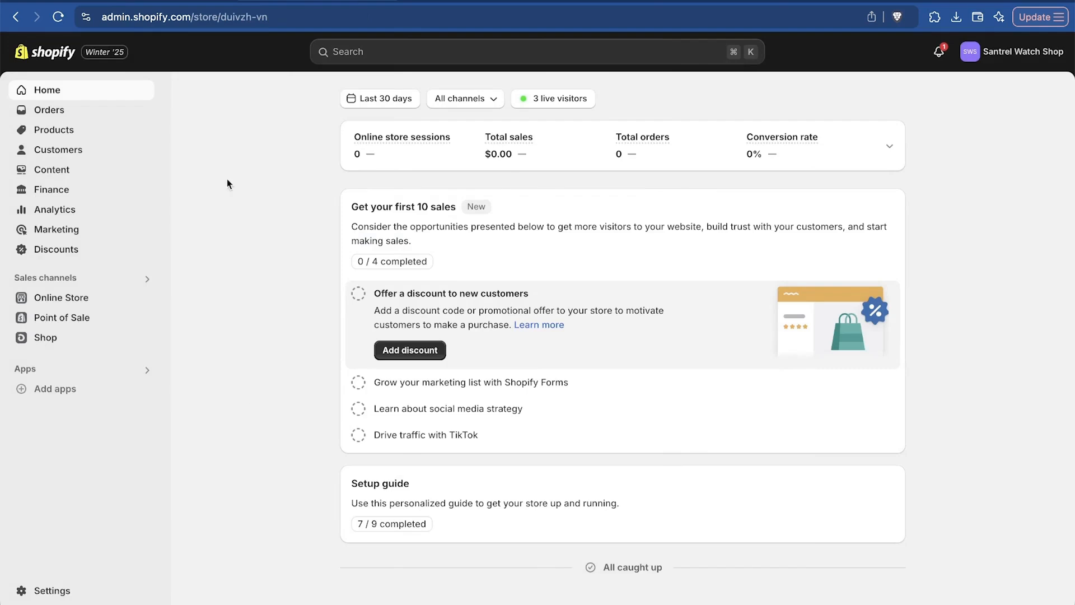
Start an amount-off-products discount with the discount code SAVE10 and a value of 10 percent.
click(75, 256)
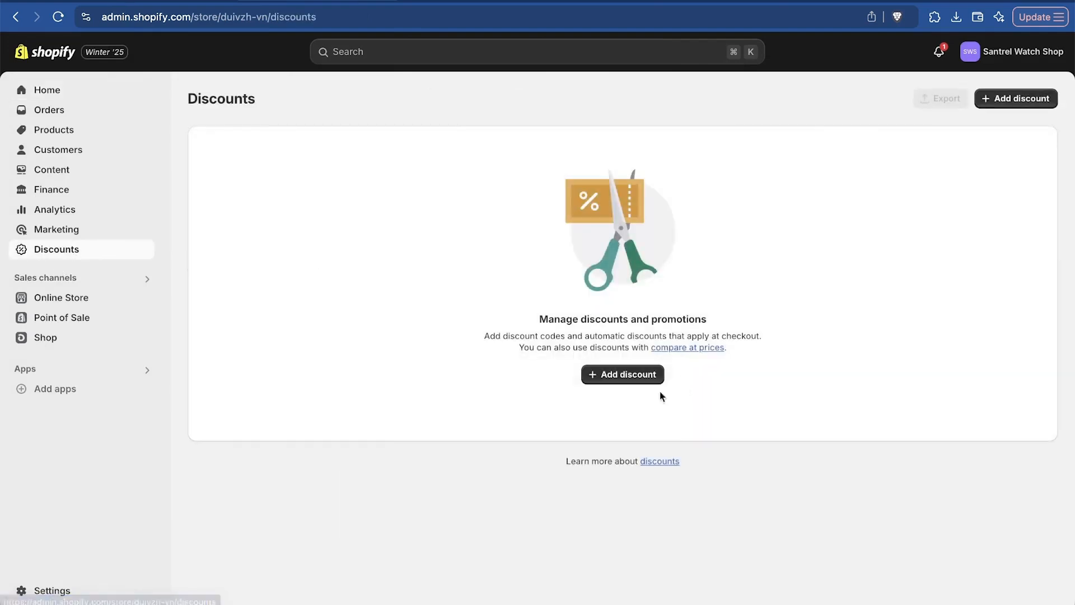
click(636, 374)
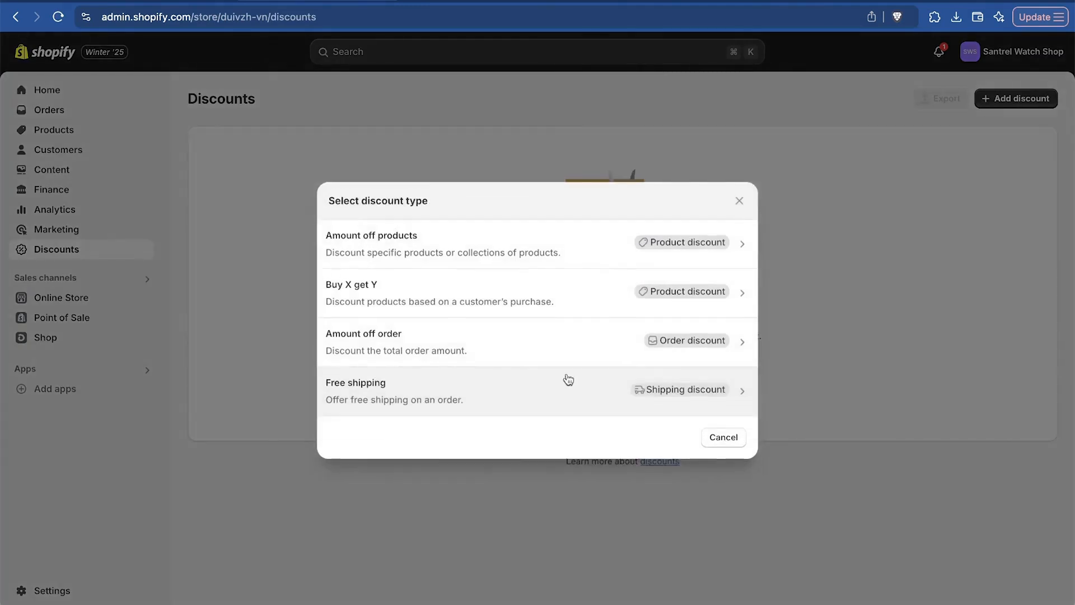
click(555, 250)
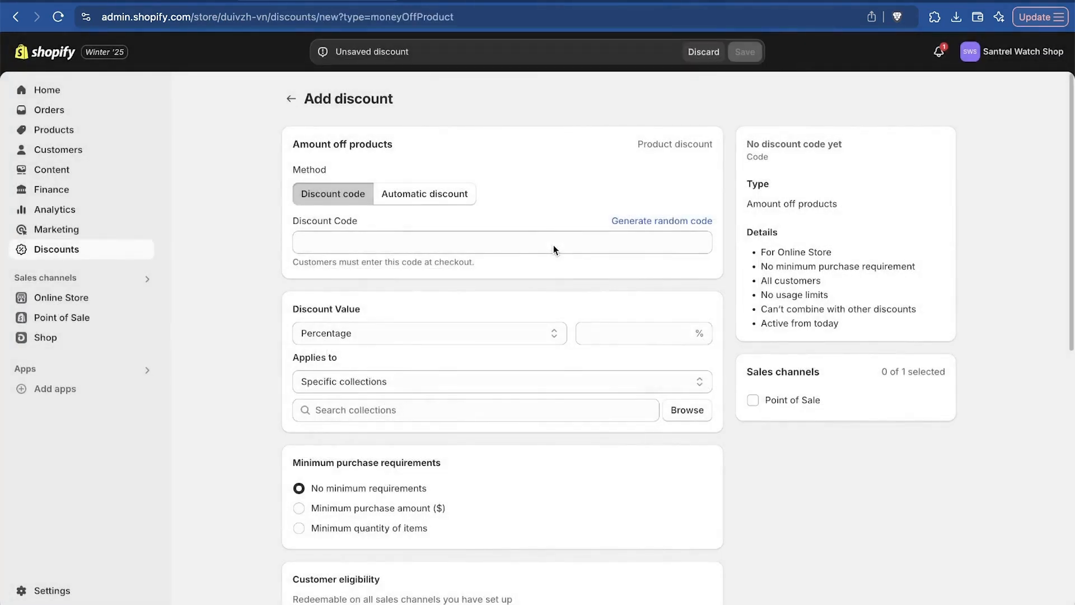
click(426, 237)
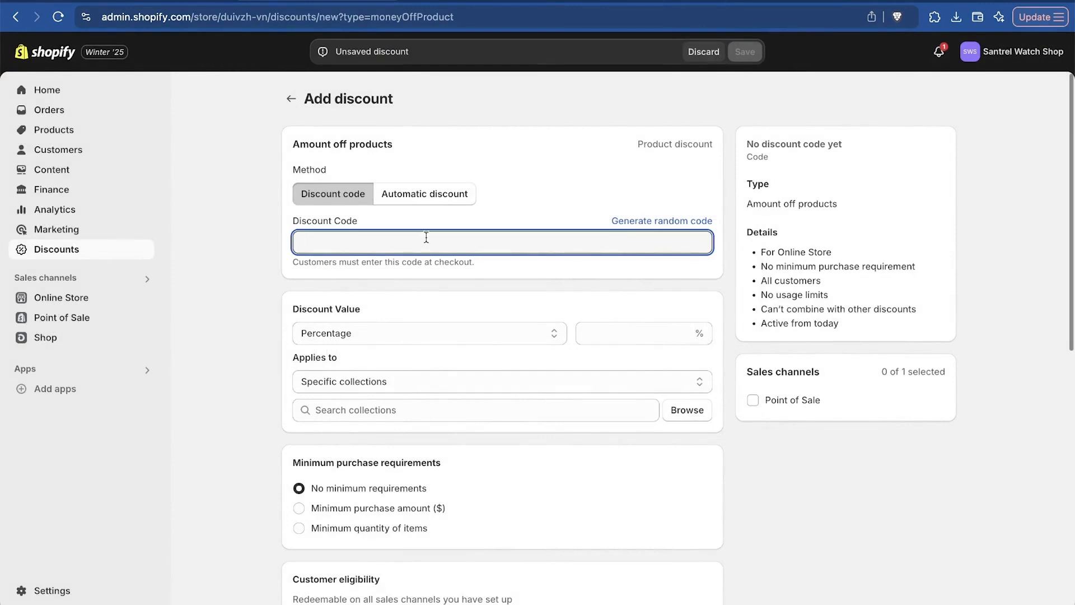
text(SAVE10)
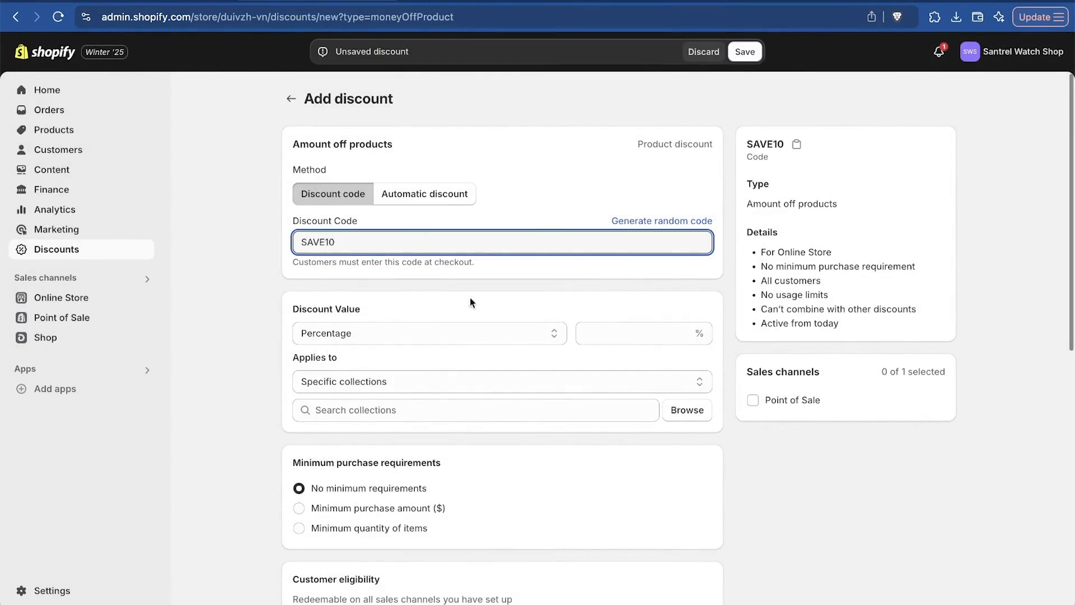
click(616, 328)
text(10)
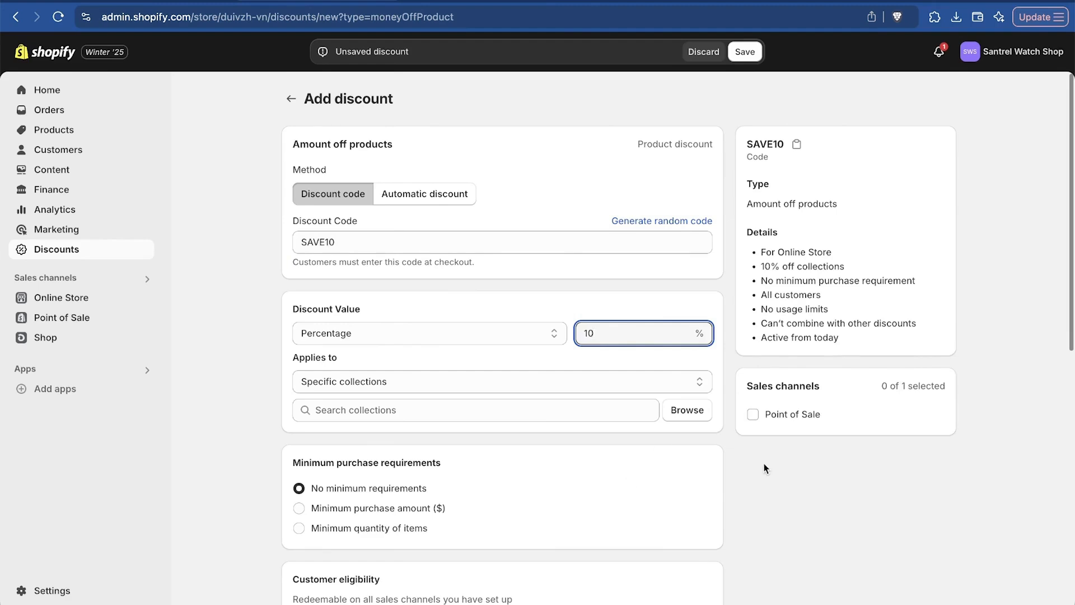
Try the specific-segment and specific-customer eligibility options and set the SAVE10 discount back to all customers.
scroll(766, 468, down, 3)
scroll(766, 468, down, 1)
scroll(766, 468, up, 1)
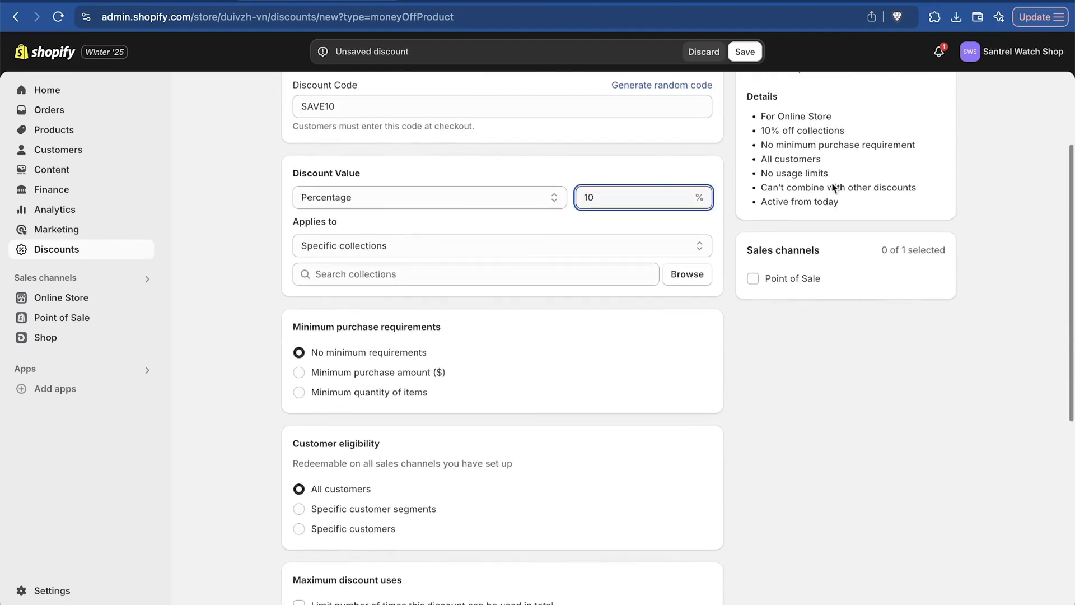
scroll(768, 436, down, 6)
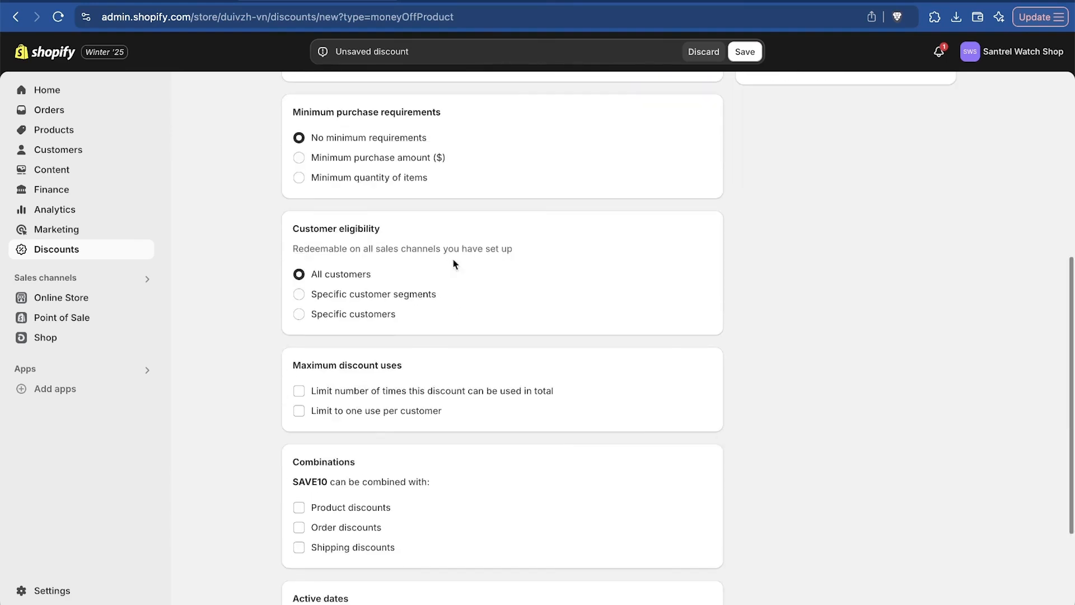
click(344, 295)
click(319, 278)
click(314, 315)
click(303, 273)
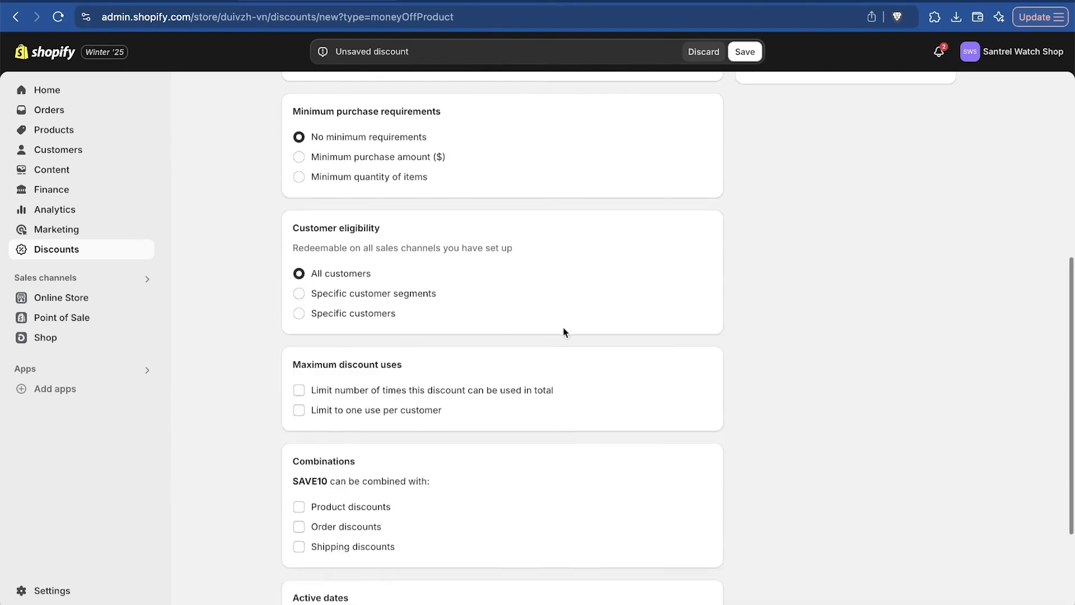
Limit the SAVE10 discount to 100 uses in total and one use per customer.
scroll(564, 331, down, 3)
click(300, 293)
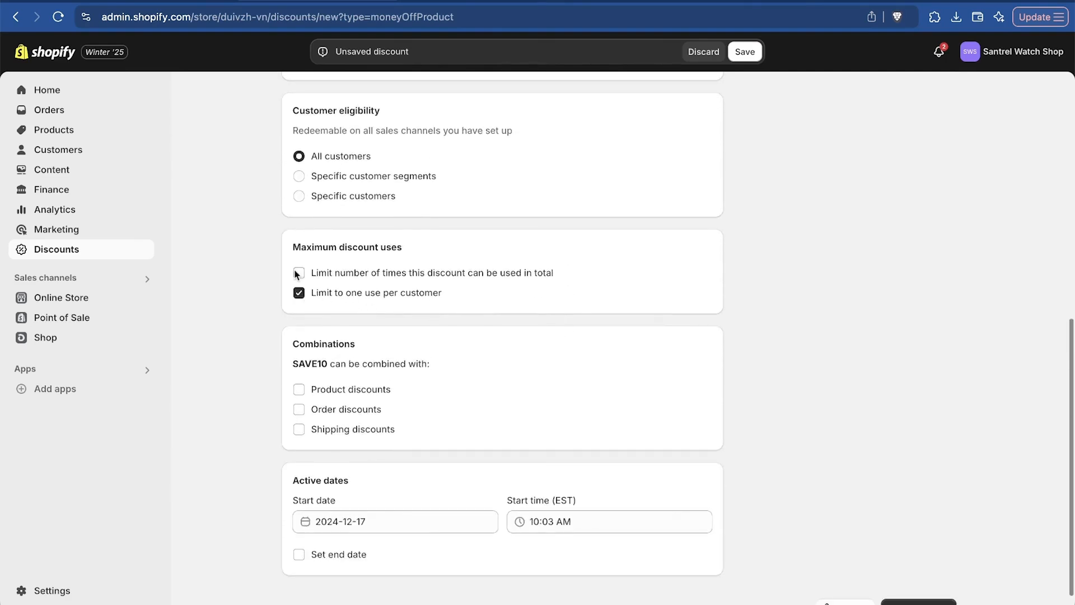
click(298, 273)
click(363, 301)
text(10)
click(500, 325)
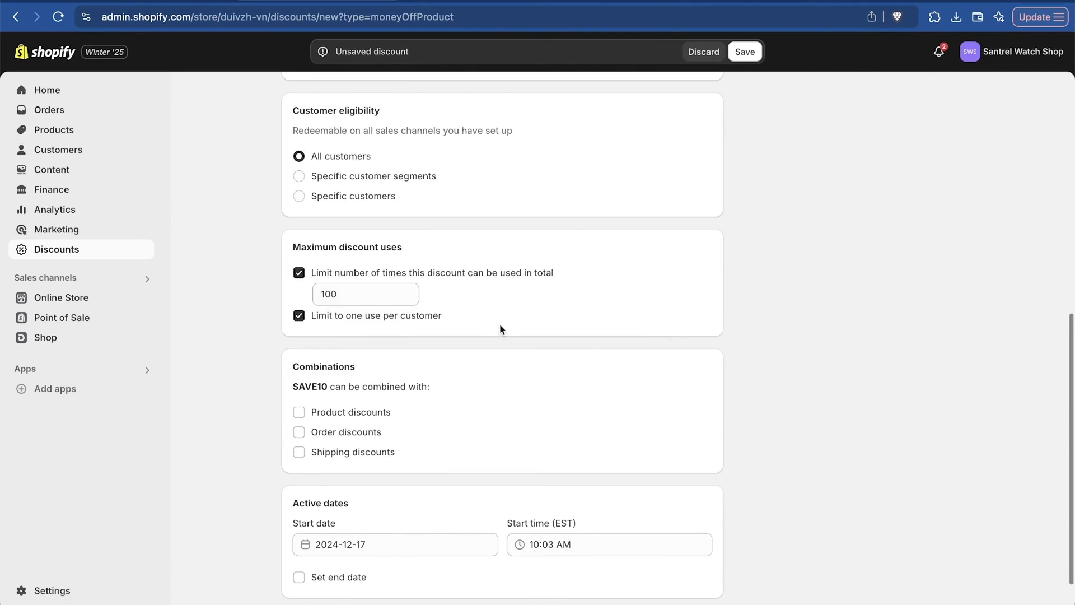
Allow SAVE10 to be combined with shipping discounts and try to save the discount.
scroll(500, 325, down, 1)
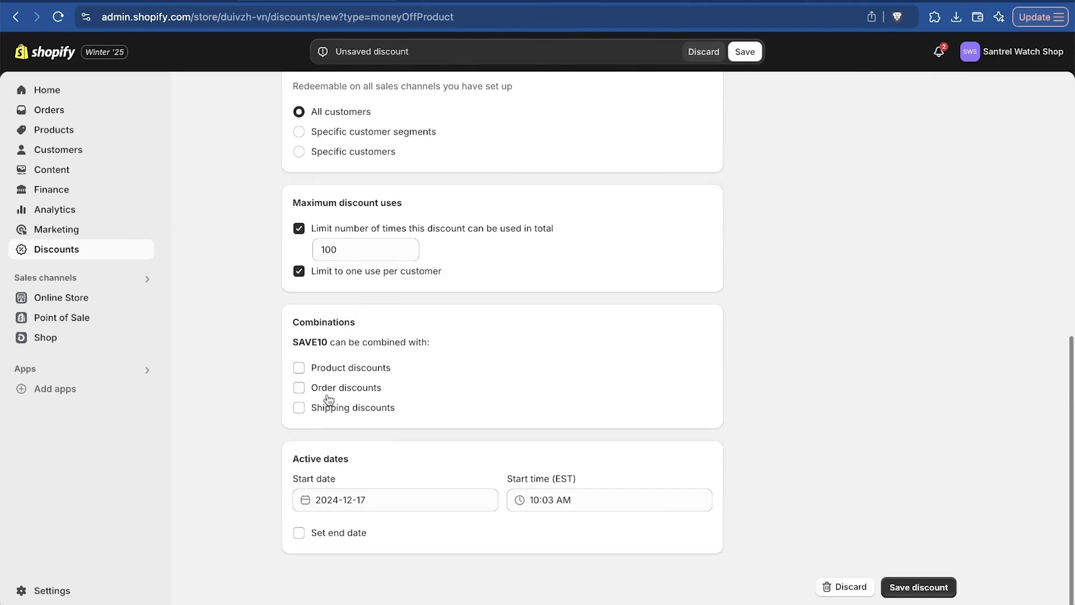
click(299, 408)
scroll(581, 381, down, 1)
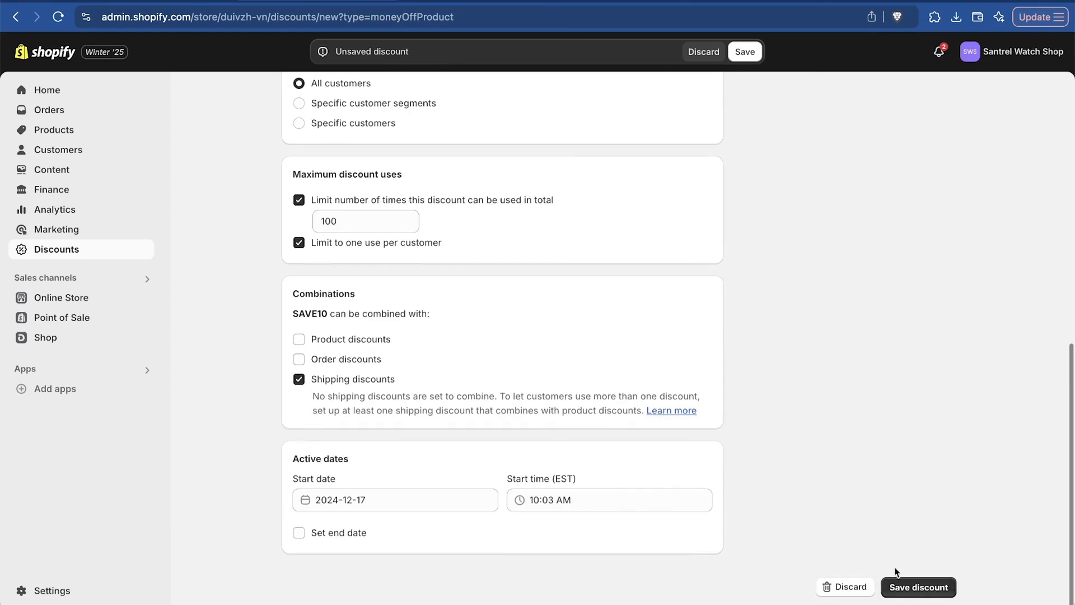
click(911, 585)
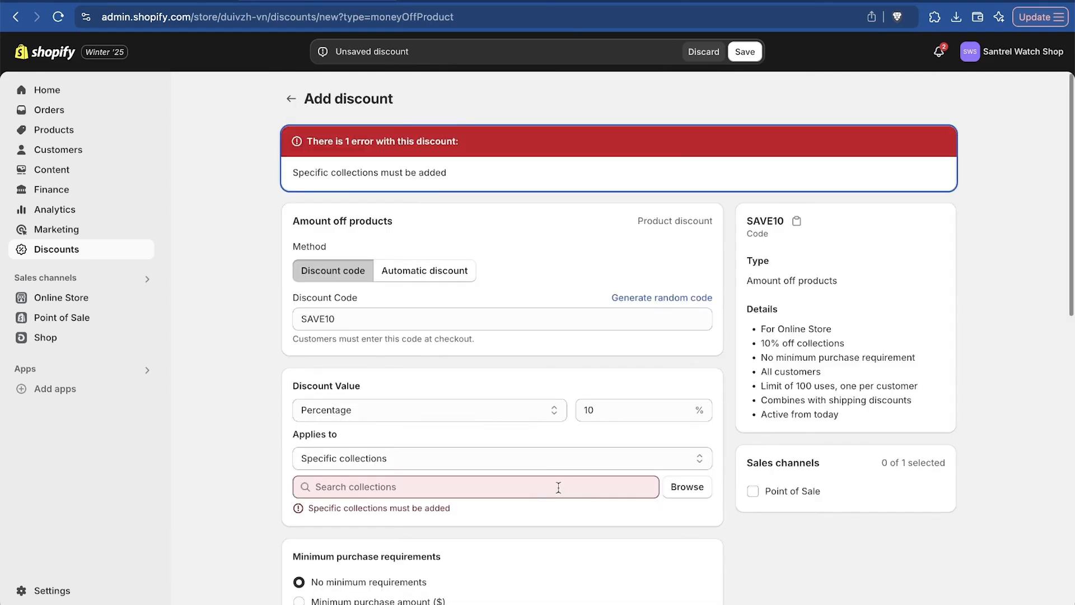
Apply the discount to the Analog Watches Under $1000 and Home page collections and save it.
click(691, 493)
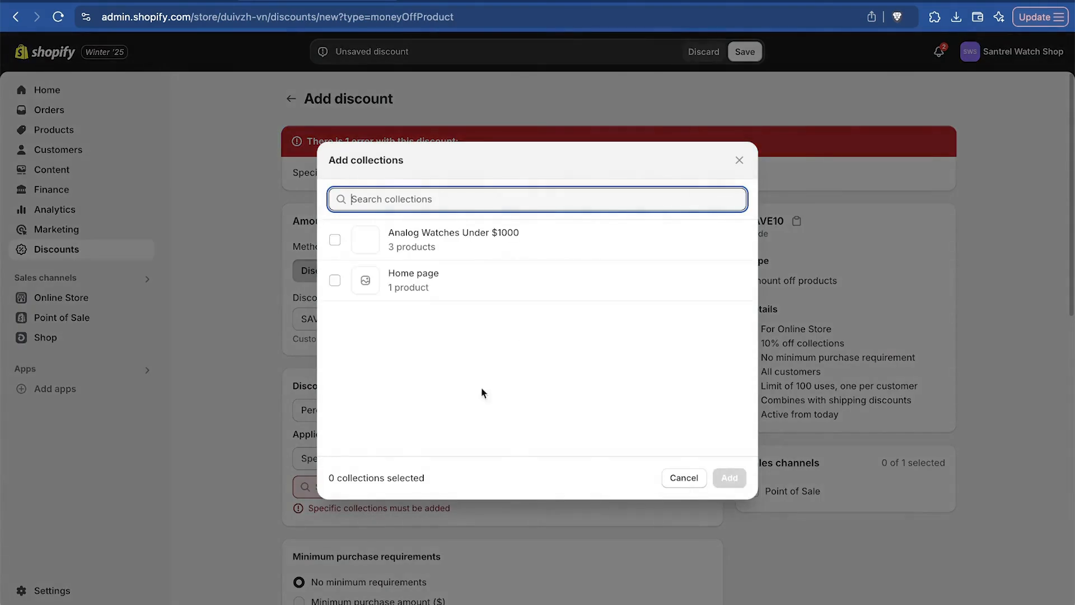
click(334, 241)
click(334, 280)
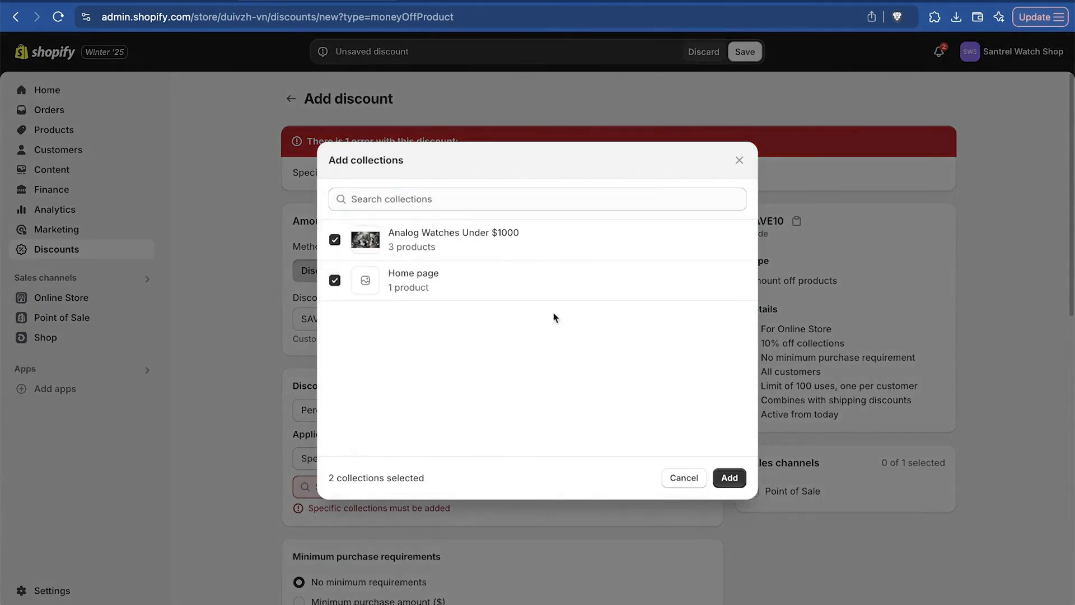
click(729, 478)
scroll(883, 513, down, 2)
scroll(883, 513, down, 10)
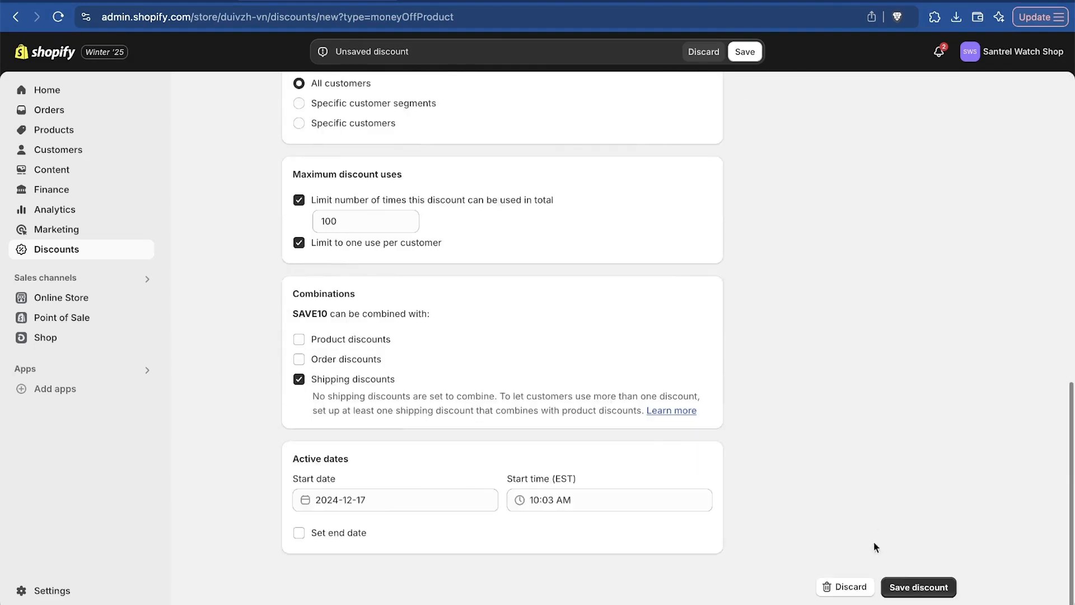
click(918, 588)
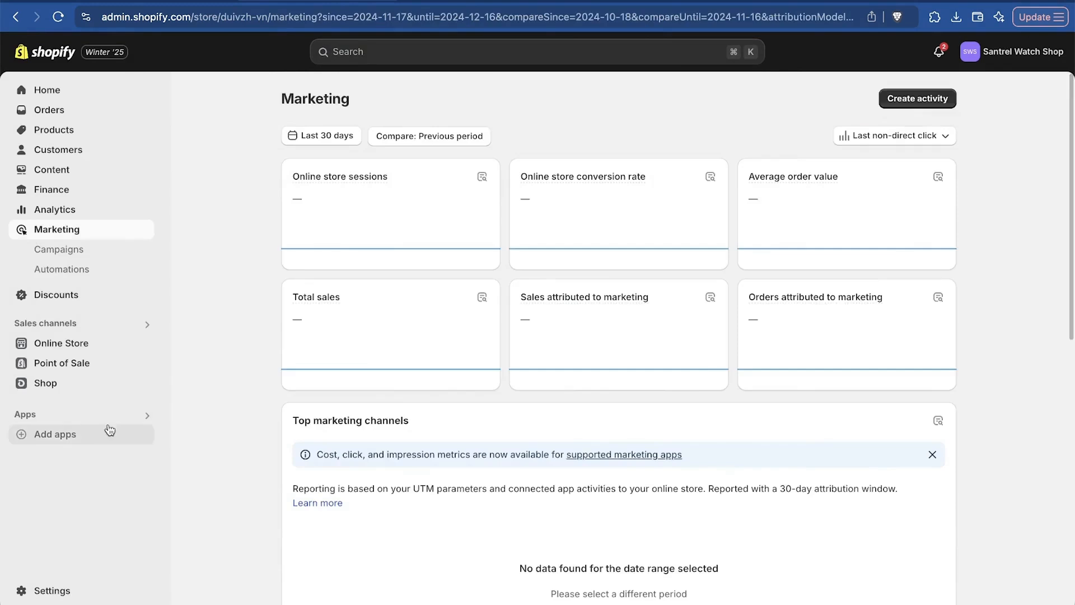
Browse the popular and trending apps in the Shopify App Store and start installing the TikTok app on the store.
click(88, 434)
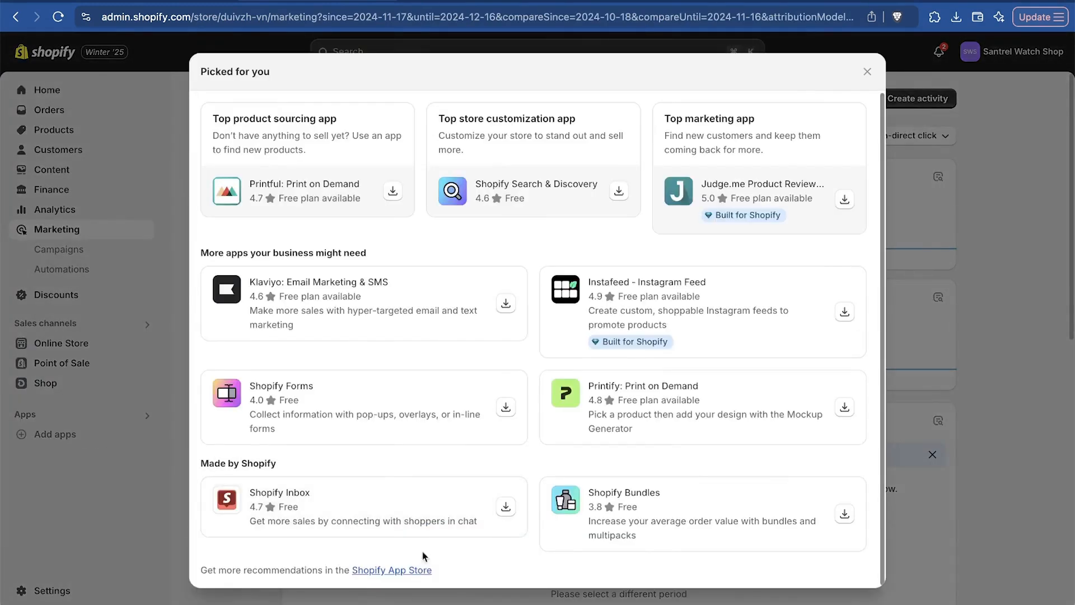
click(419, 570)
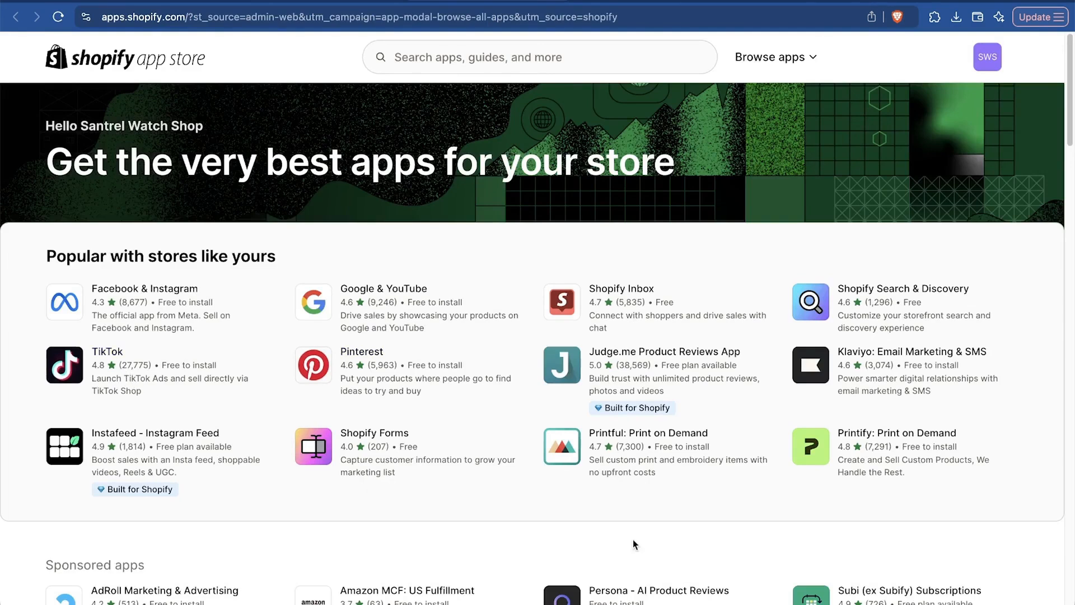
scroll(633, 540, down, 8)
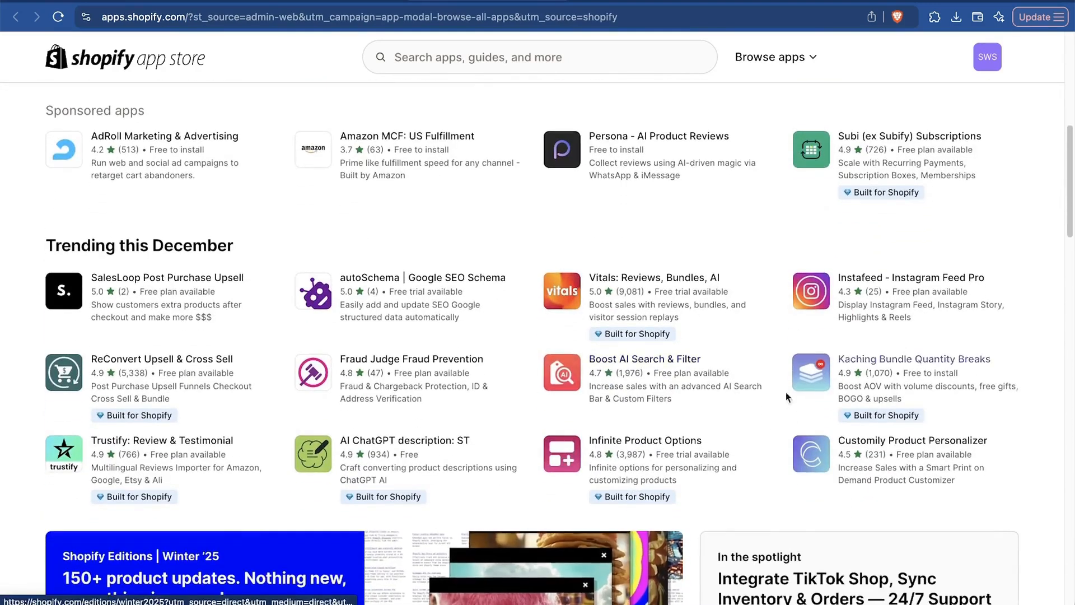
scroll(742, 301, up, 8)
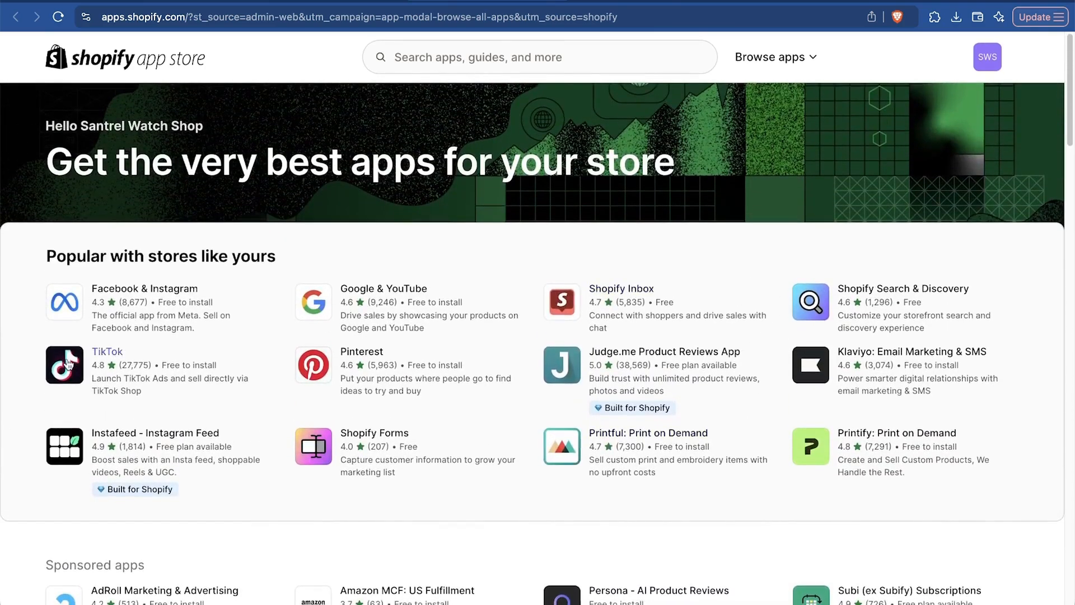
click(109, 365)
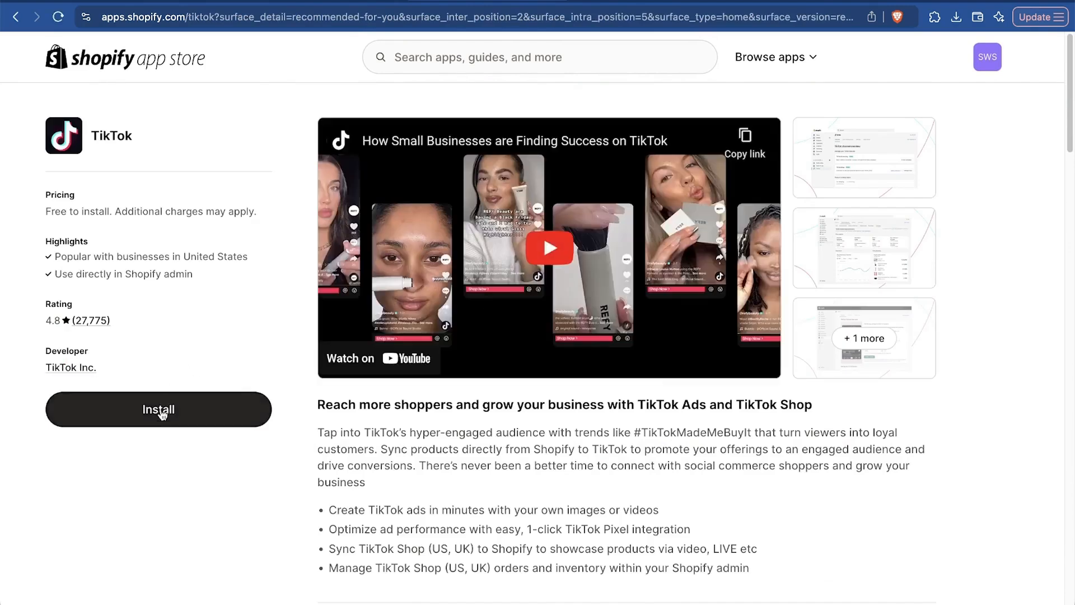
click(161, 415)
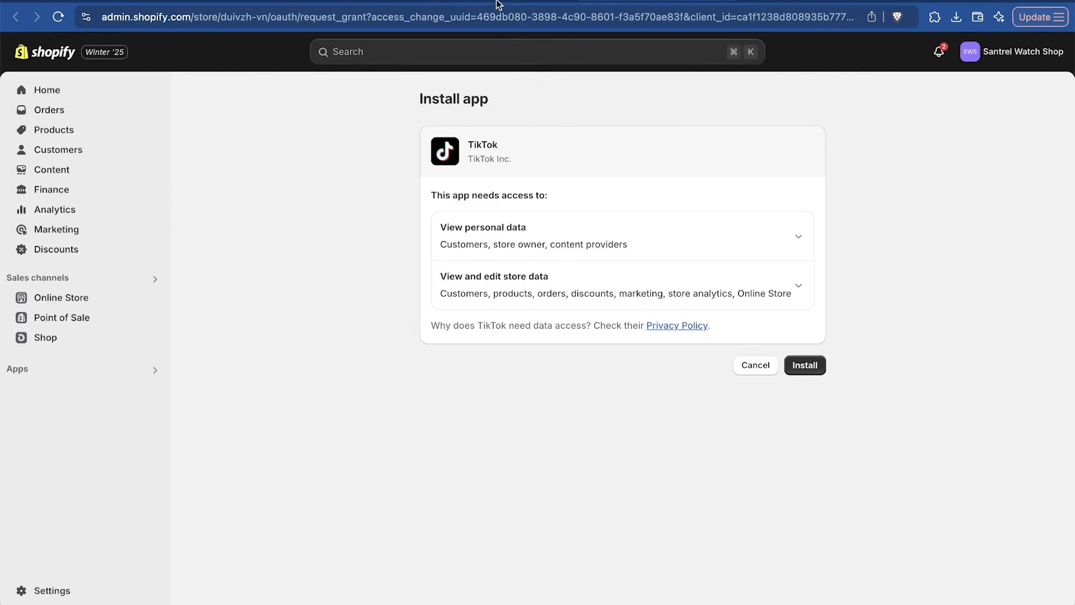
Return to the Online Store themes page and dismiss the open options for adding a theme.
click(419, 3)
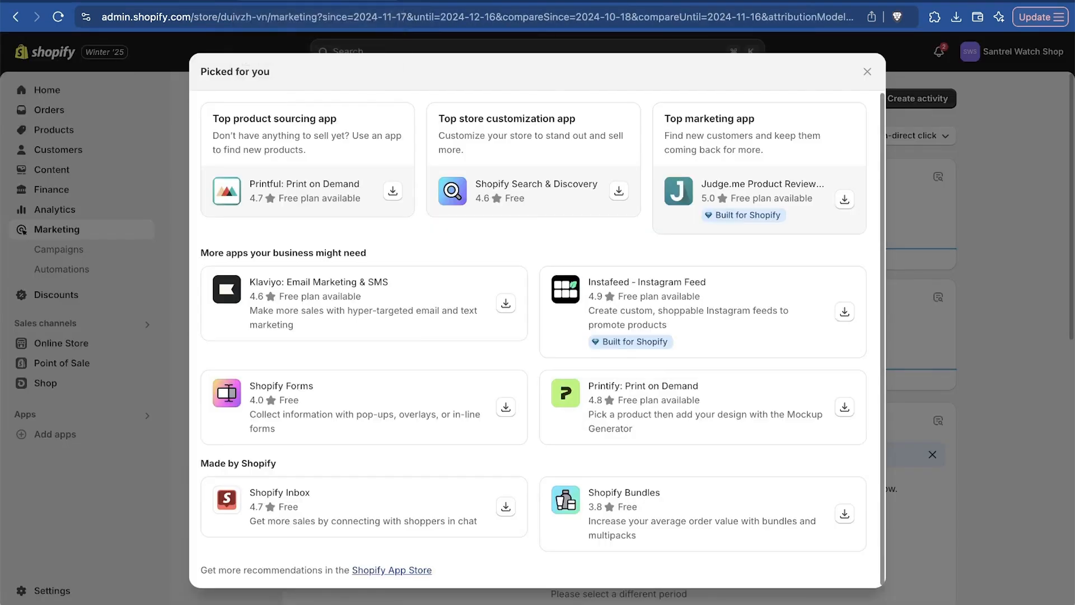
click(188, 1)
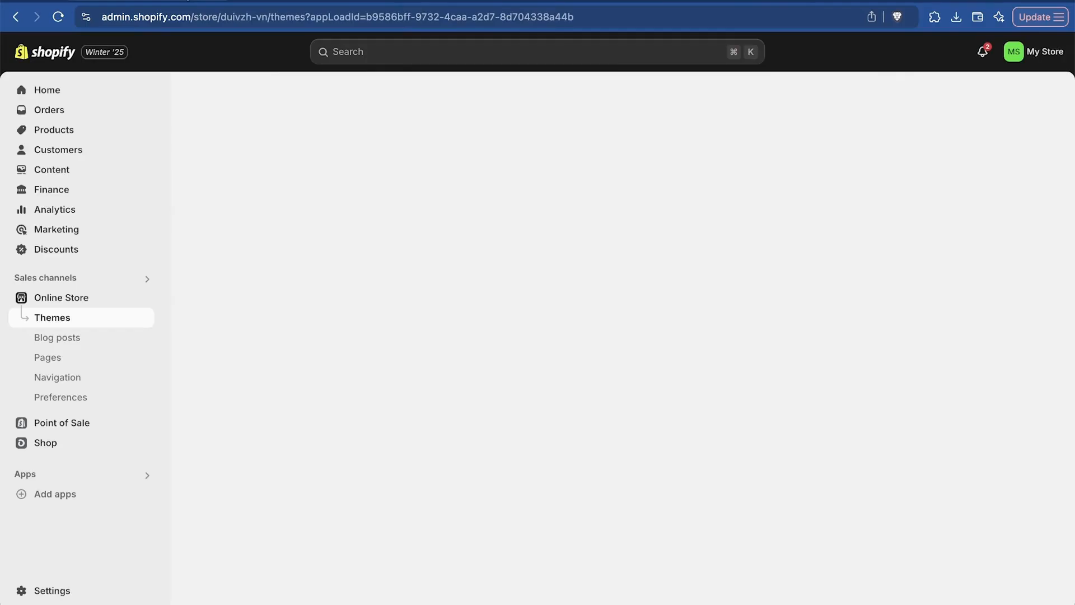
scroll(267, 364, up, 5)
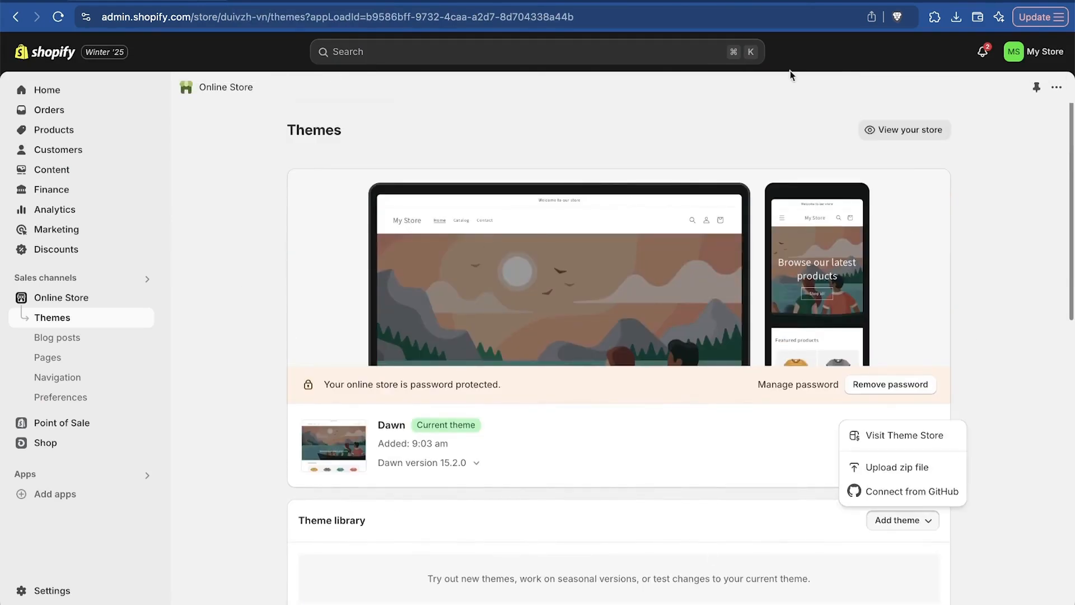
click(993, 364)
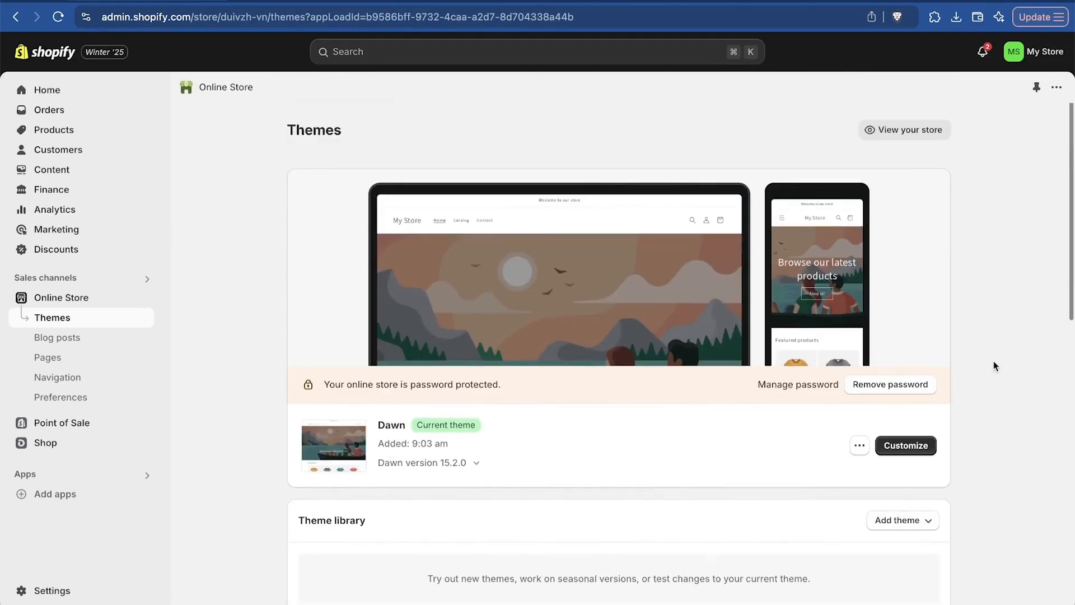